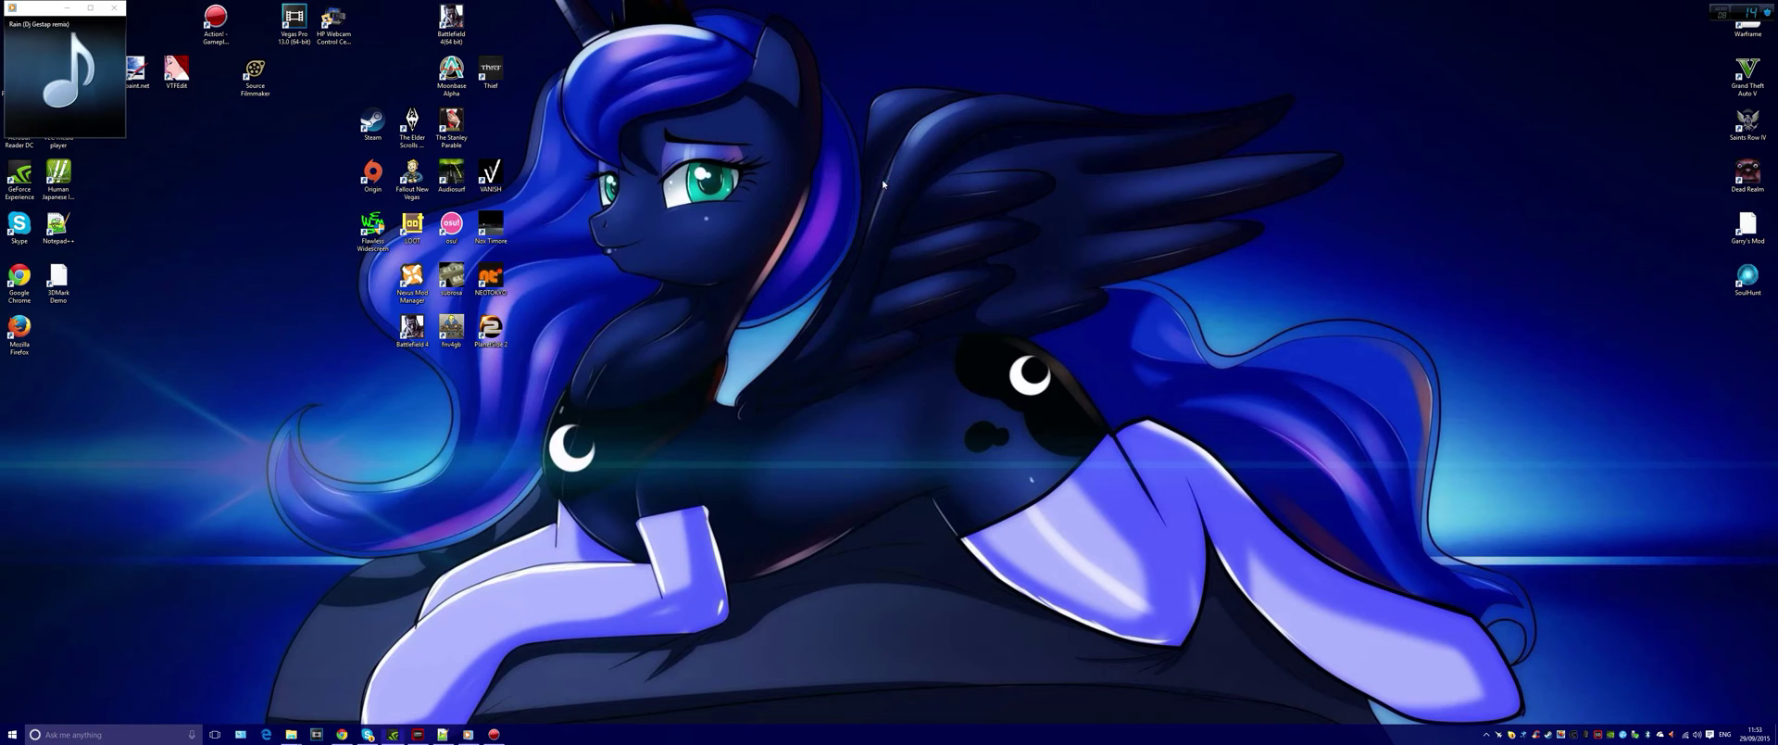
Step: Minimize GeForce Experience, bring up MSI Afterburner, center its window, and detach the hardware monitor
{"action": "left_click", "coordinate": [883, 183]}
{"action": "left_click", "coordinate": [1499, 733]}
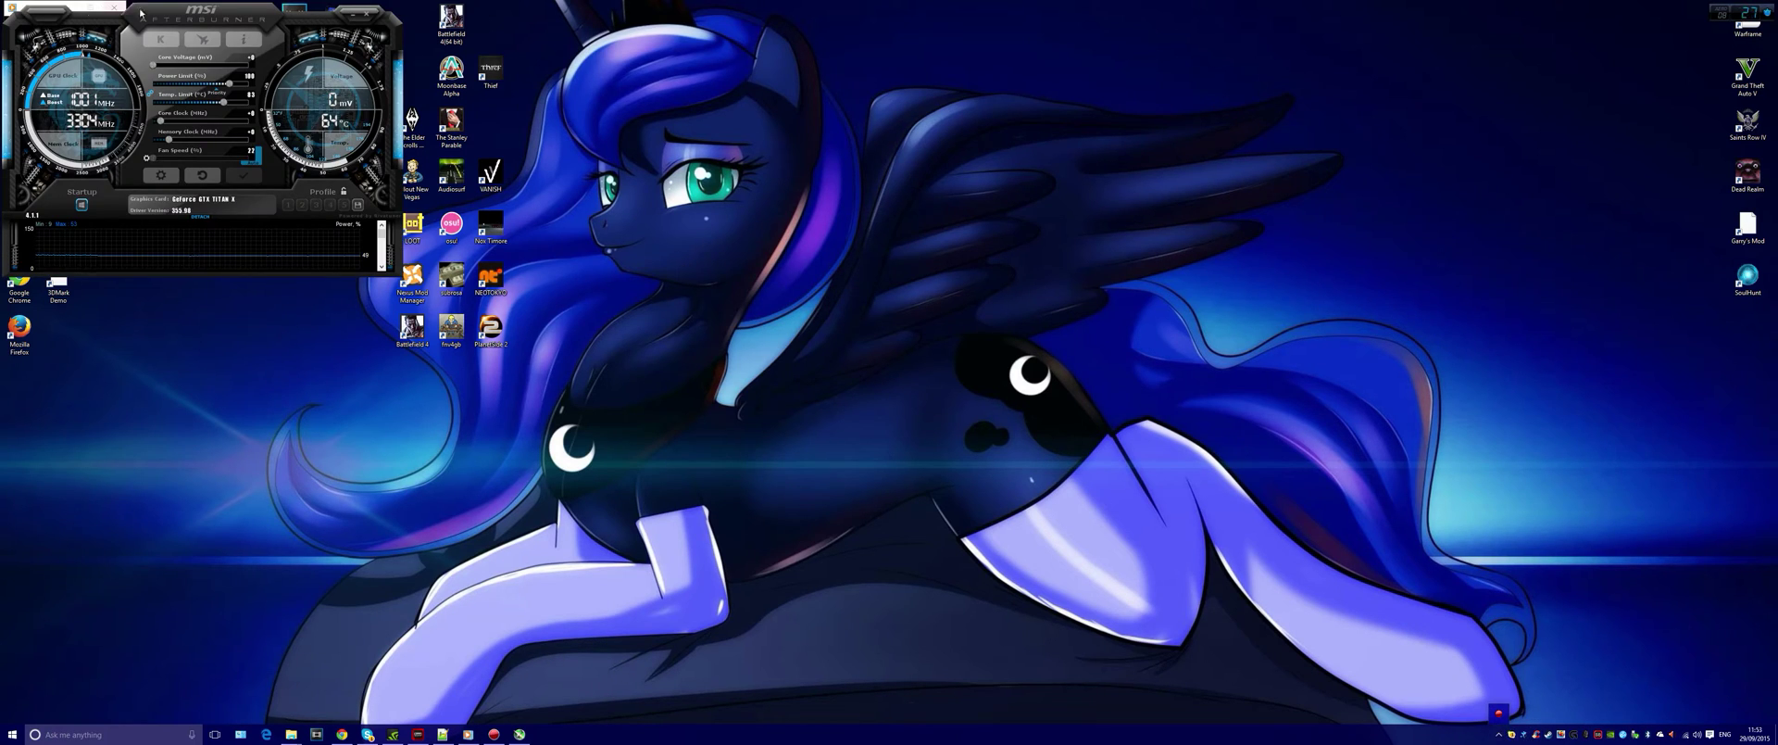
{"action": "left_click_drag", "start_coordinate": [153, 11], "coordinate": [994, 47]}
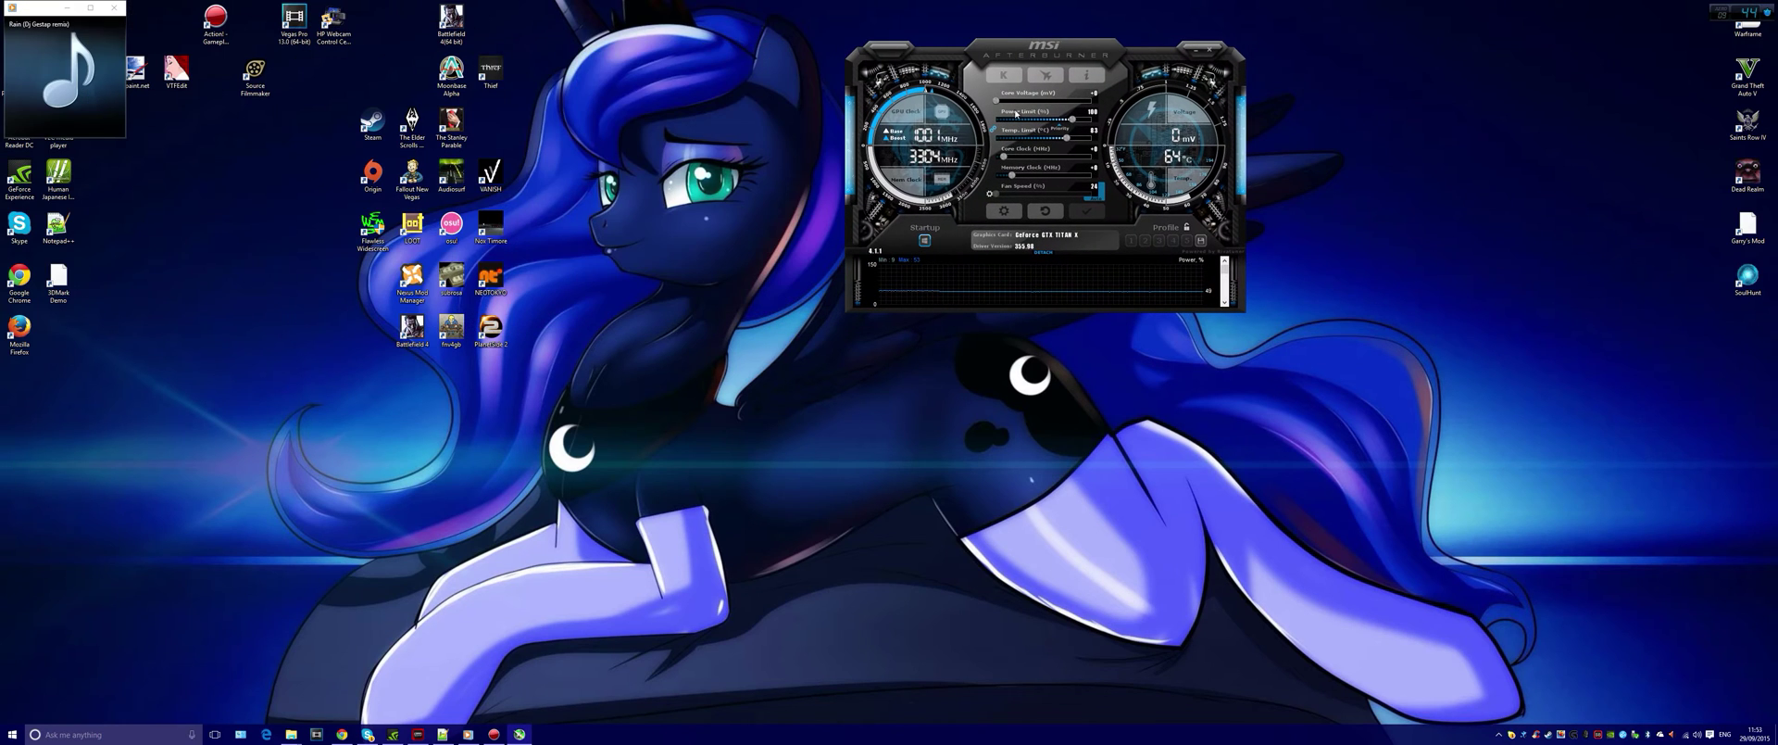
{"action": "left_click", "coordinate": [1045, 253]}
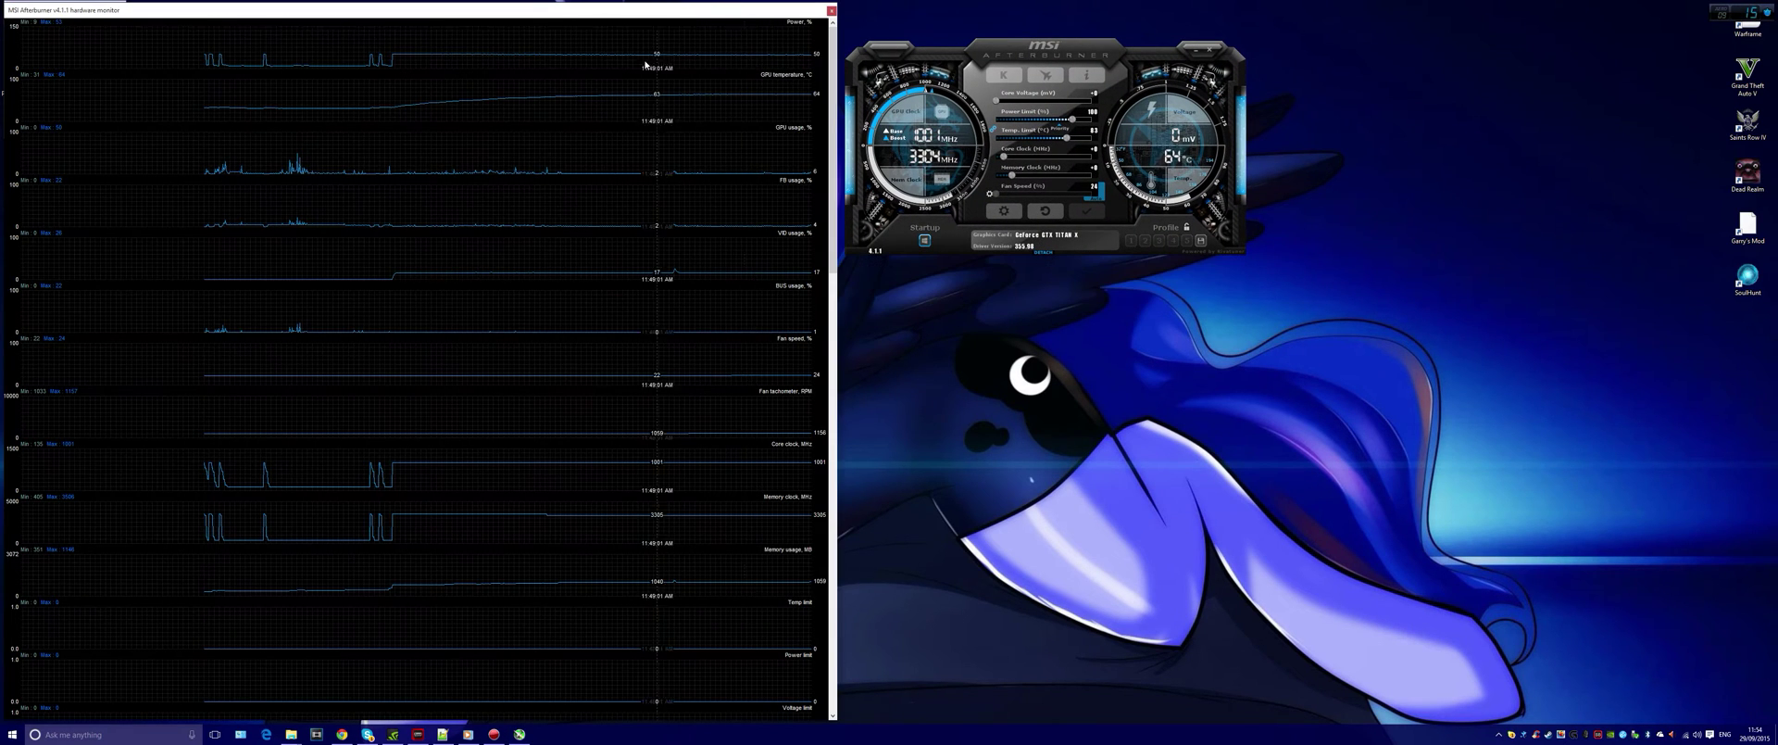
{"action": "scroll", "coordinate": [563, 476], "scroll_direction": "down", "scroll_amount": 2}
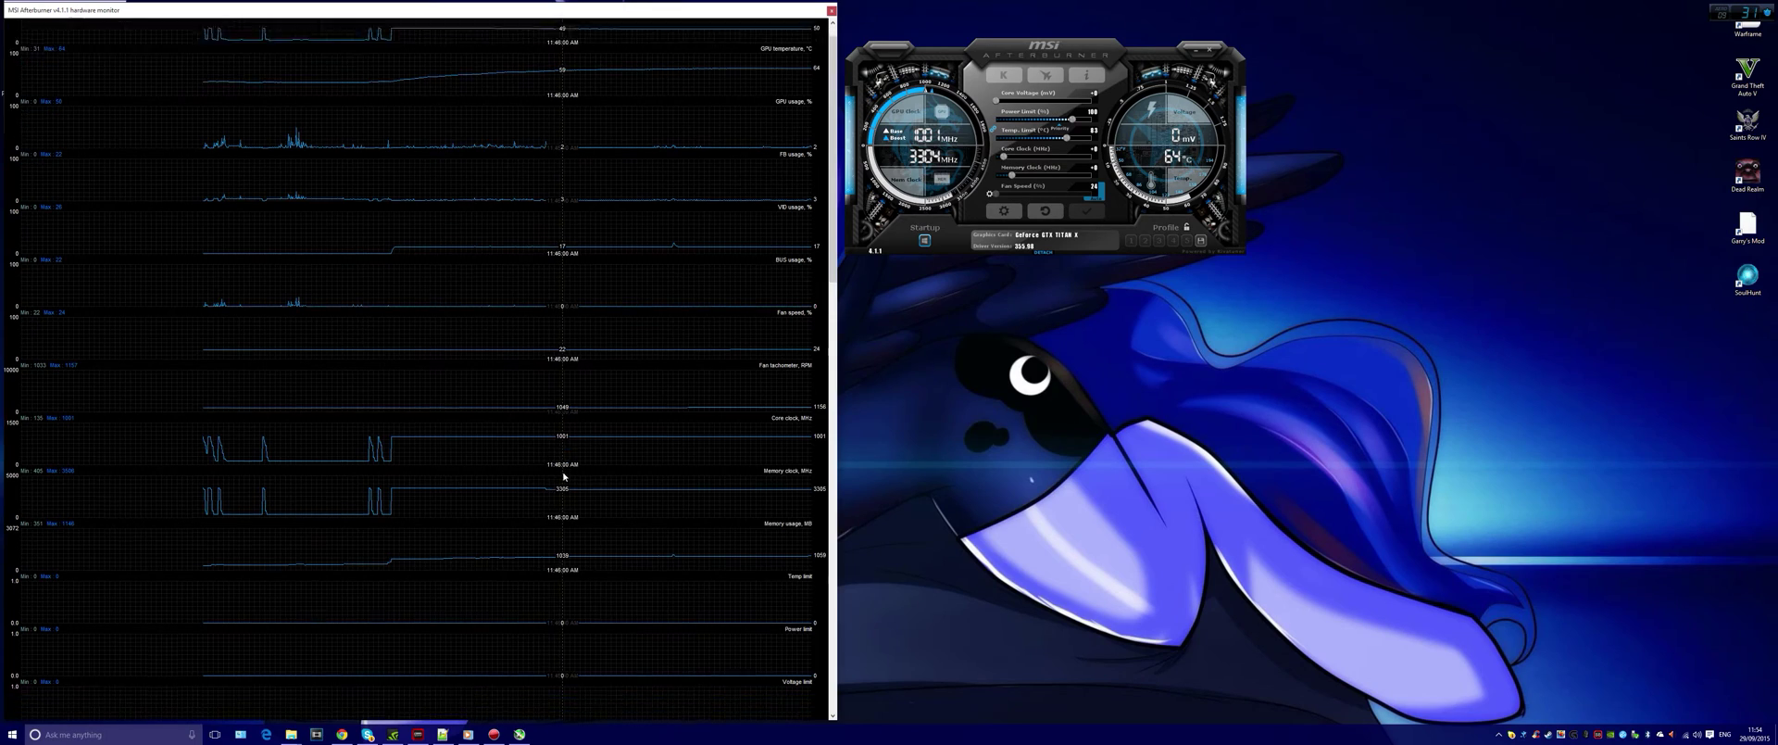
{"action": "scroll", "coordinate": [563, 475], "scroll_direction": "down", "scroll_amount": 10}
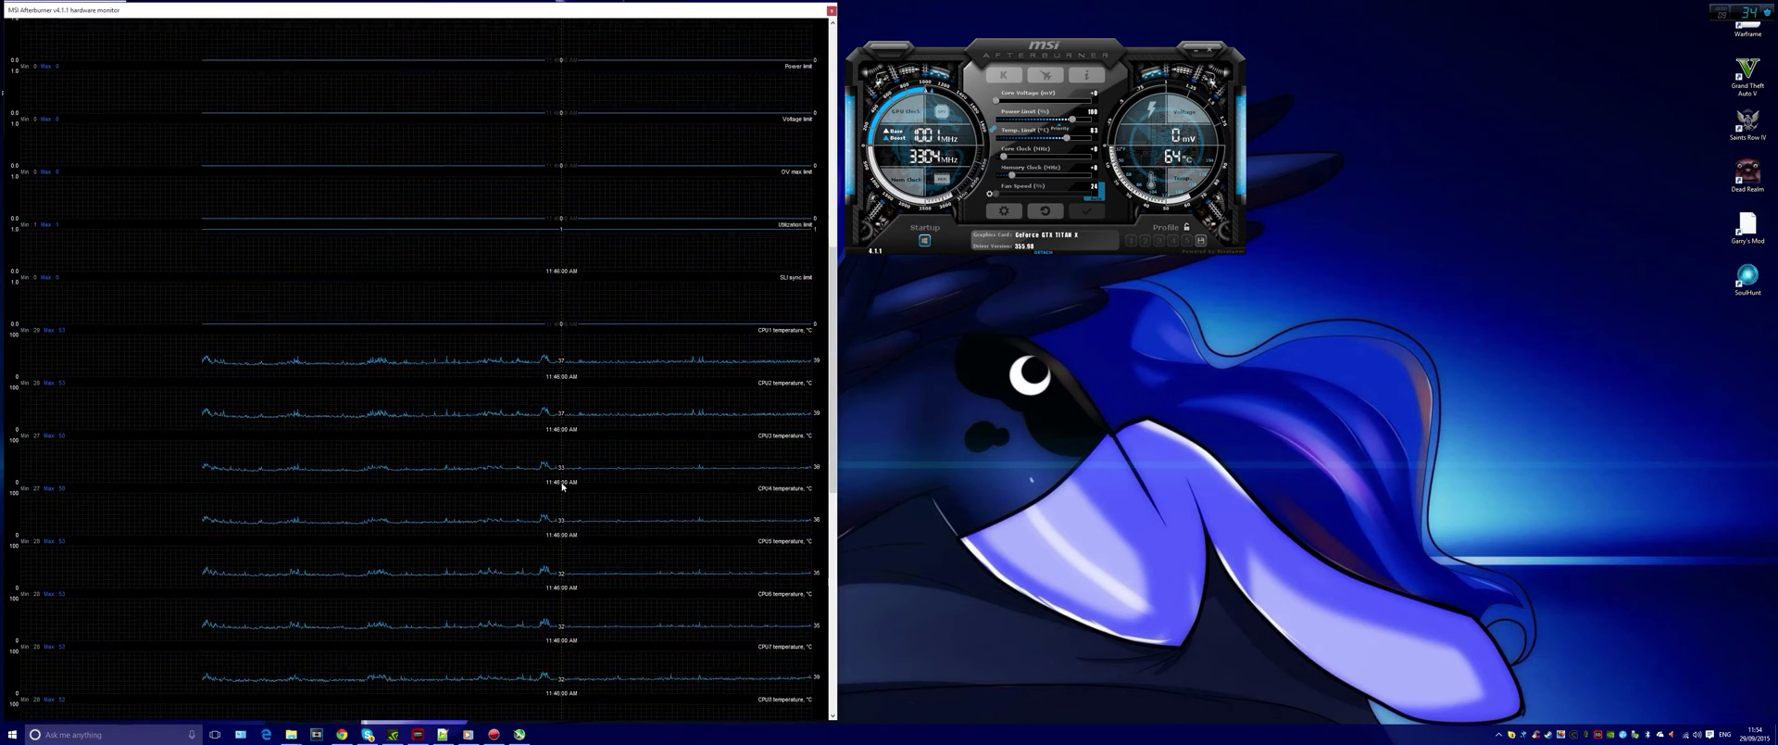
{"action": "scroll", "coordinate": [562, 488], "scroll_direction": "down", "scroll_amount": 6}
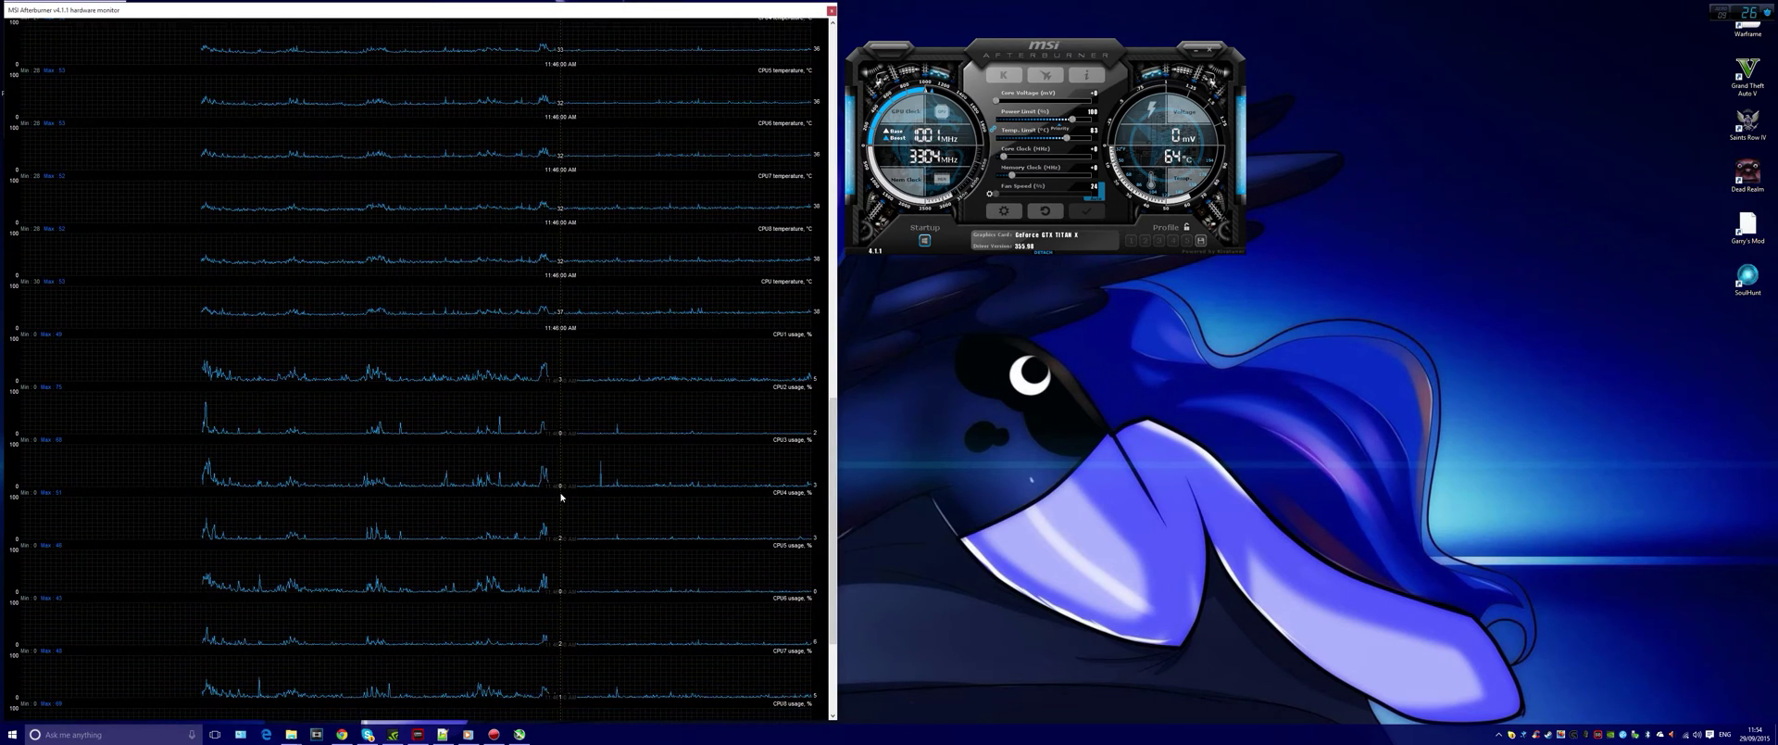
{"action": "scroll", "coordinate": [562, 497], "scroll_direction": "down", "scroll_amount": 6}
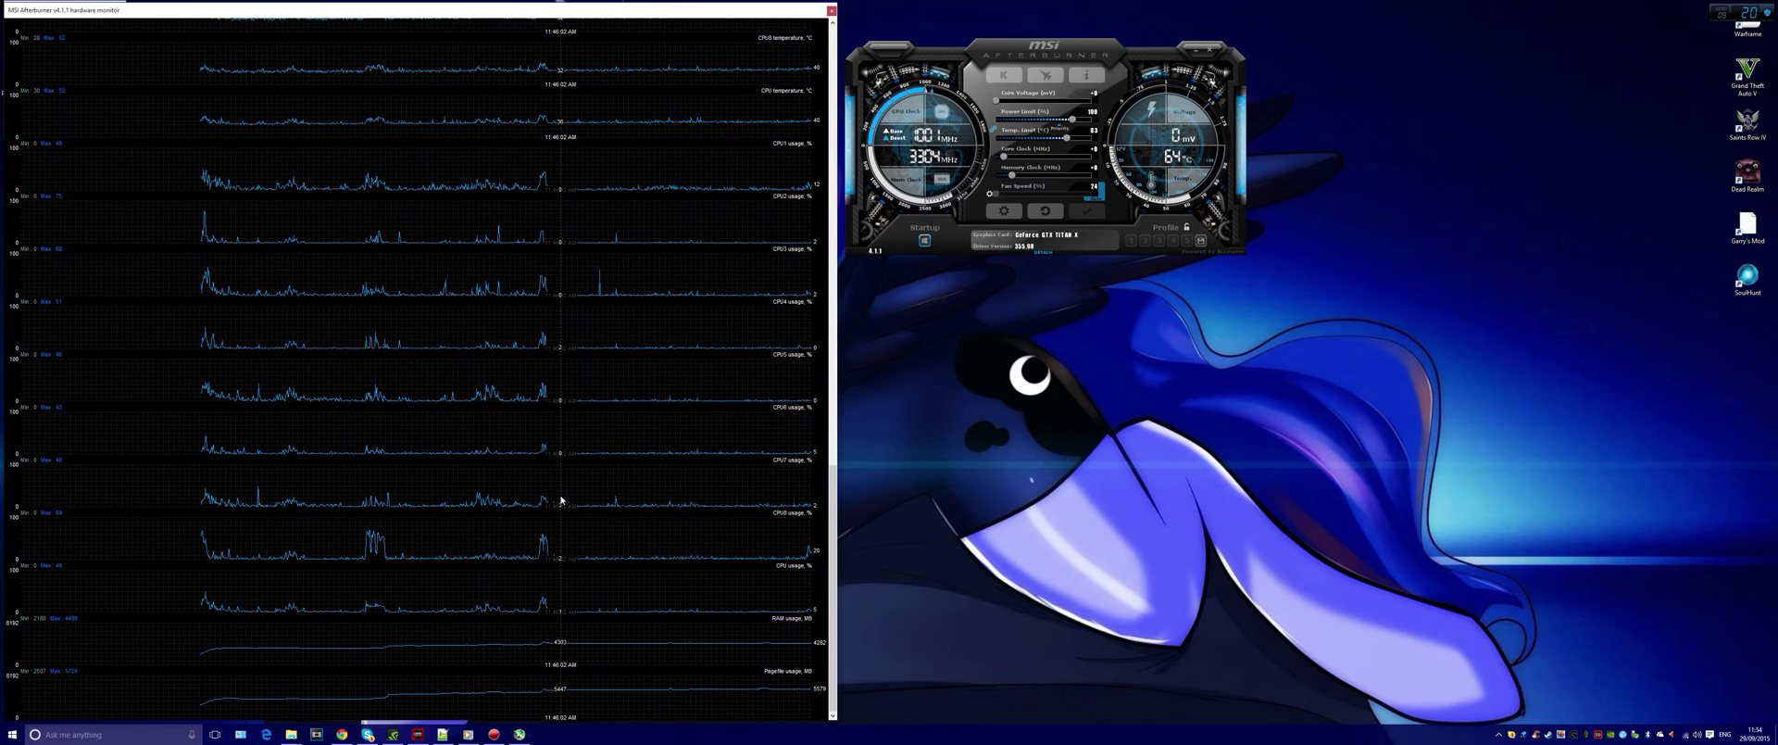
{"action": "scroll", "coordinate": [562, 500], "scroll_direction": "up", "scroll_amount": 10}
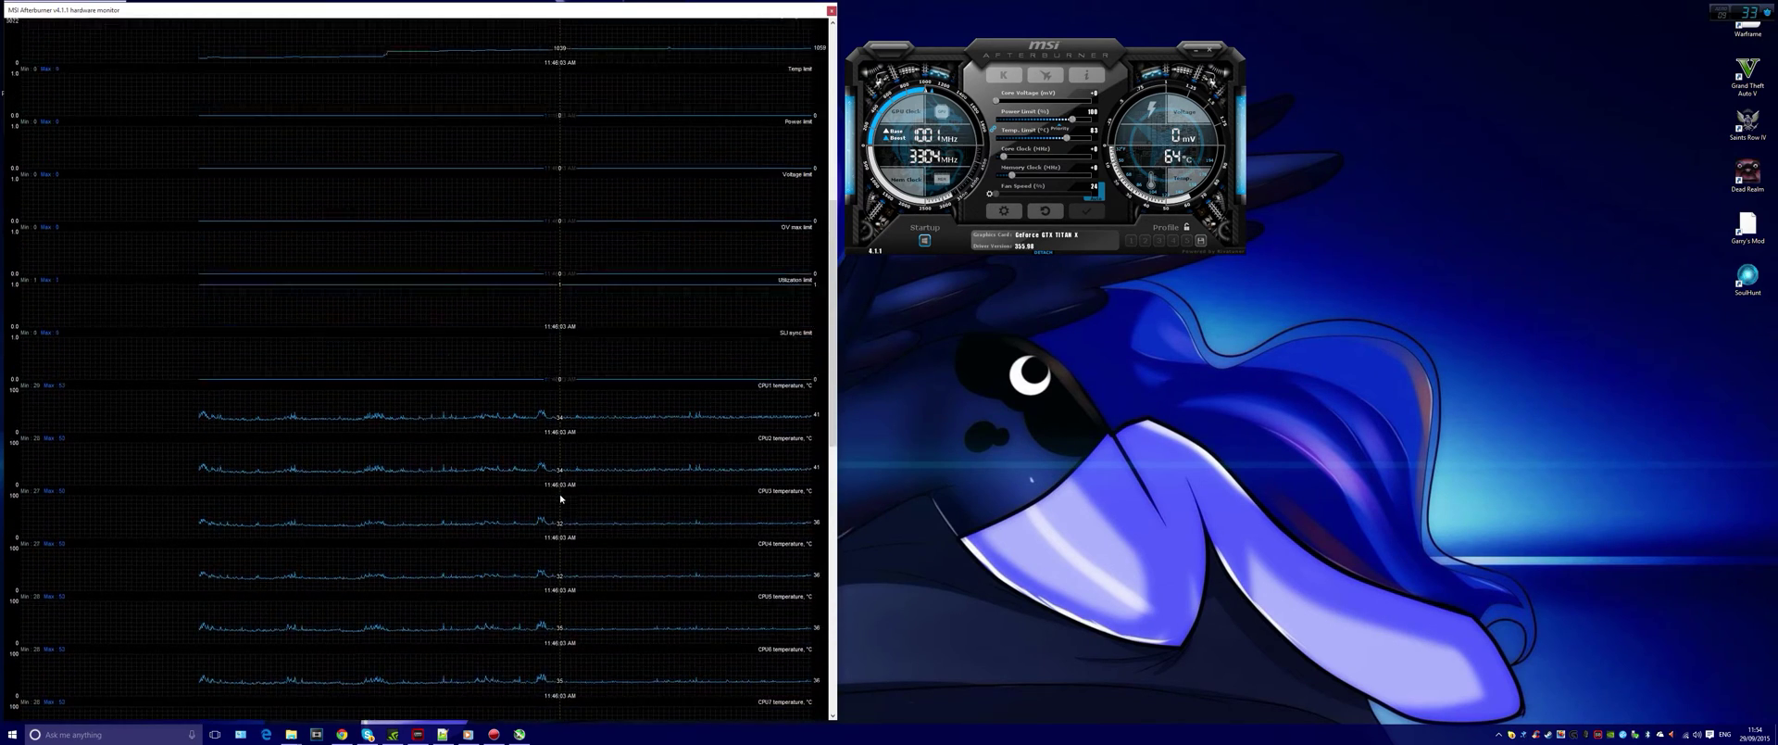
{"action": "scroll", "coordinate": [560, 499], "scroll_direction": "up", "scroll_amount": 3}
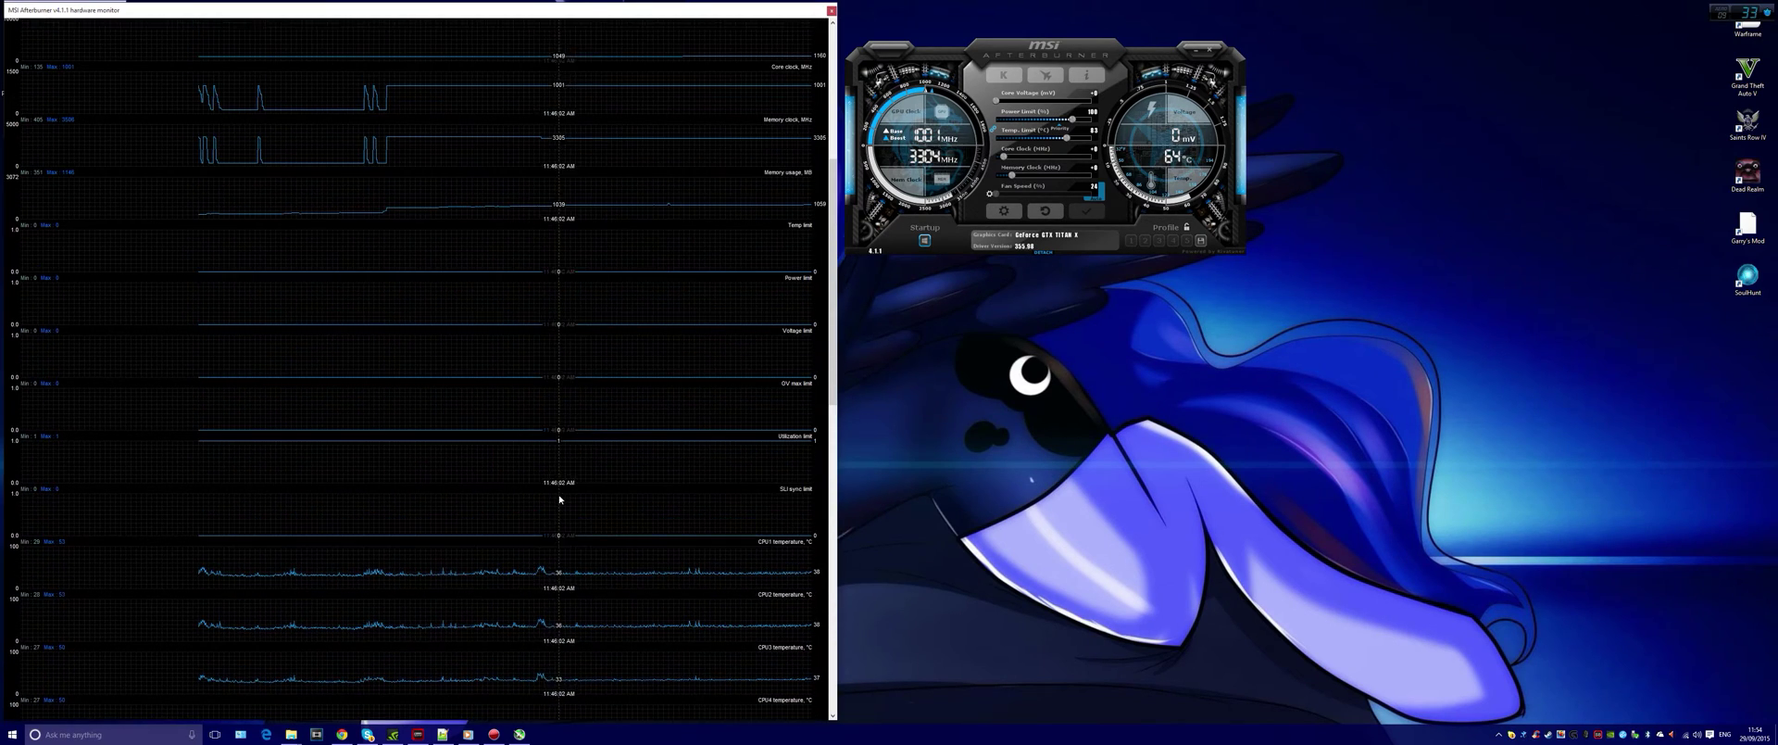
{"action": "left_click", "coordinate": [832, 10]}
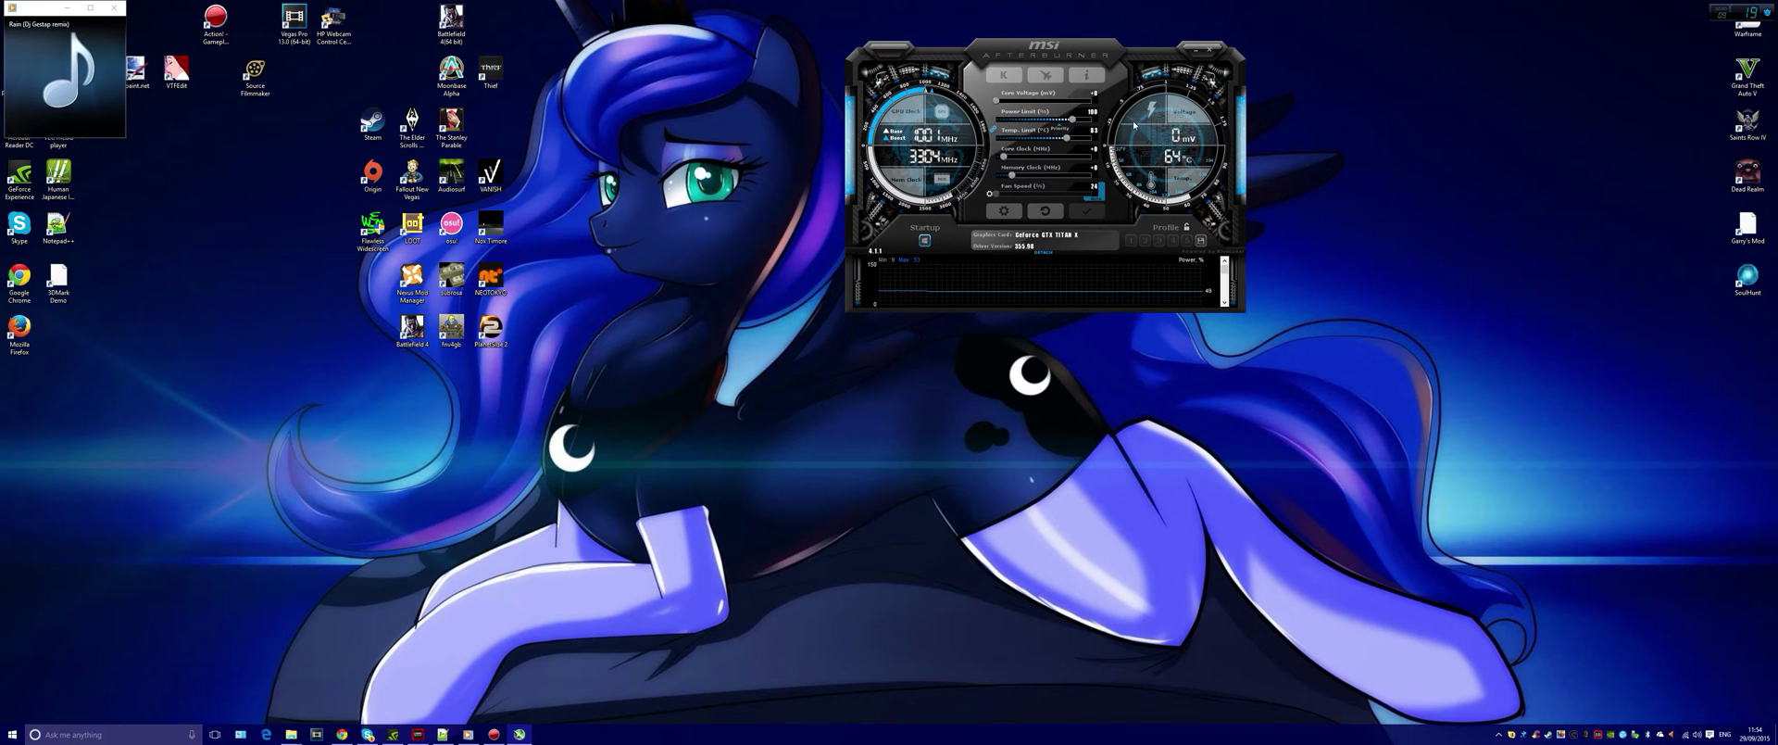
Step: In Afterburner's Monitoring settings, show Memory clock on the Logitech keyboard LCD in graph mode
{"action": "left_click", "coordinate": [1002, 212]}
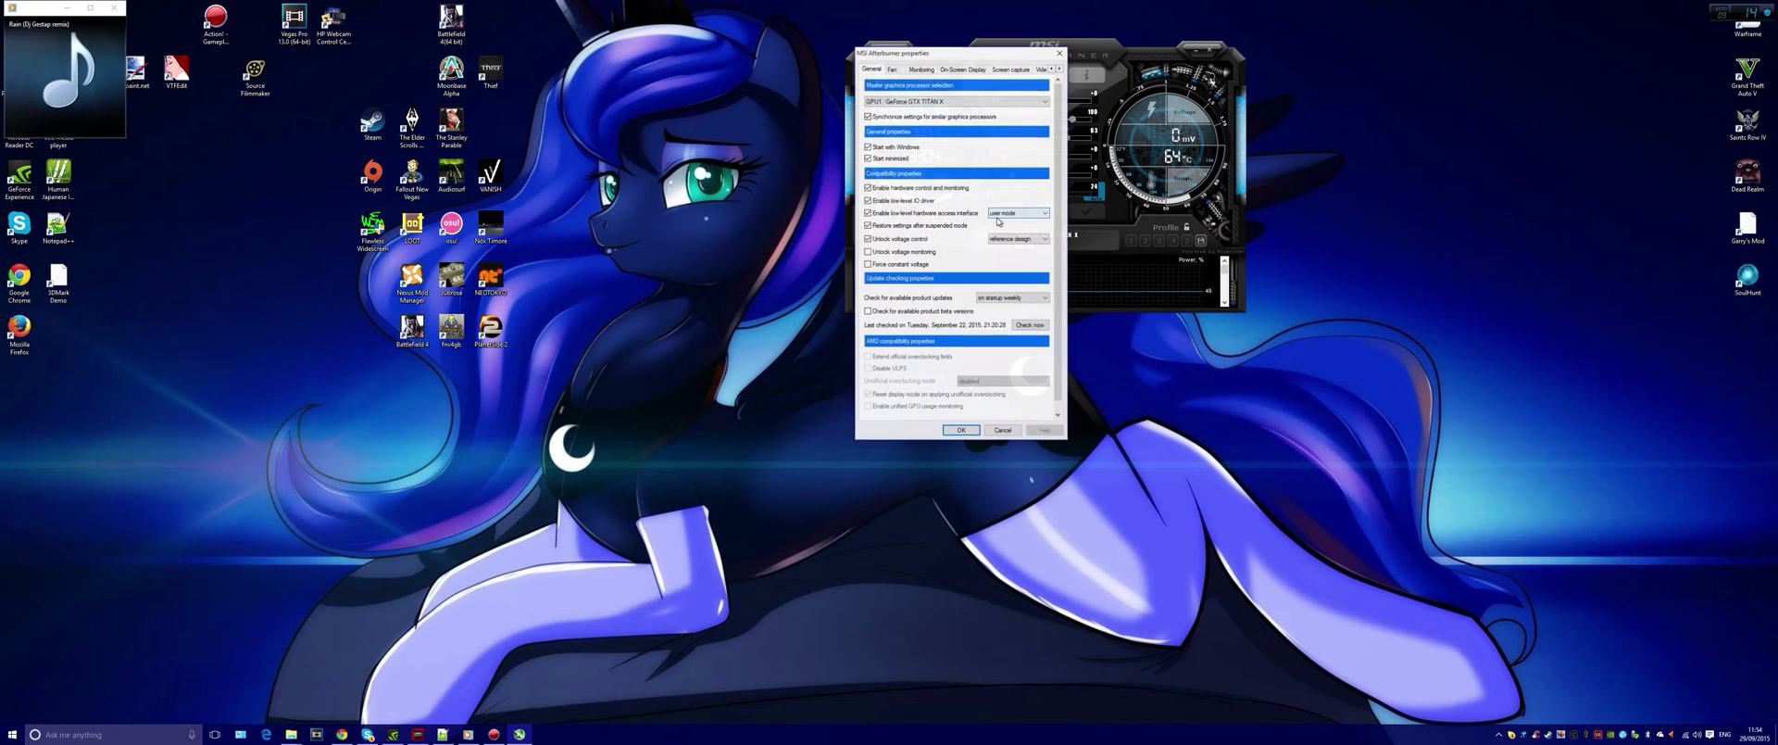
{"action": "left_click", "coordinate": [921, 70]}
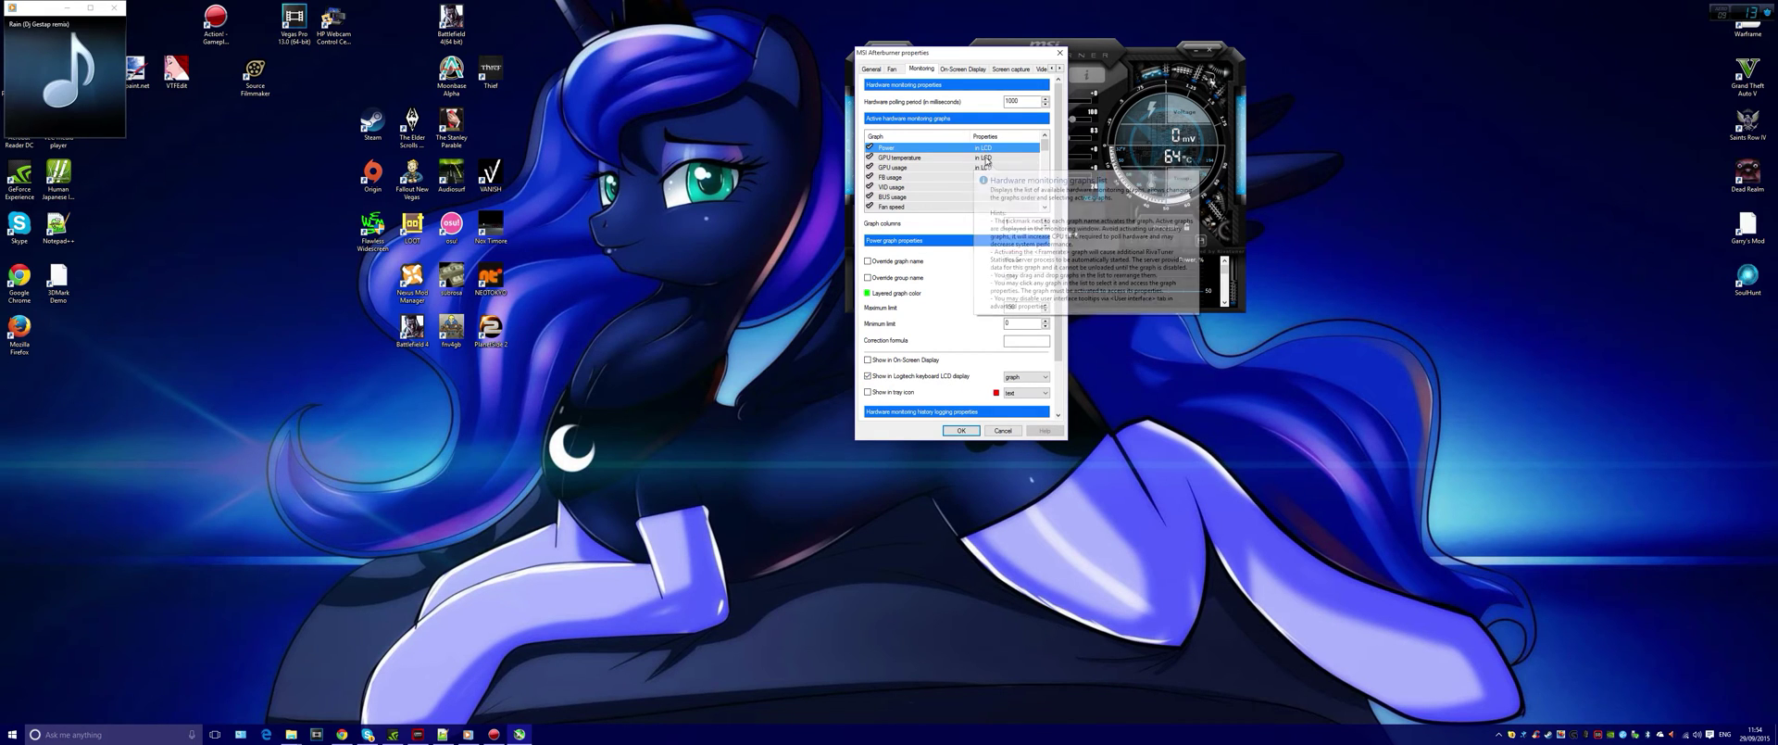
{"action": "scroll", "coordinate": [975, 181], "scroll_direction": "down", "scroll_amount": 2}
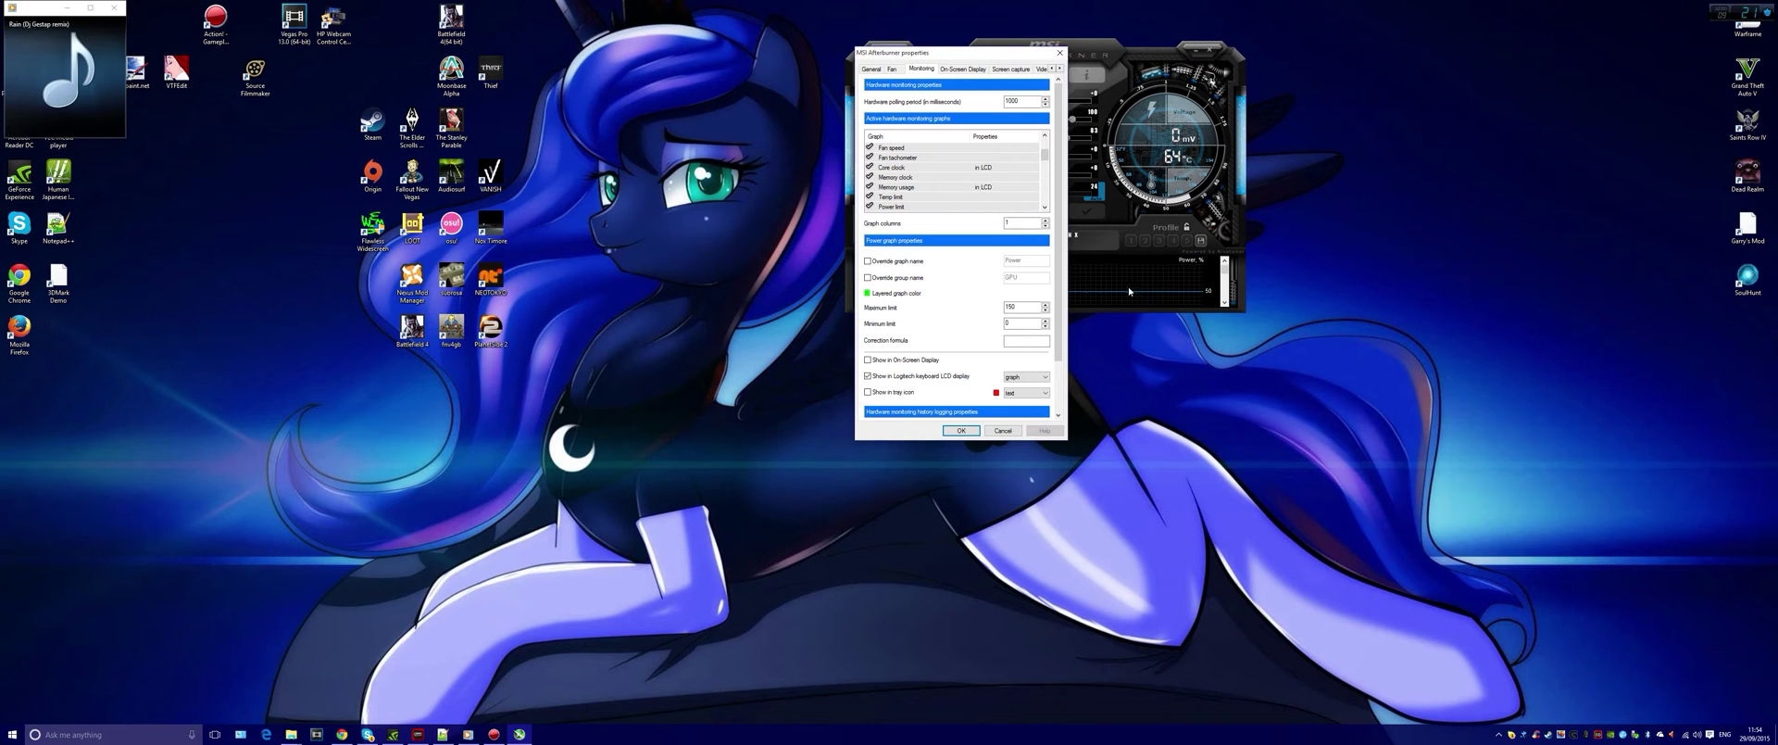
{"action": "left_click", "coordinate": [952, 180]}
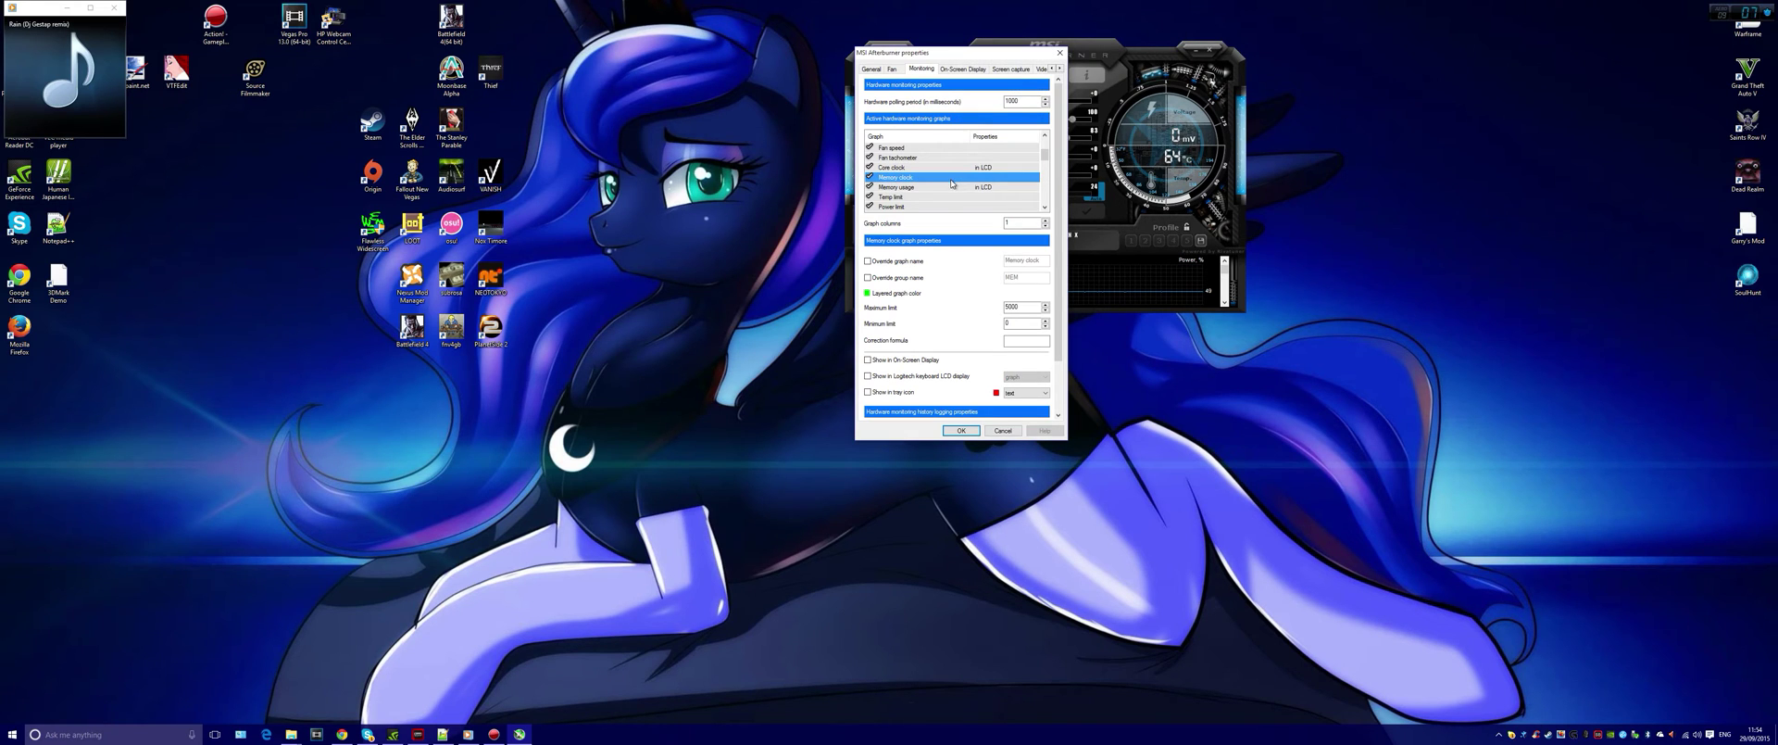
{"action": "left_click", "coordinate": [875, 377]}
{"action": "left_click", "coordinate": [1033, 384]}
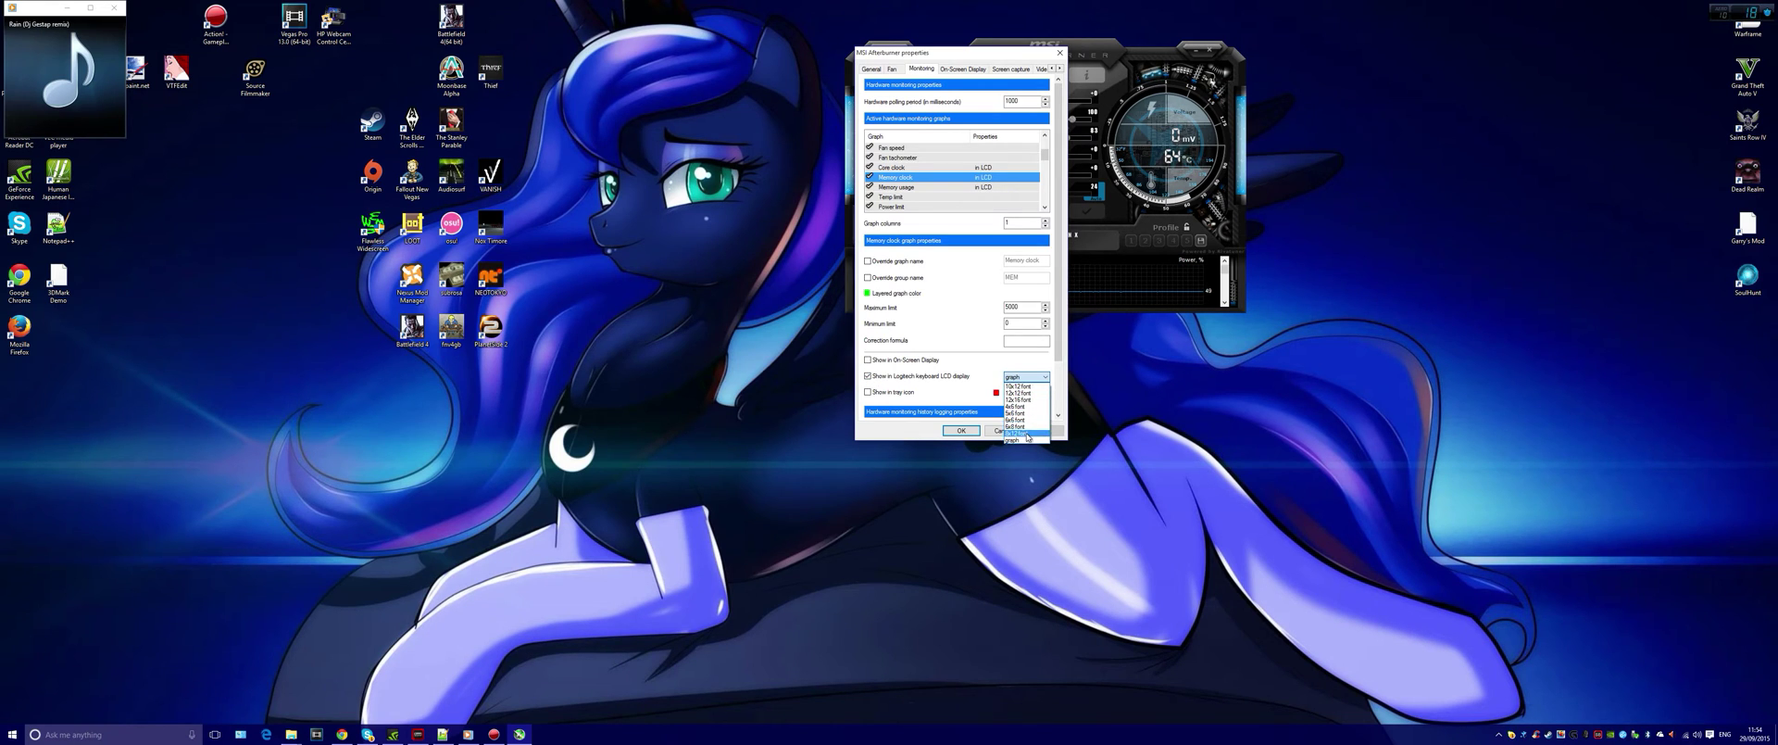
{"action": "left_click", "coordinate": [1040, 378]}
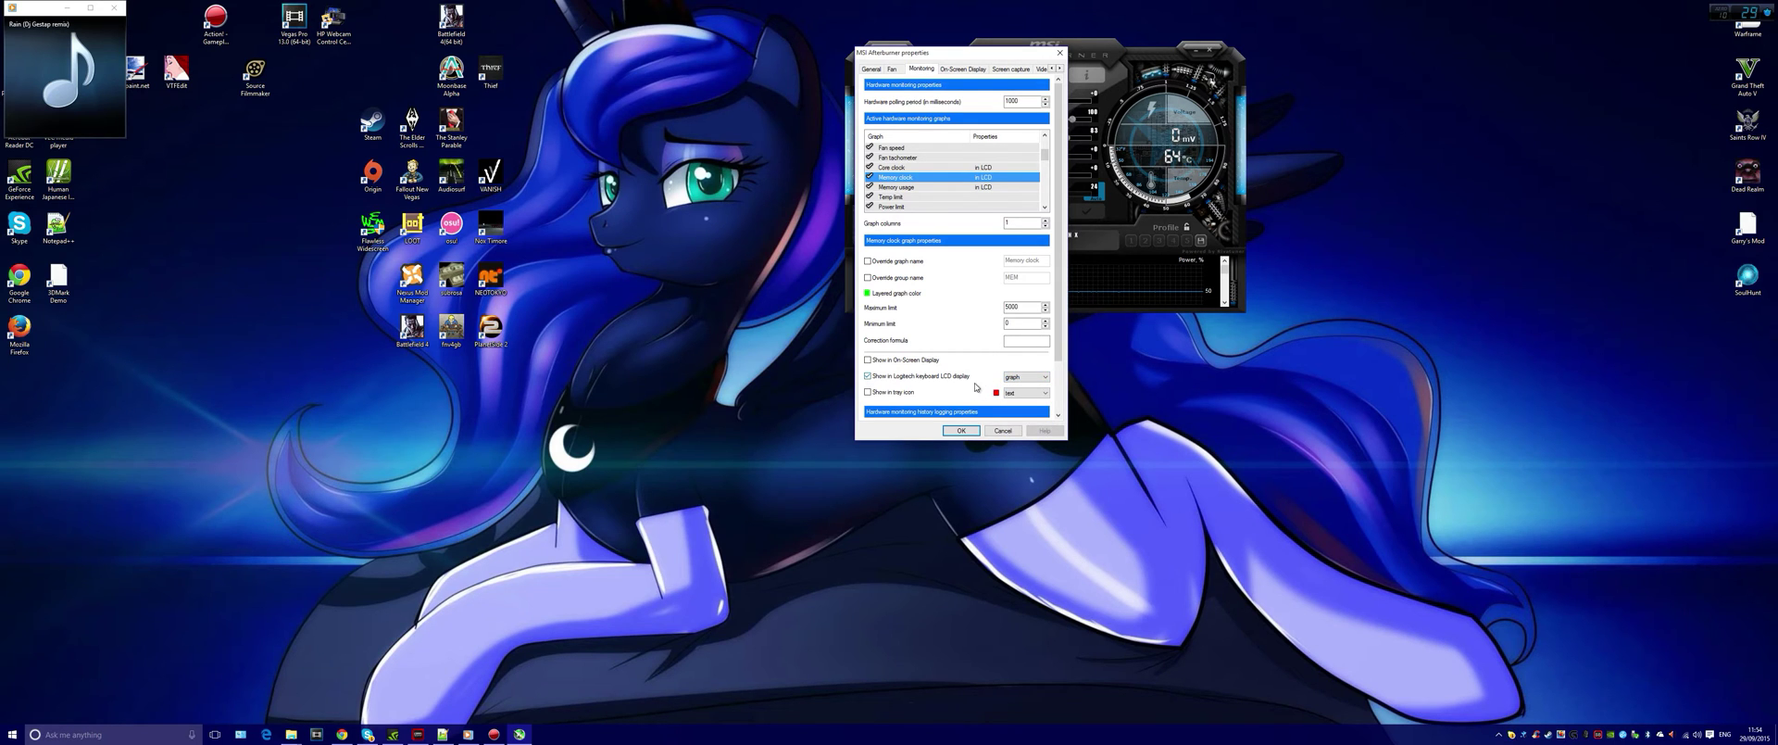
{"action": "left_click", "coordinate": [961, 431]}
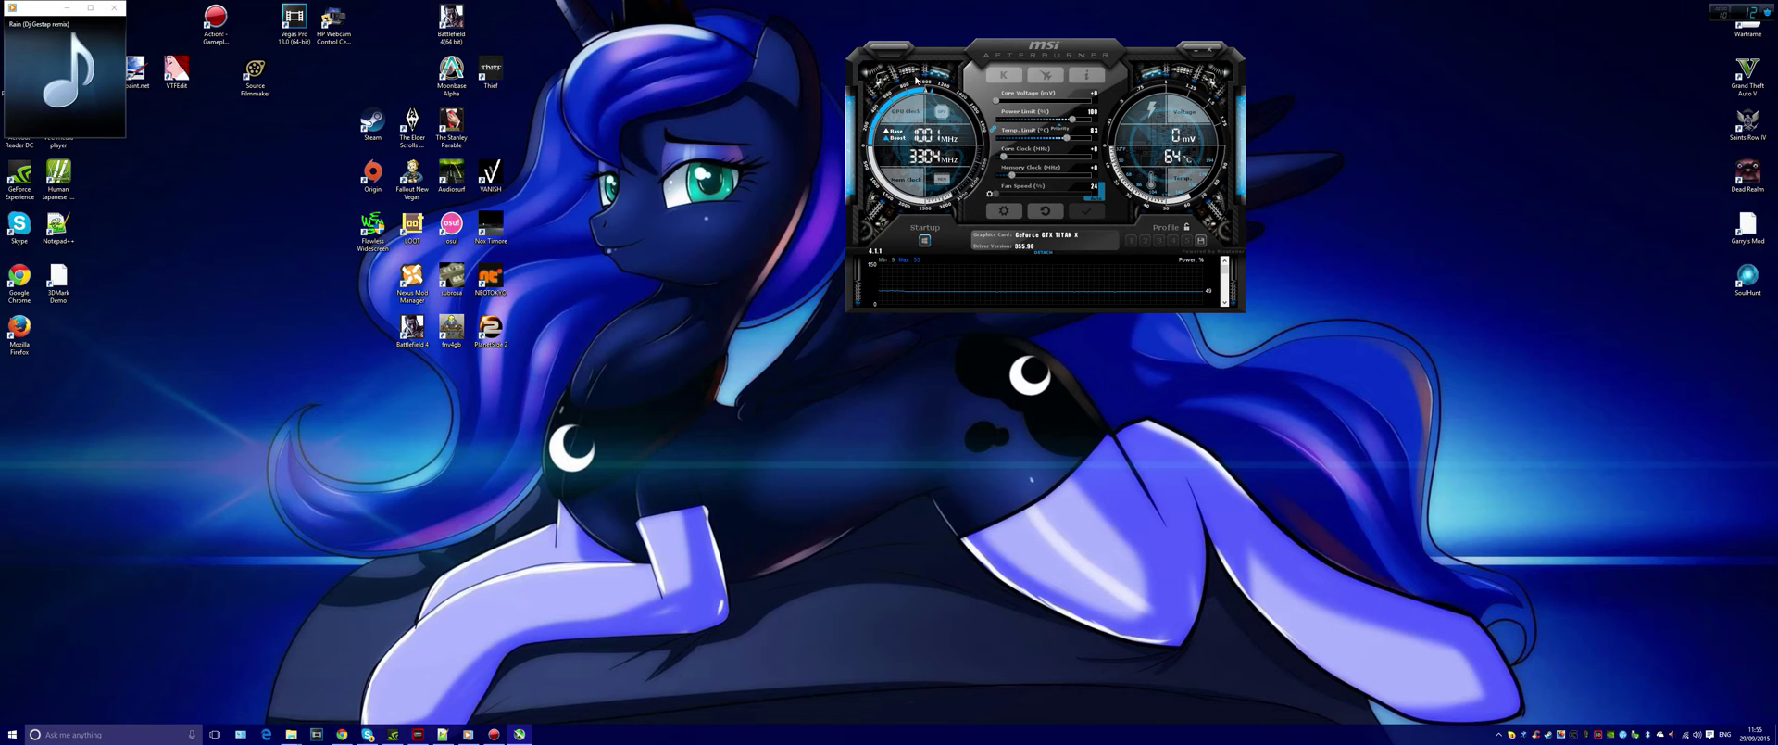
{"action": "left_click", "coordinate": [1004, 211]}
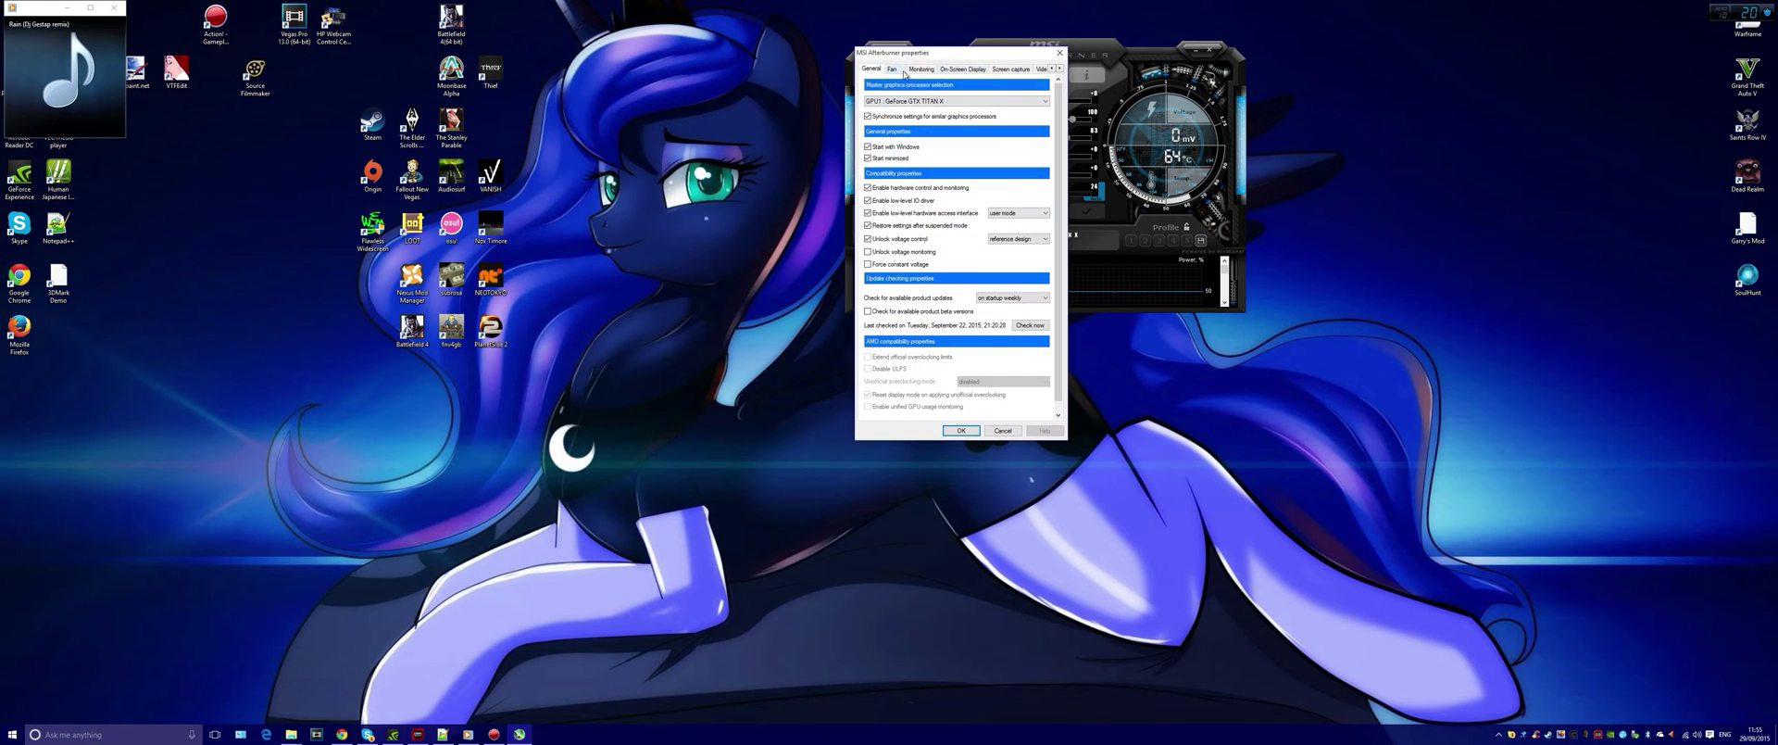
{"action": "left_click", "coordinate": [920, 70]}
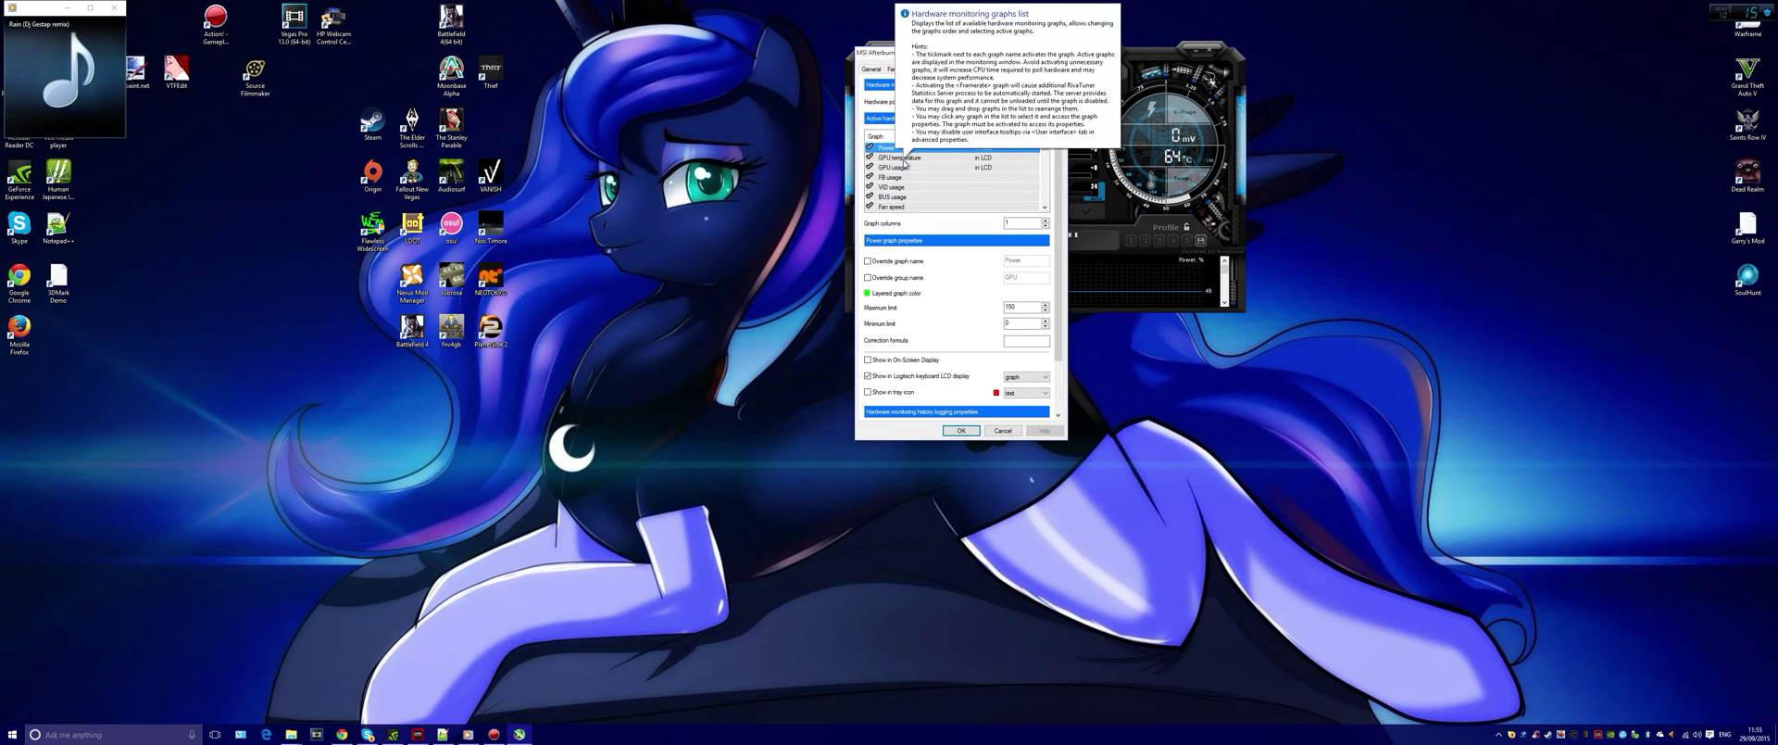
{"action": "scroll", "coordinate": [908, 175], "scroll_direction": "down", "scroll_amount": 3}
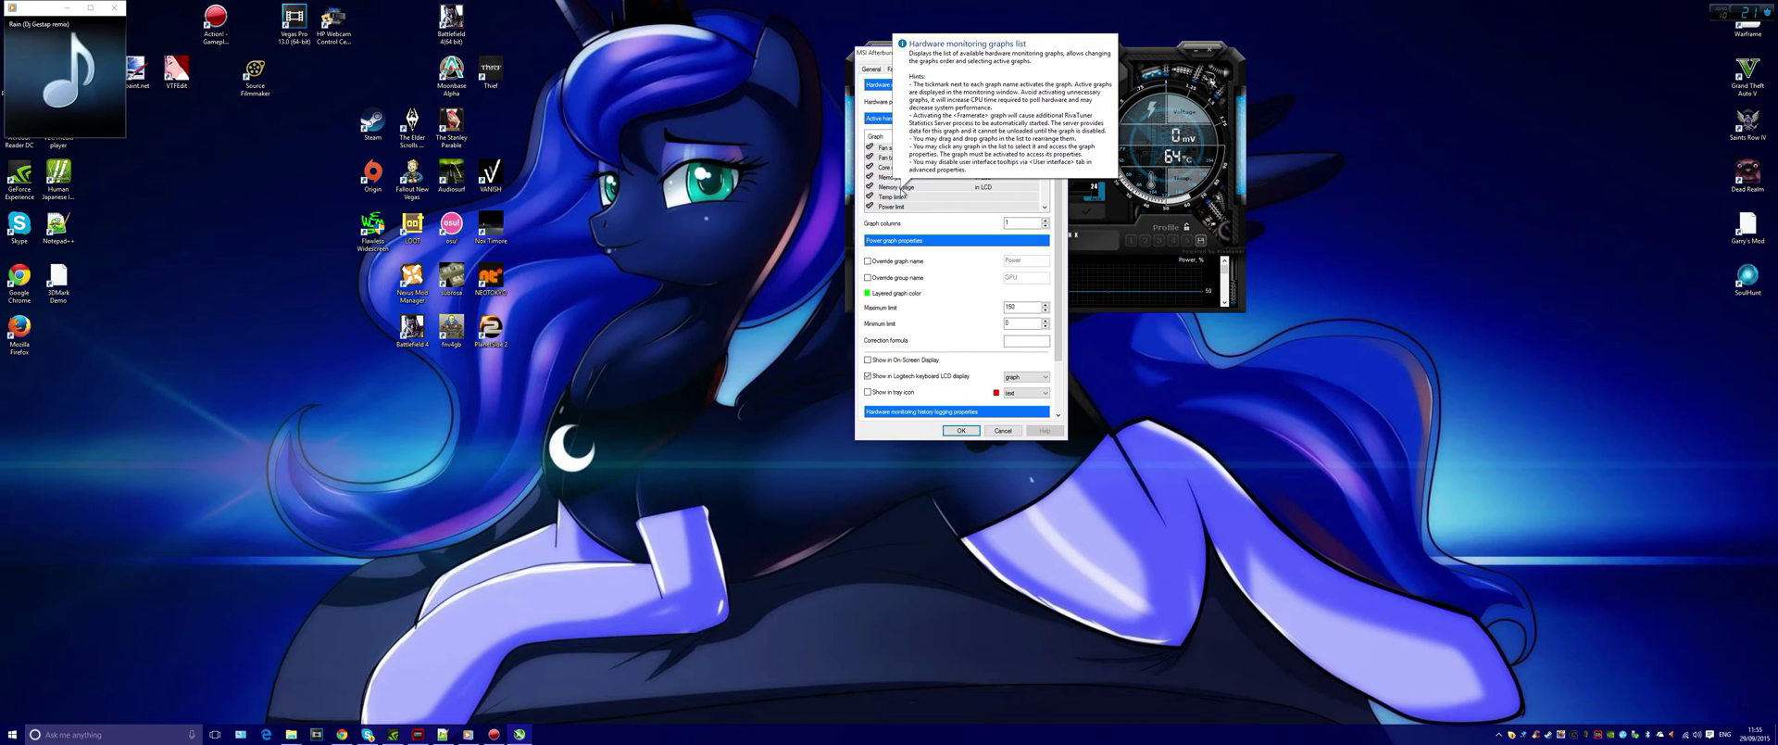
{"action": "scroll", "coordinate": [903, 192], "scroll_direction": "up", "scroll_amount": 3}
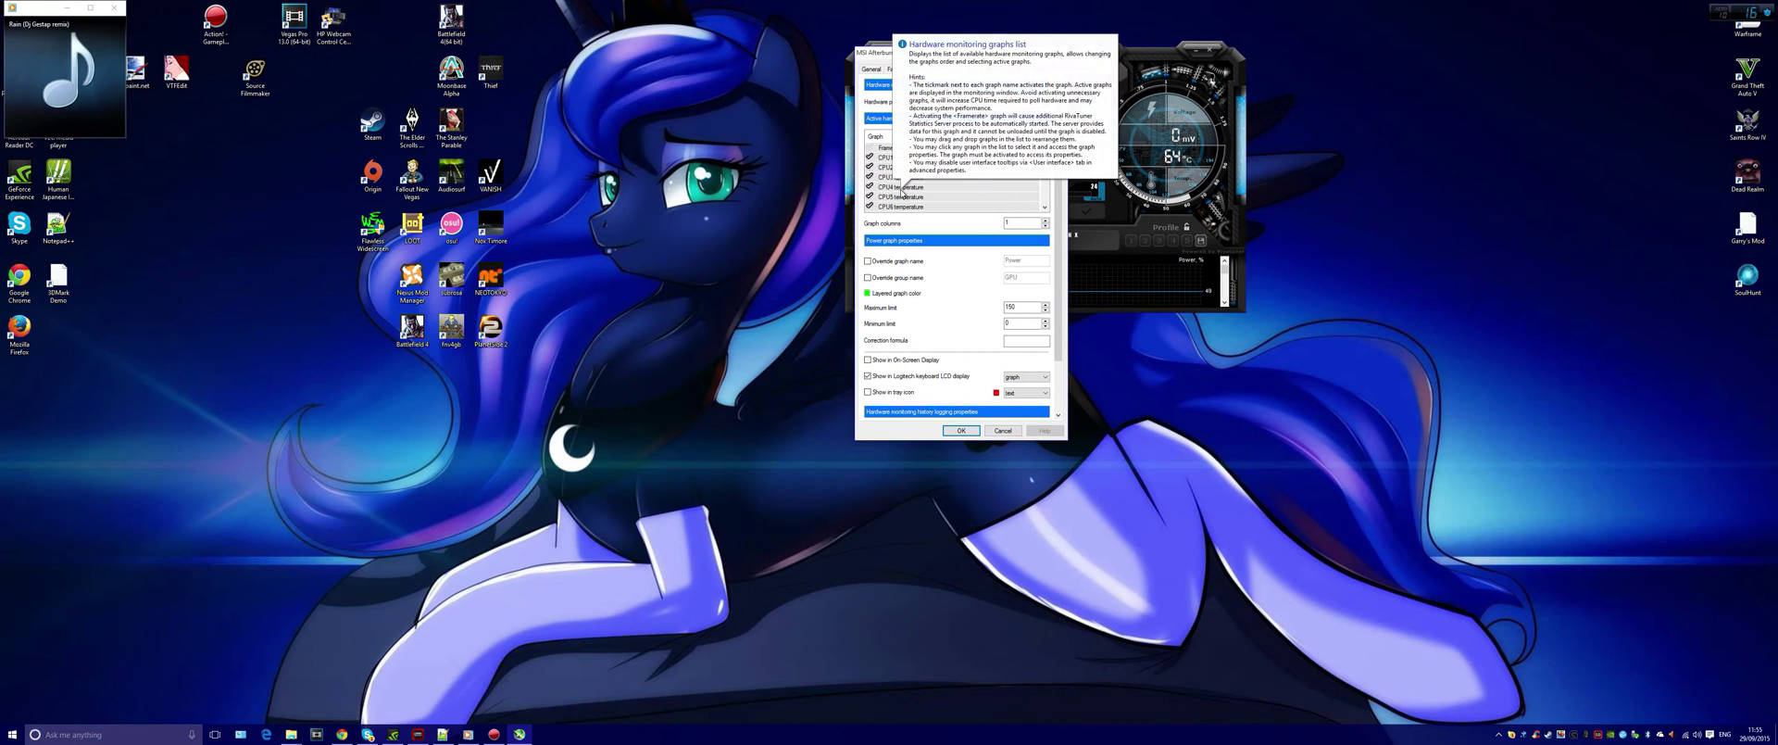
{"action": "scroll", "coordinate": [903, 191], "scroll_direction": "up", "scroll_amount": 1}
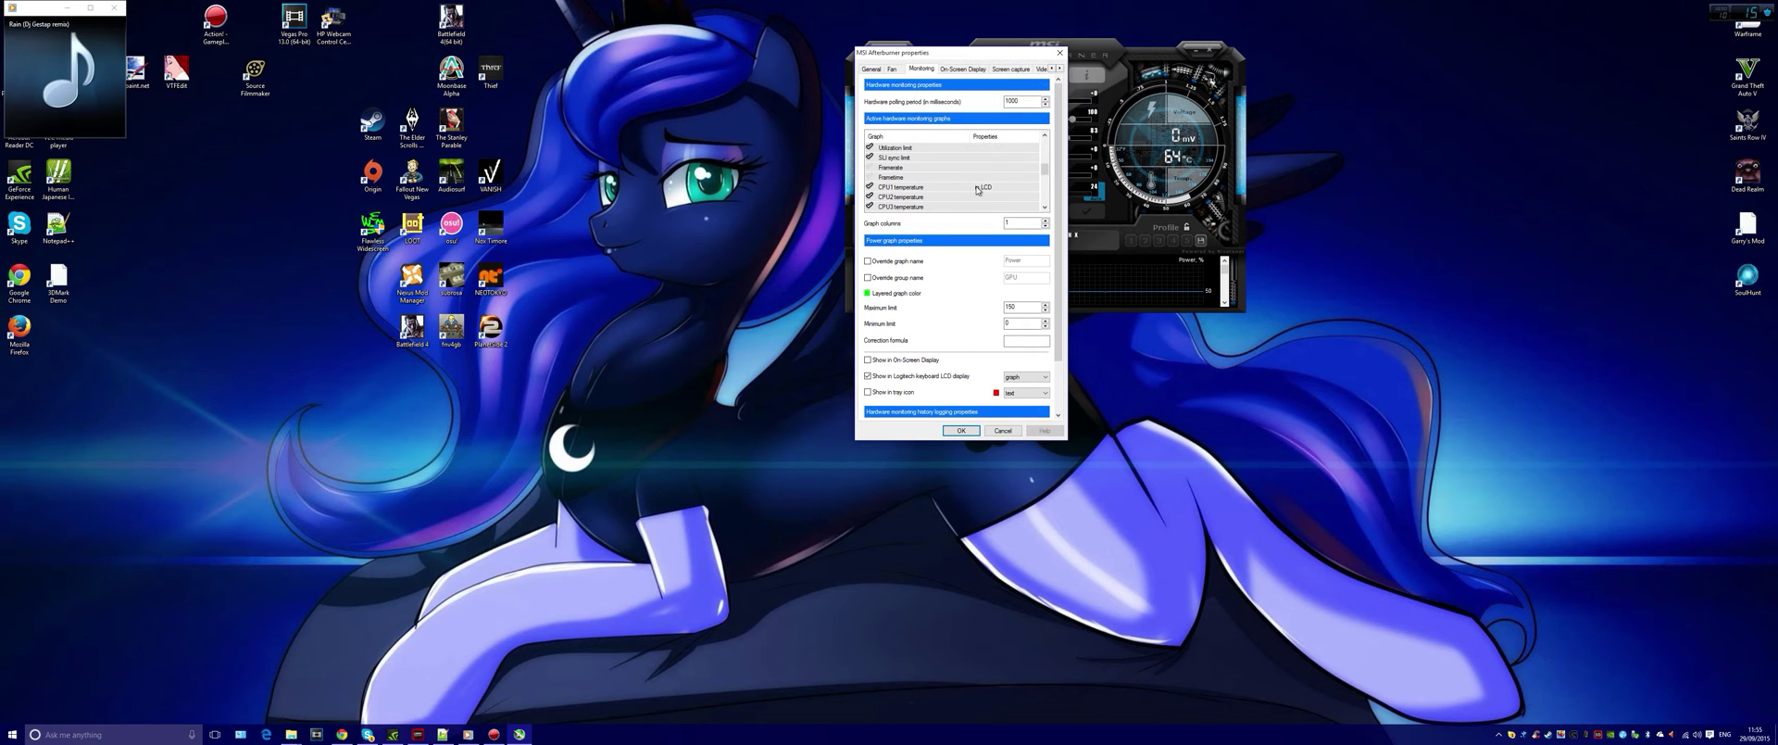
{"action": "scroll", "coordinate": [977, 190], "scroll_direction": "down", "scroll_amount": 3}
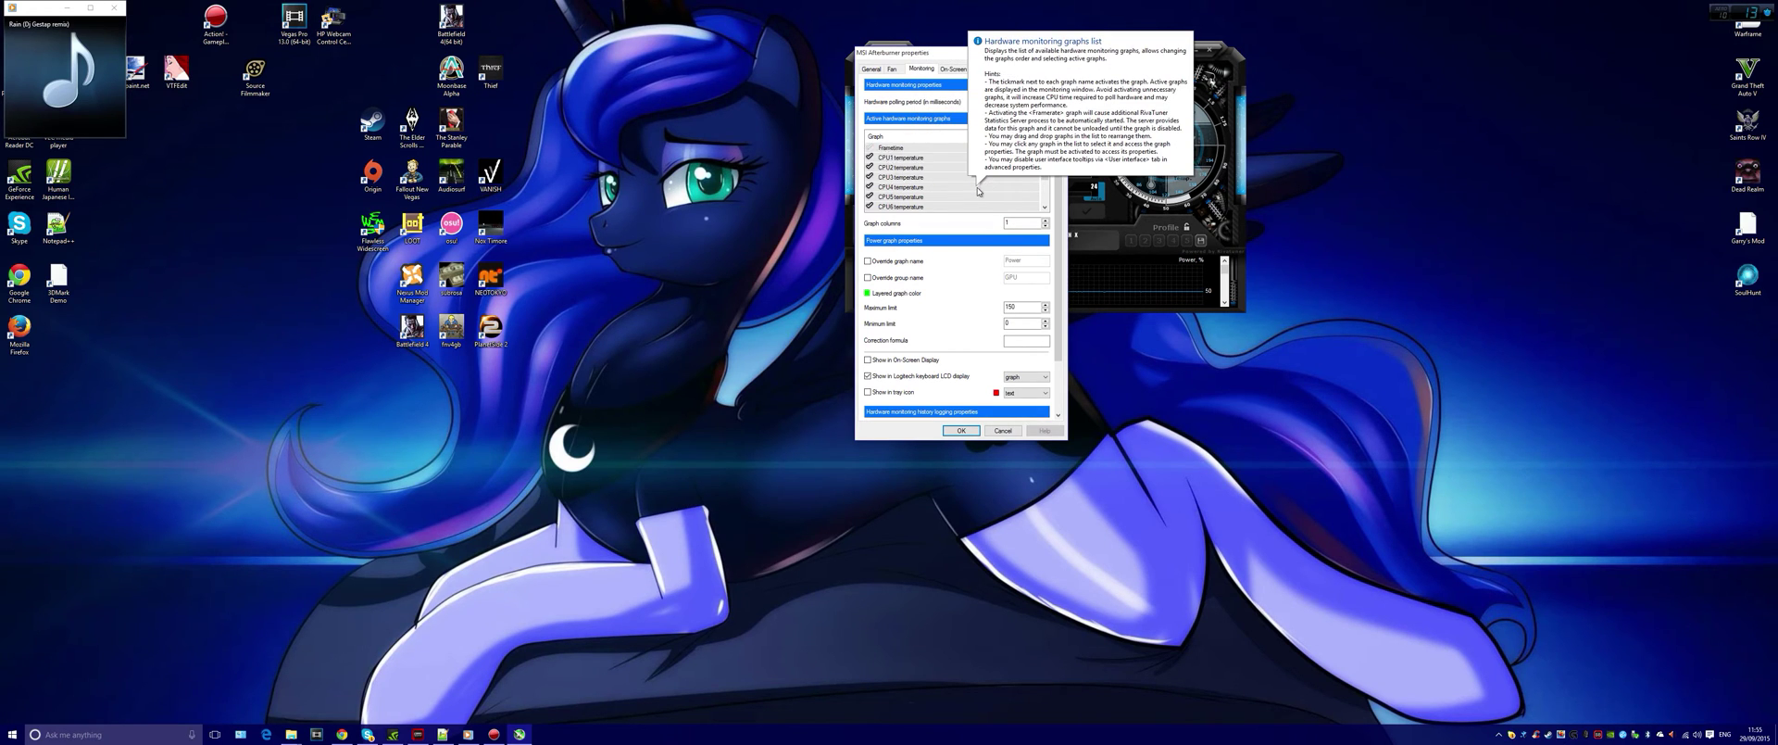
{"action": "scroll", "coordinate": [978, 190], "scroll_direction": "down", "scroll_amount": 3}
{"action": "scroll", "coordinate": [977, 190], "scroll_direction": "up", "scroll_amount": 10}
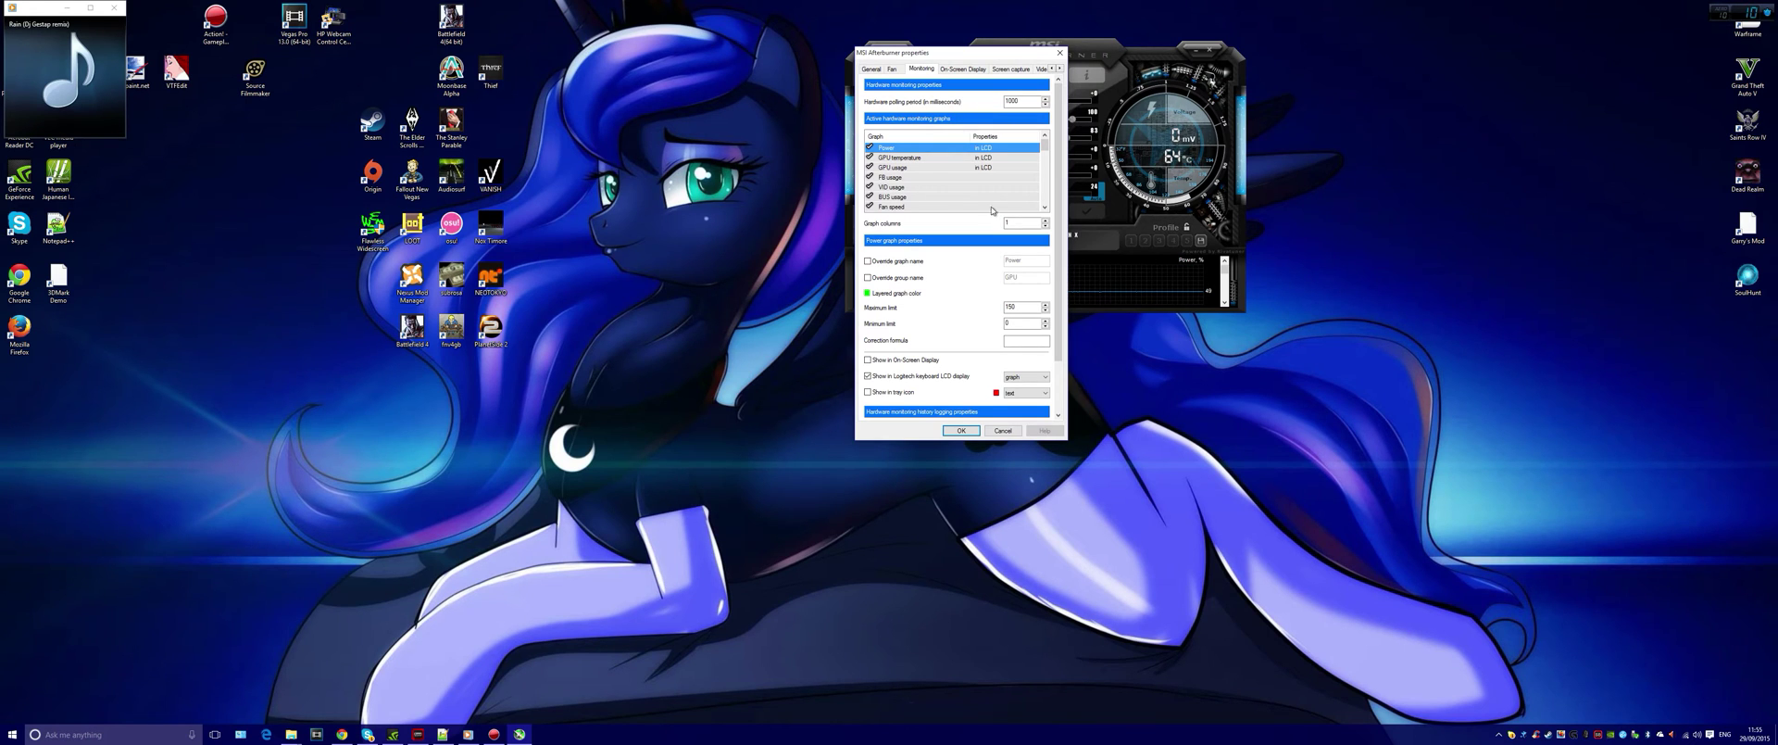
{"action": "left_click", "coordinate": [960, 430]}
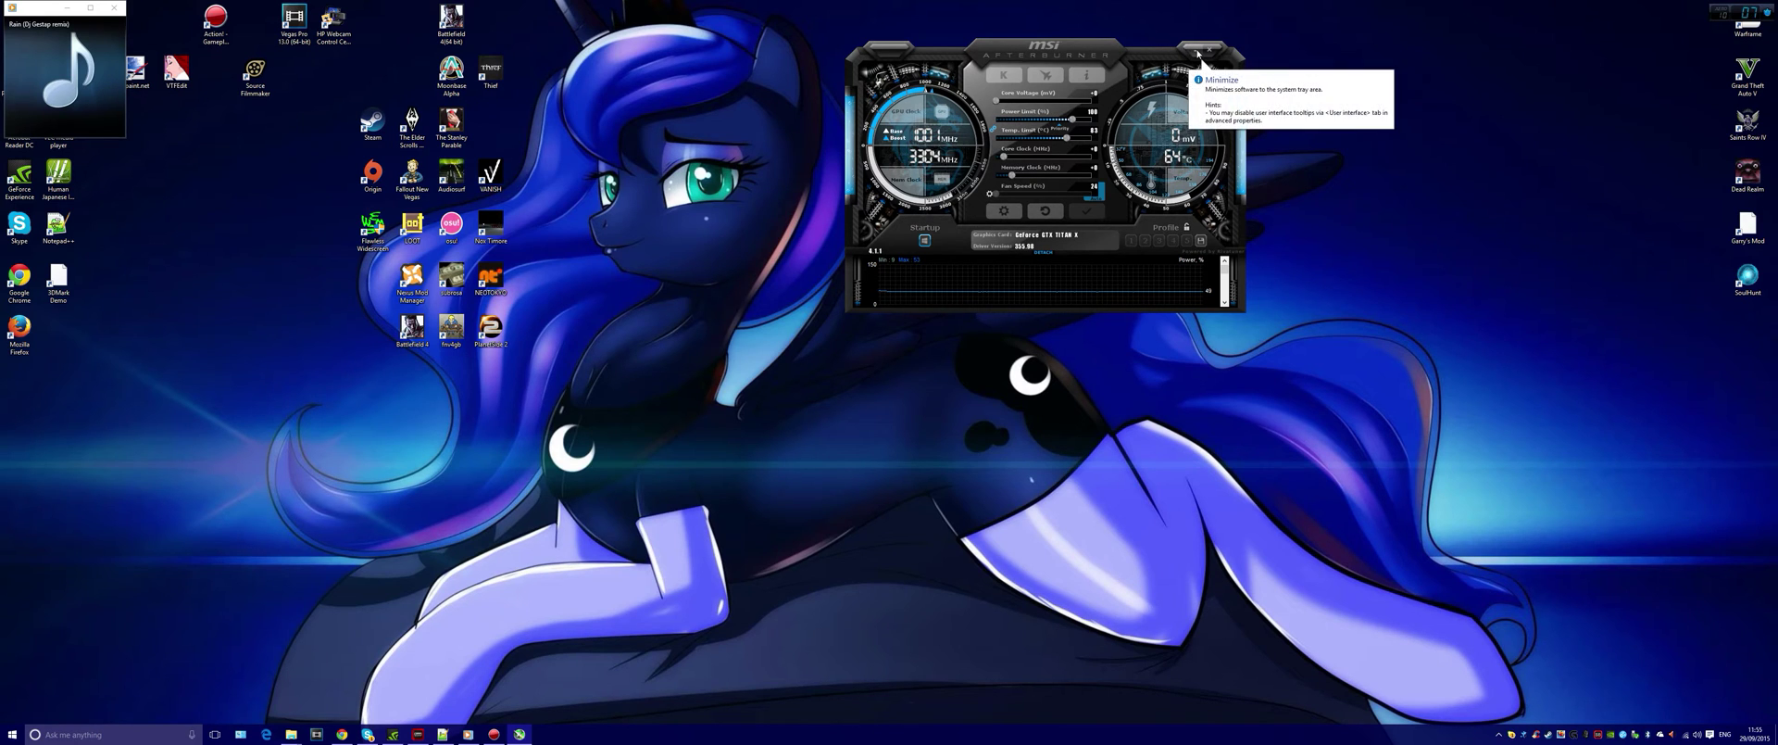
Step: Minimize MSI Afterburner and restore the Mirillis Action! recorder window from the taskbar
{"action": "left_click", "coordinate": [1195, 51]}
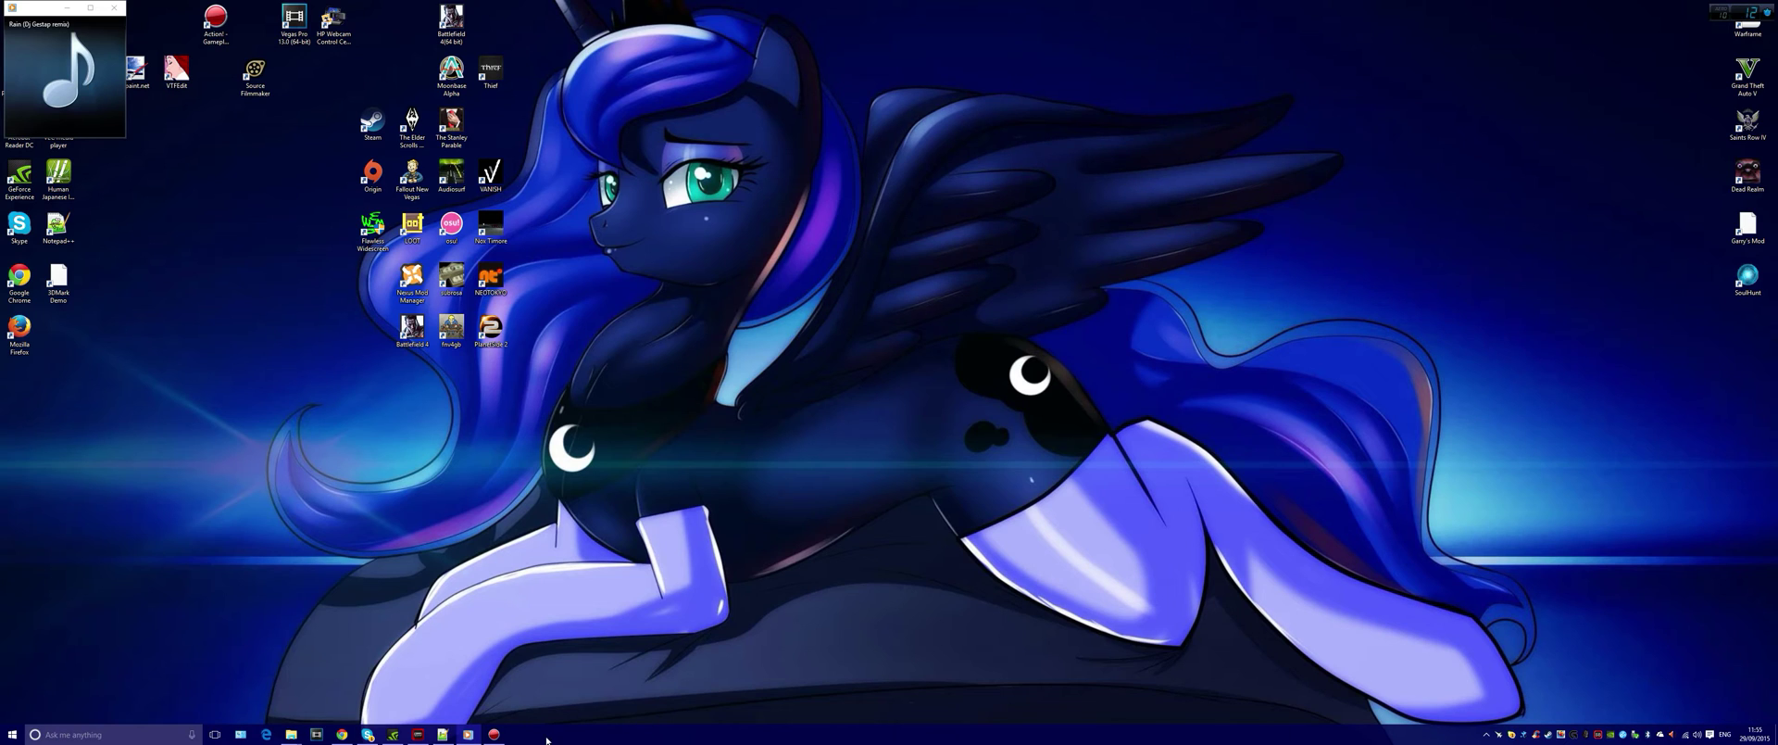
{"action": "left_click", "coordinate": [494, 734]}
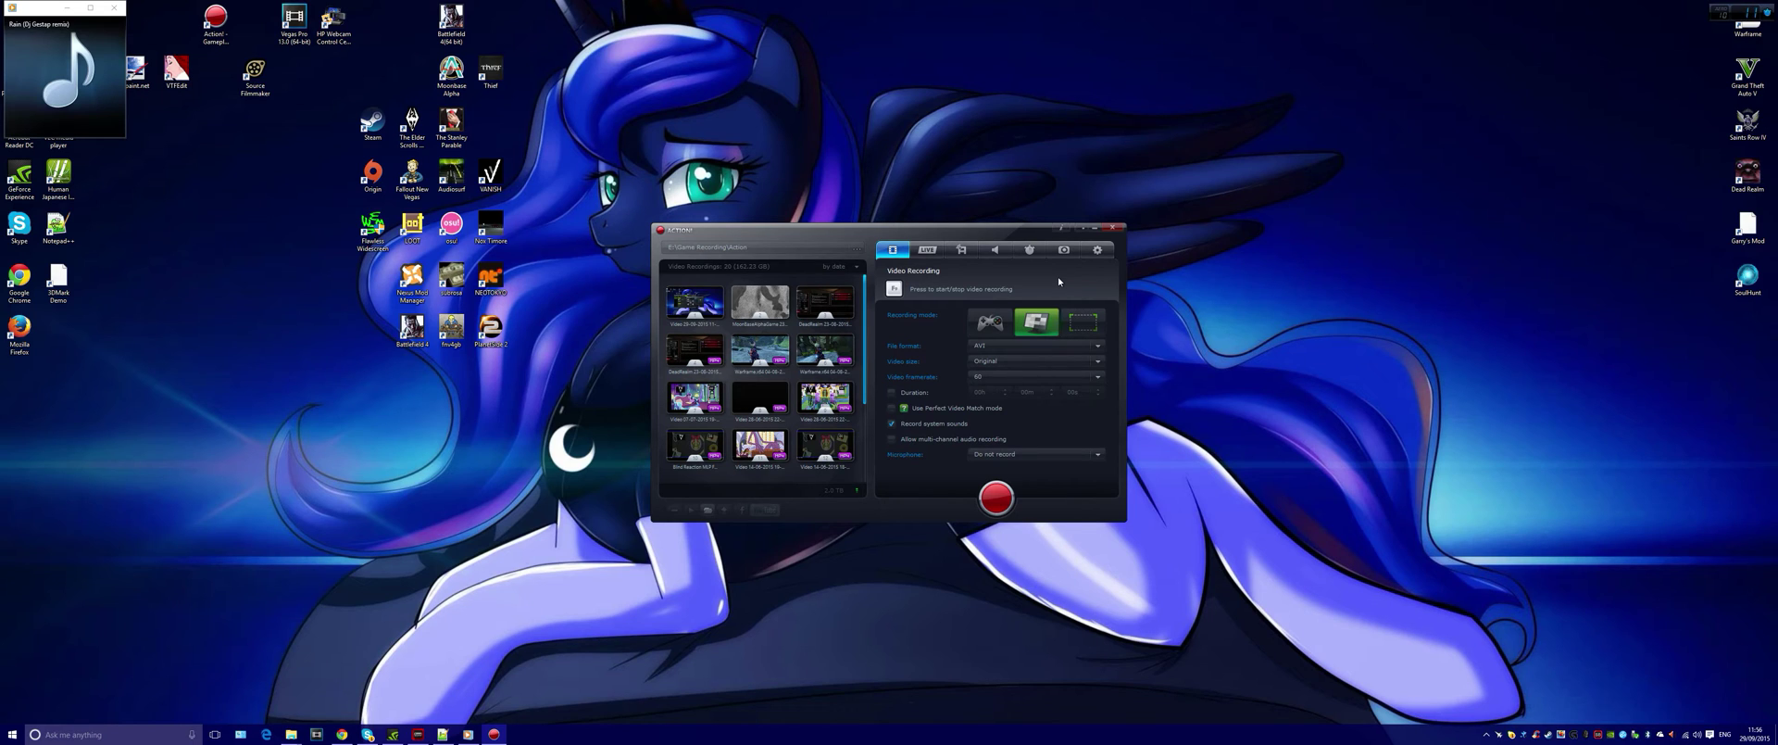
Step: Close the Action! recorder and open FalNET G19 Display Manager from its tray icon
{"action": "left_click", "coordinate": [1119, 231]}
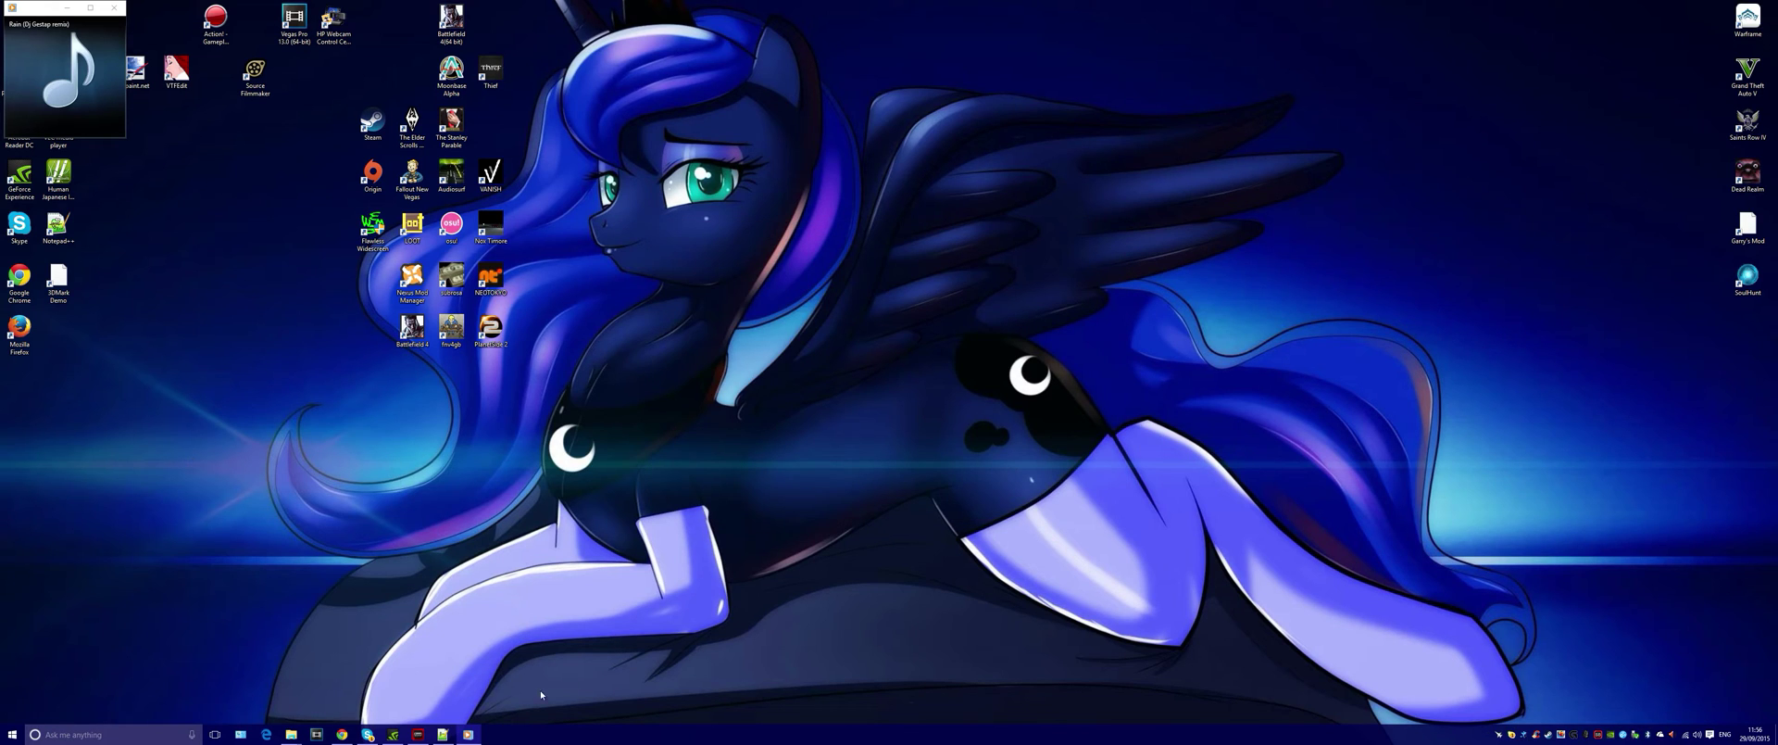
{"action": "double_click", "coordinate": [1525, 733]}
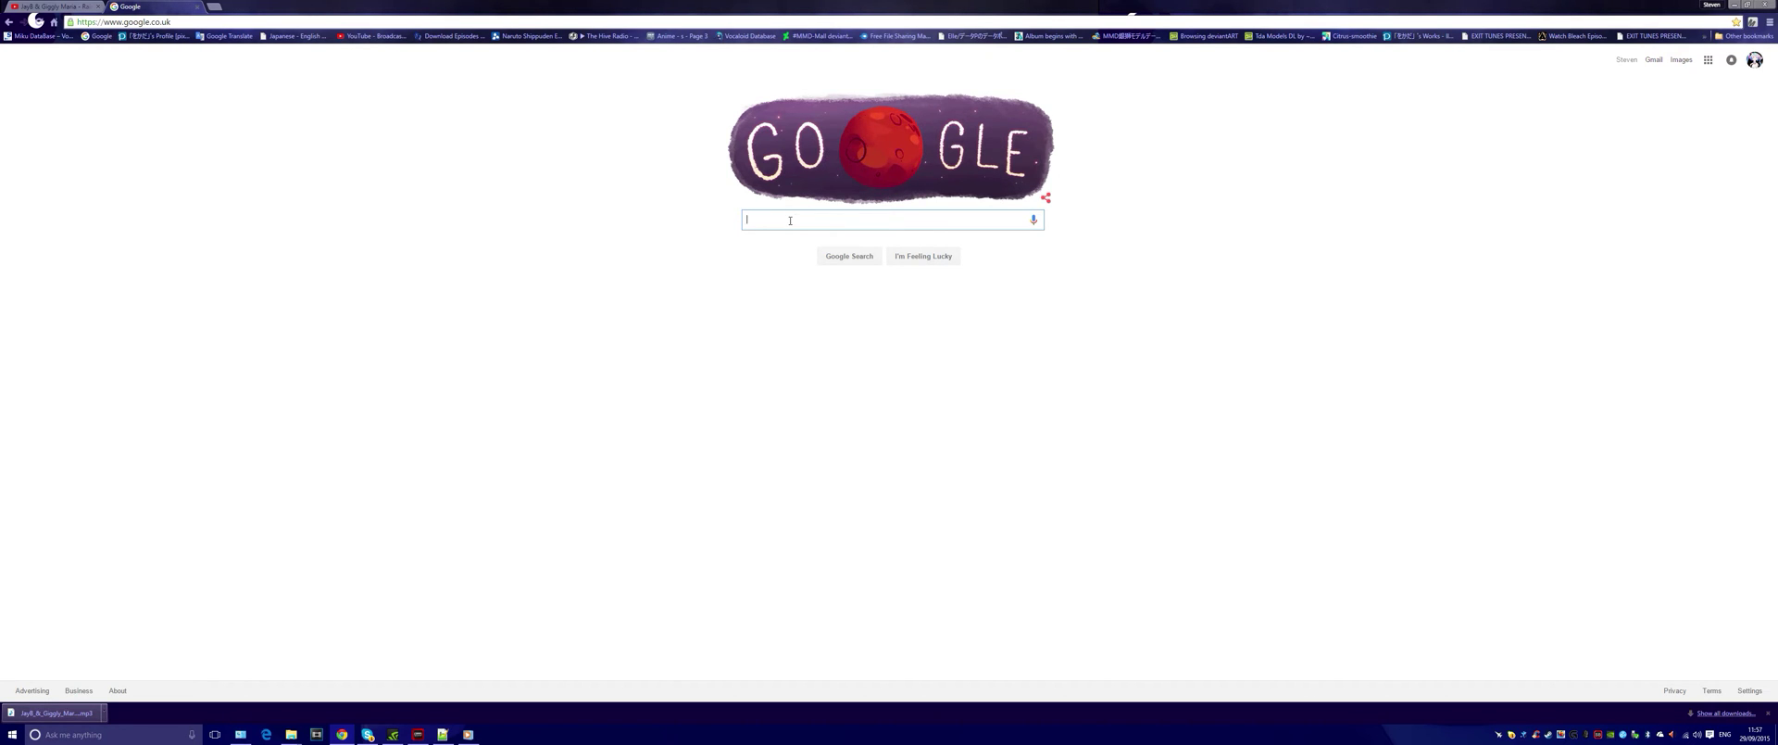
Step: Search Google for 'falnet' and download the FalNET G19 Setup.exe installer from falnet.de
{"action": "type", "text": "falne"}
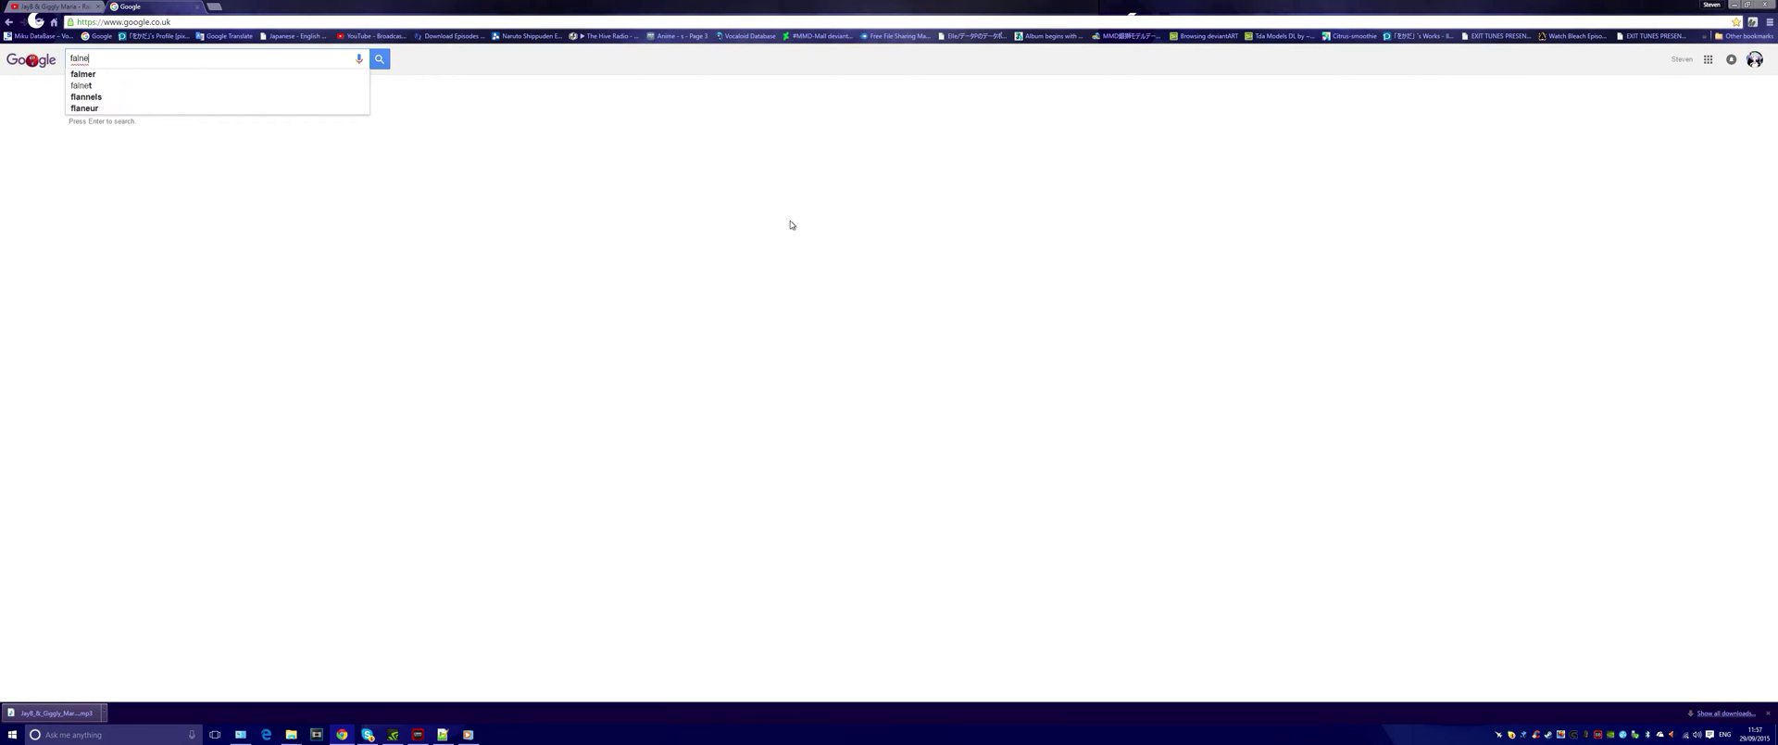
{"action": "type", "text": "t"}
{"action": "key", "text": "Return"}
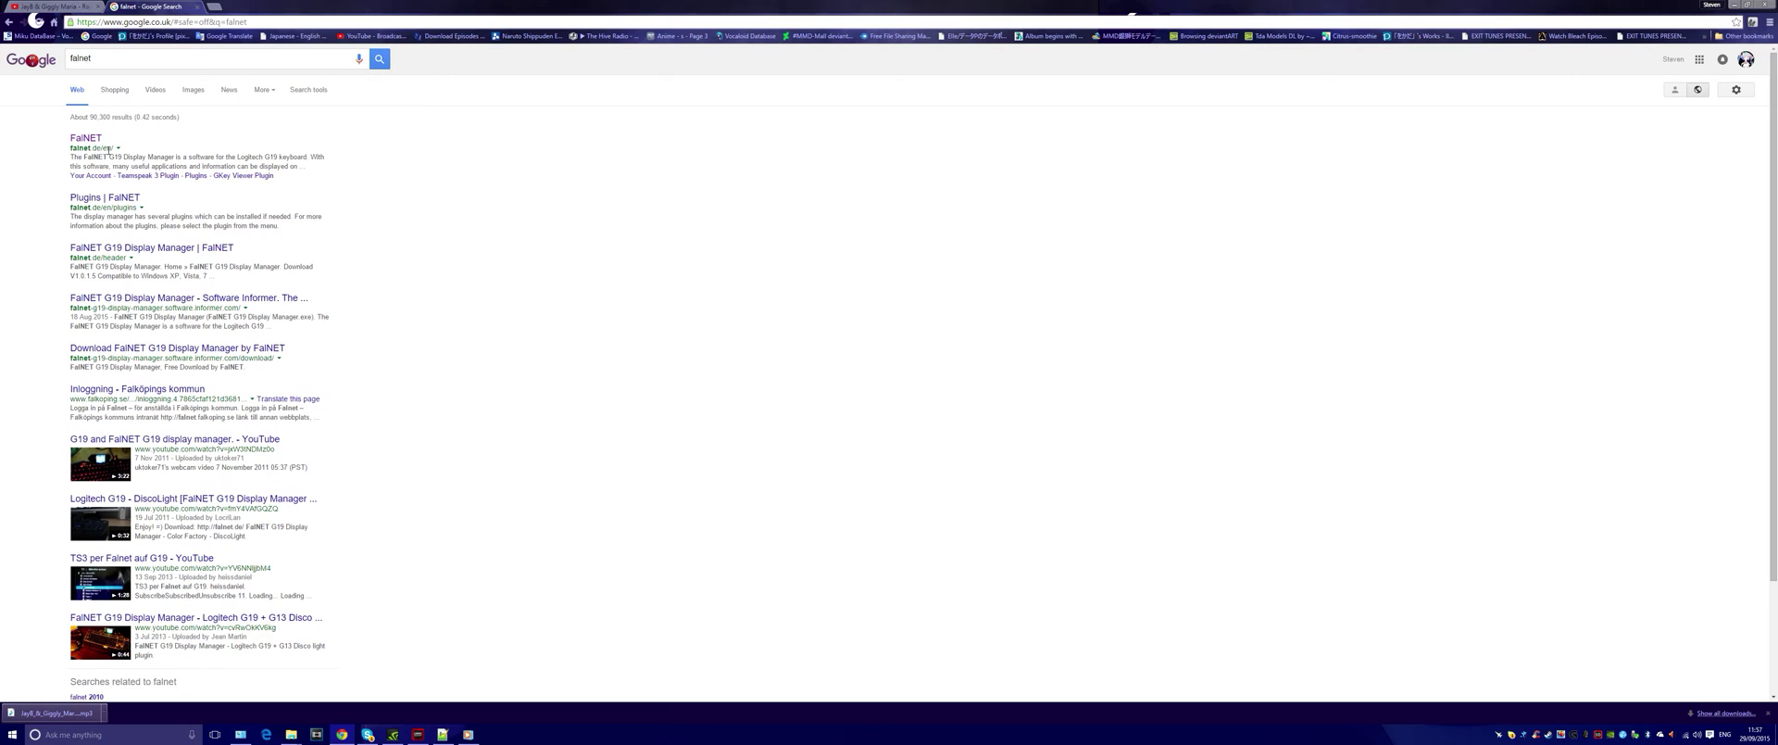
{"action": "left_click", "coordinate": [92, 139]}
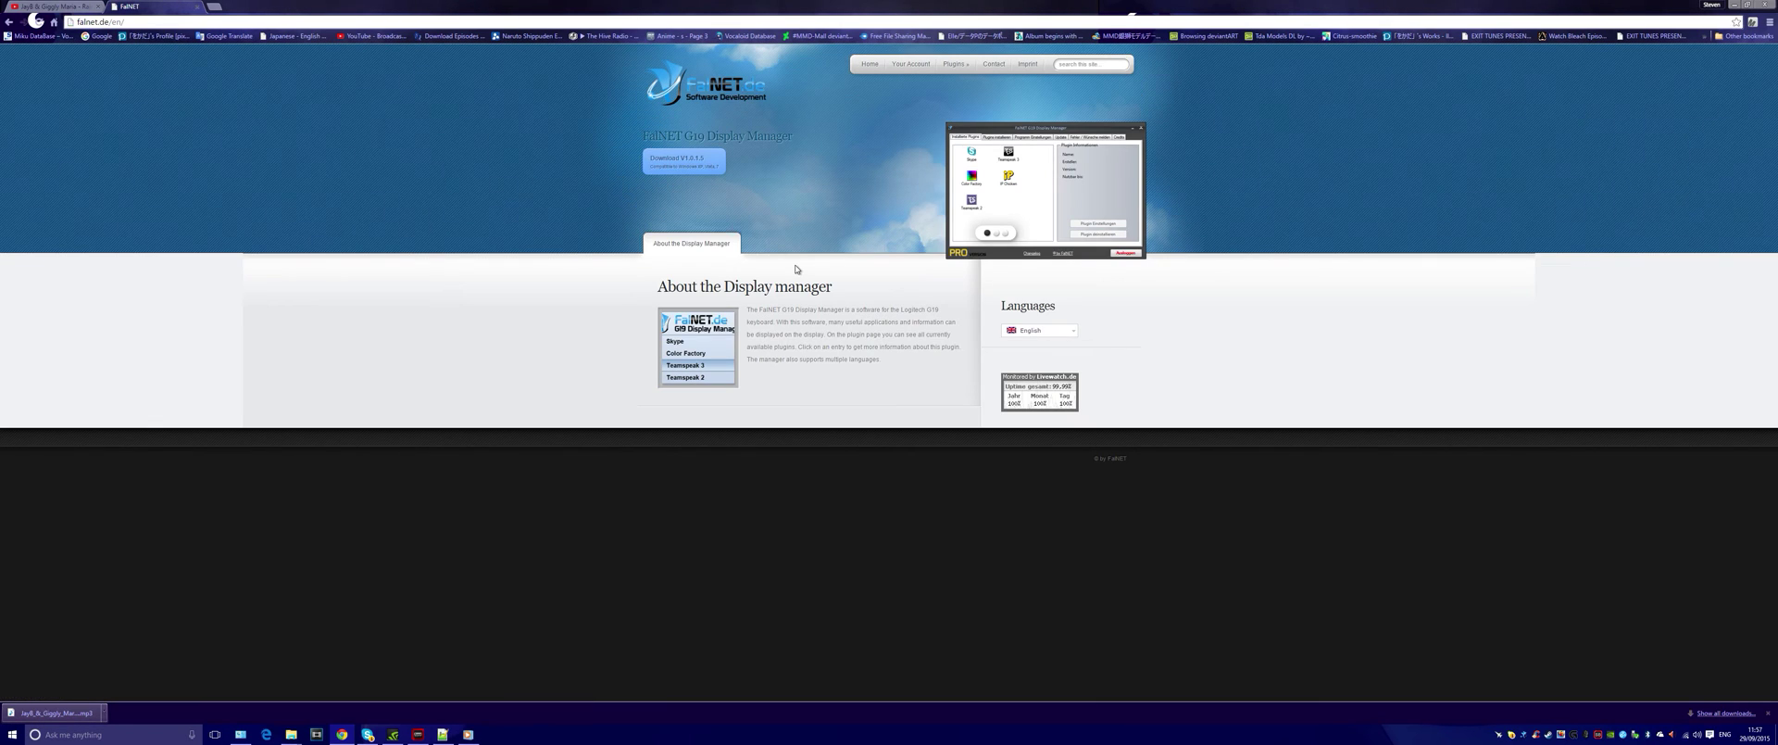
{"action": "left_click", "coordinate": [682, 178]}
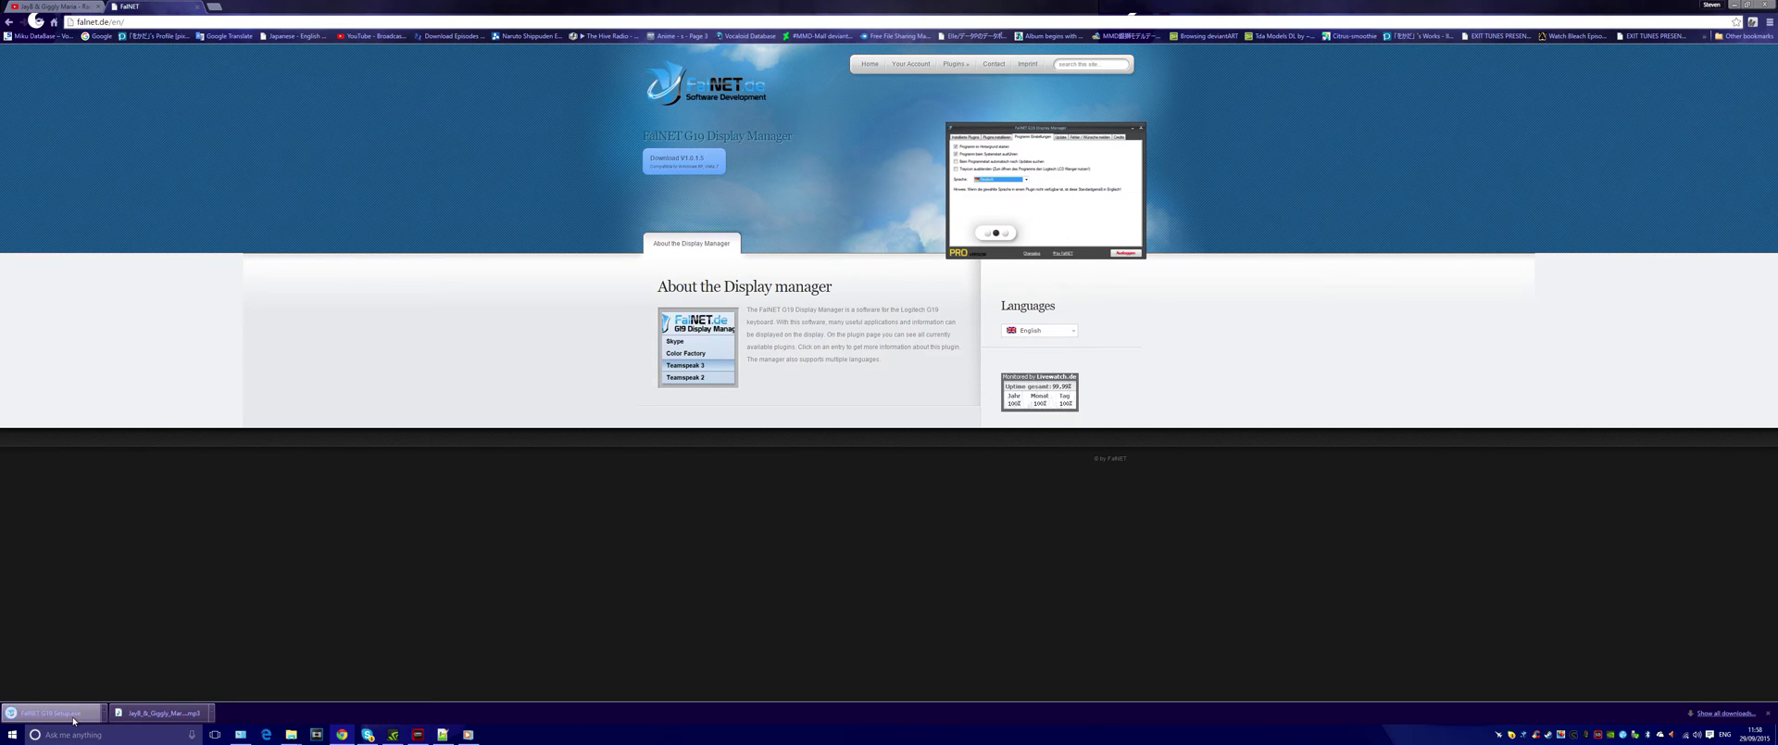
Step: Run FalNET G19 Setup.exe with English, the default install folder and default Start Menu folder
{"action": "left_click", "coordinate": [73, 718]}
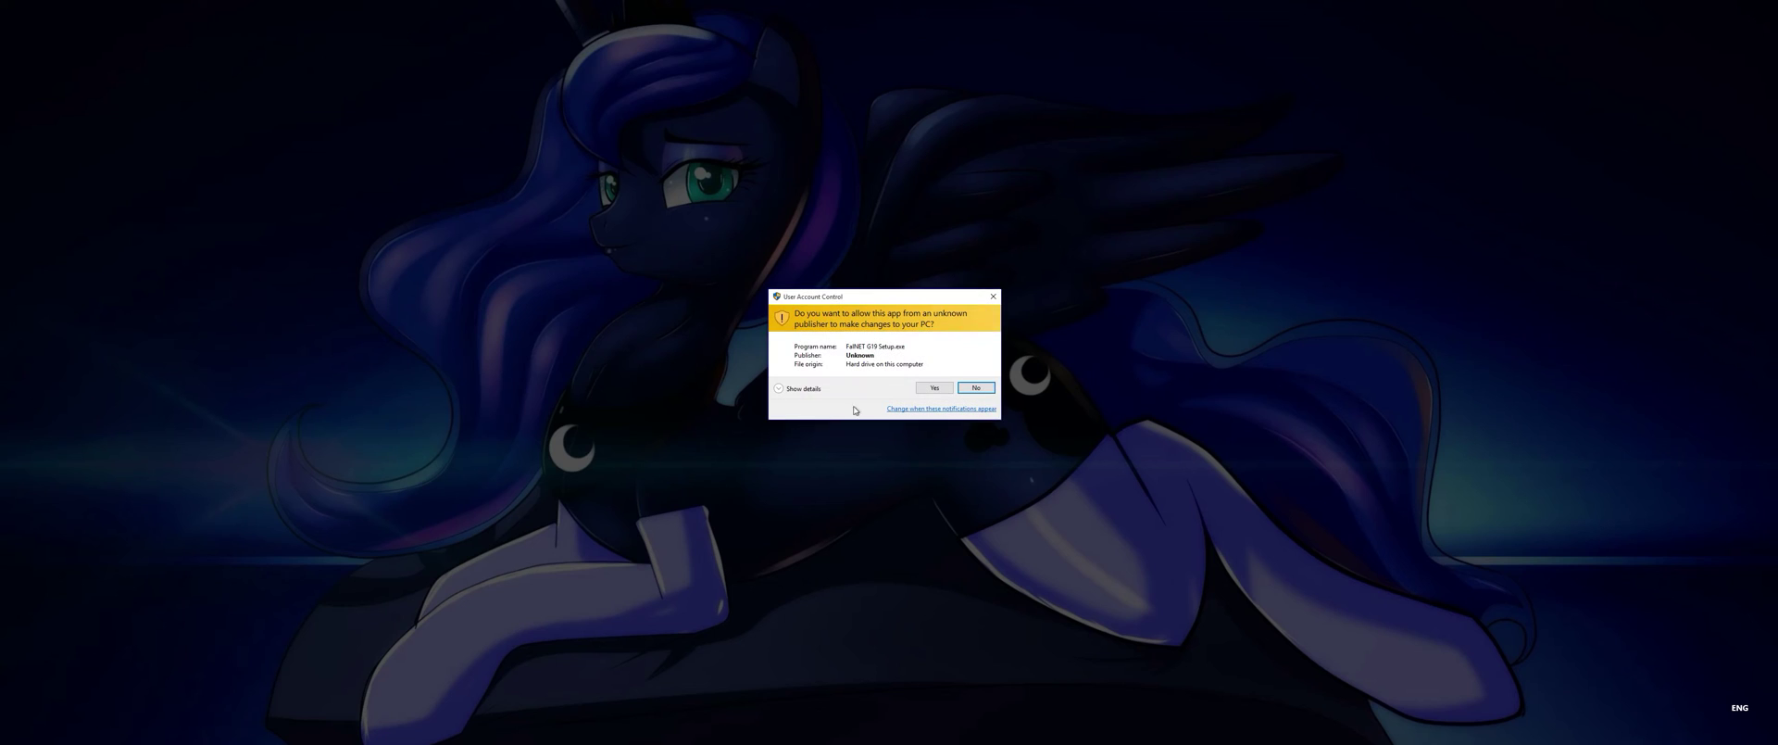
{"action": "left_click", "coordinate": [929, 388]}
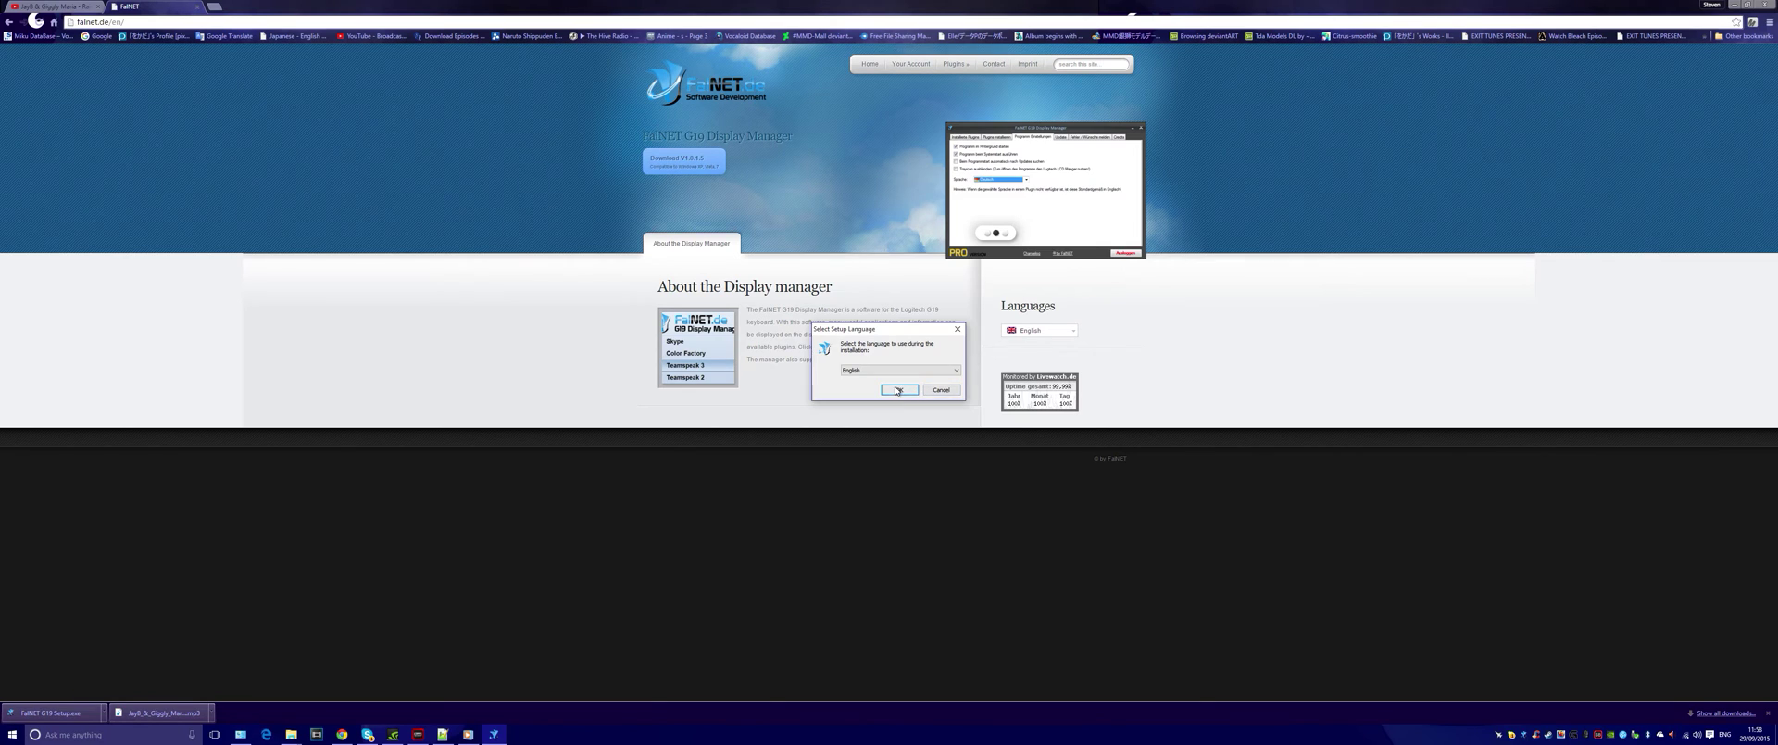
{"action": "left_click", "coordinate": [894, 387]}
{"action": "left_click", "coordinate": [947, 449]}
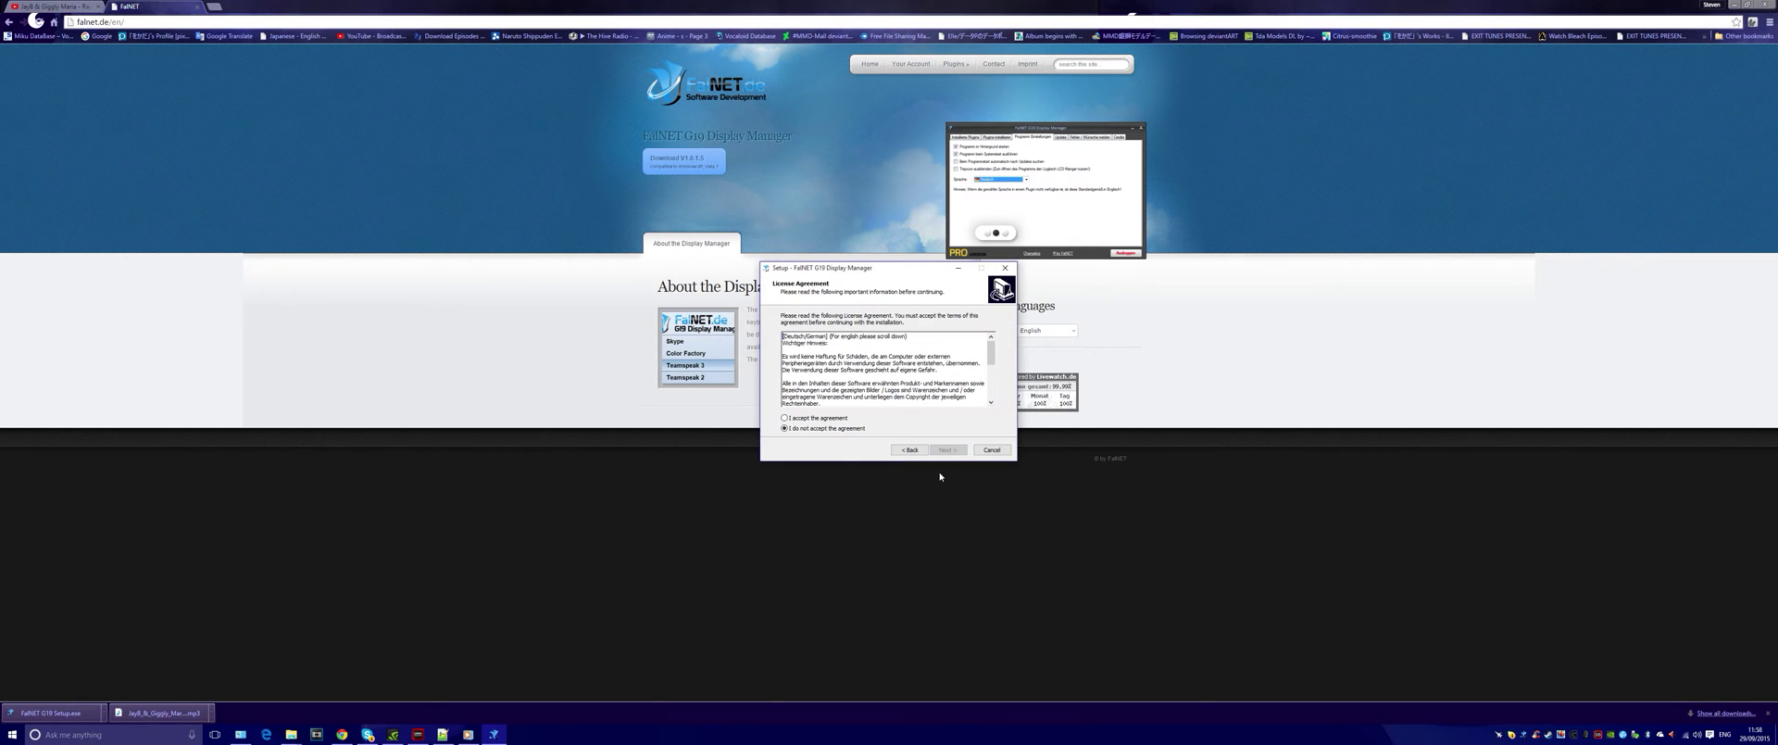
{"action": "left_click", "coordinate": [946, 450]}
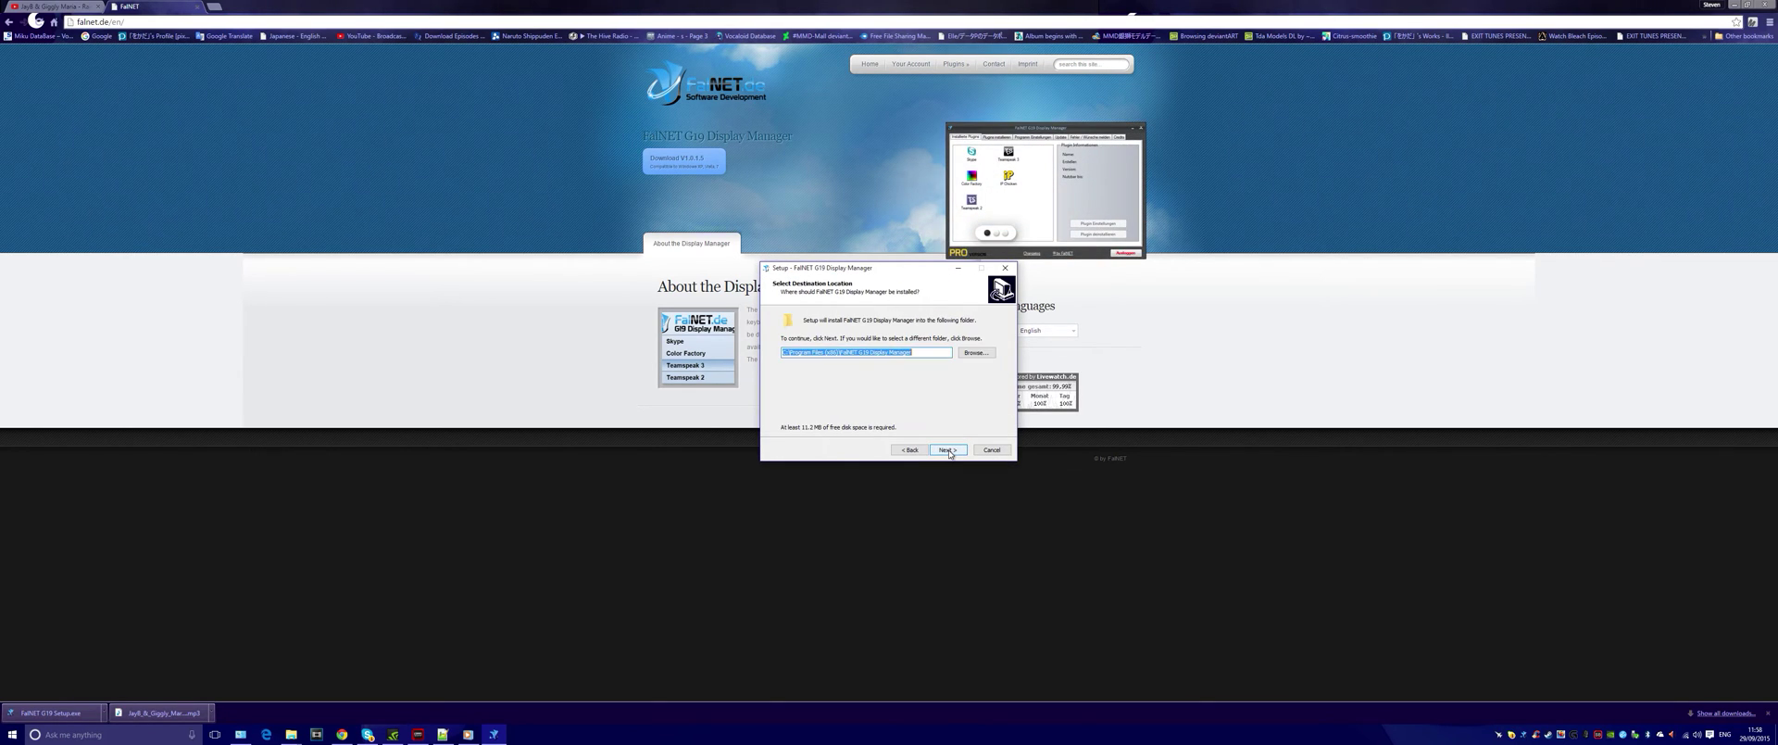
{"action": "left_click", "coordinate": [947, 450]}
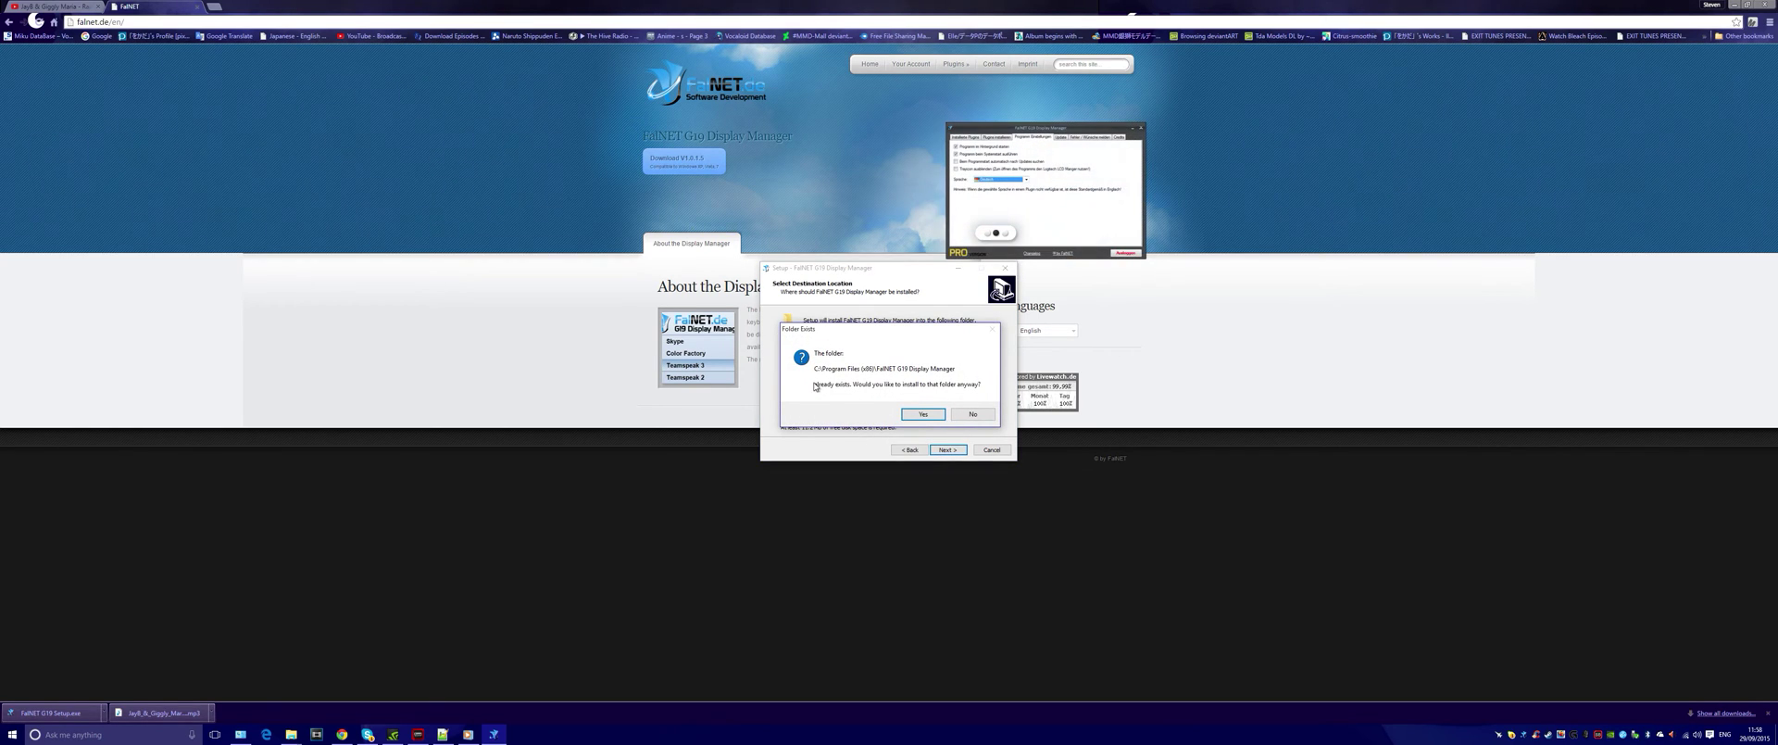
{"action": "left_click", "coordinate": [919, 409]}
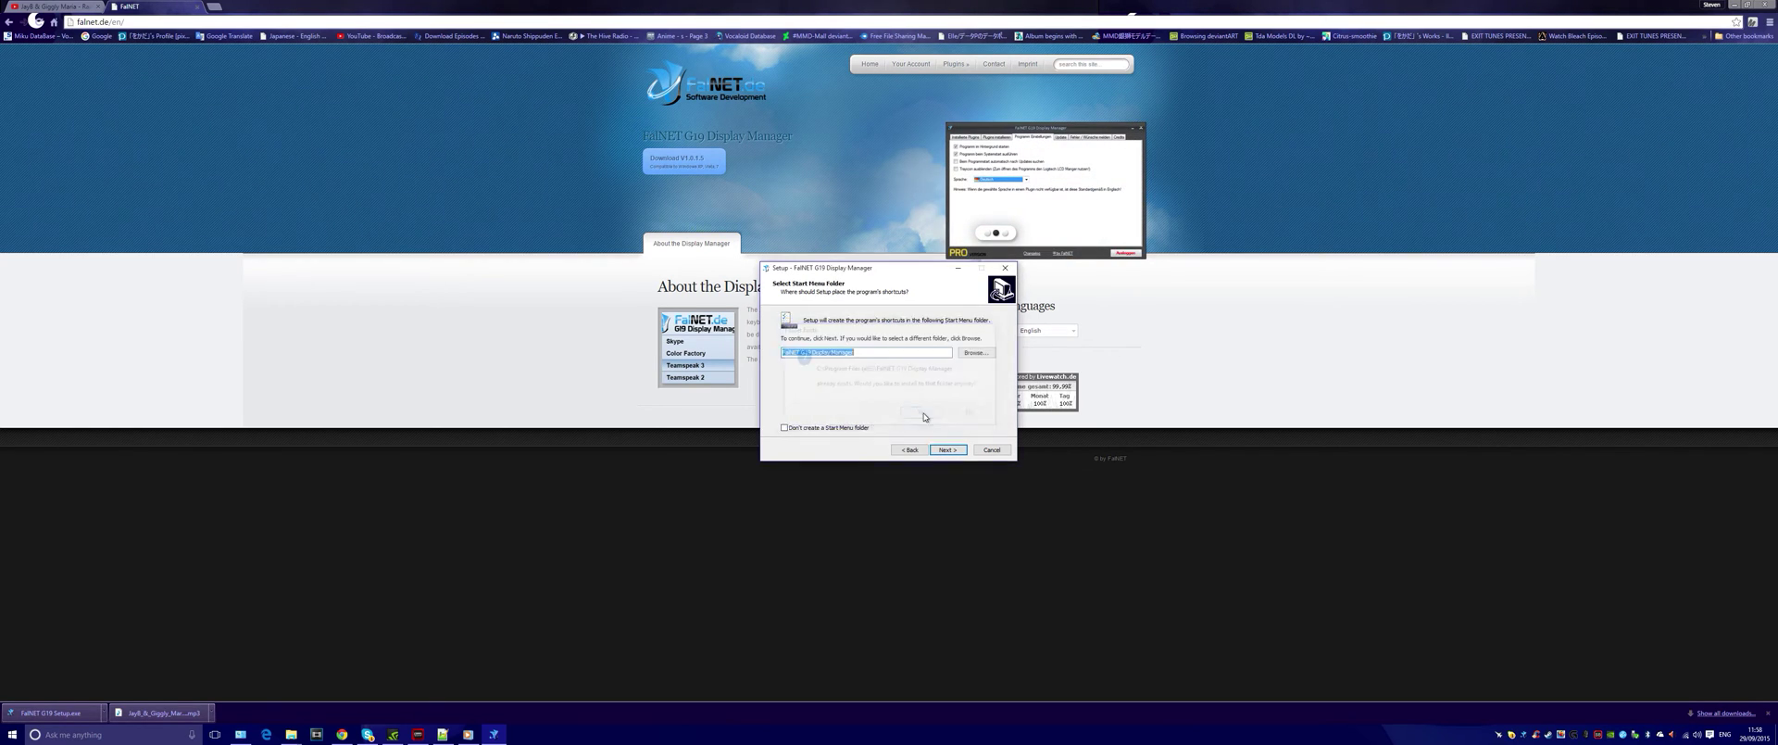
{"action": "left_click", "coordinate": [949, 450]}
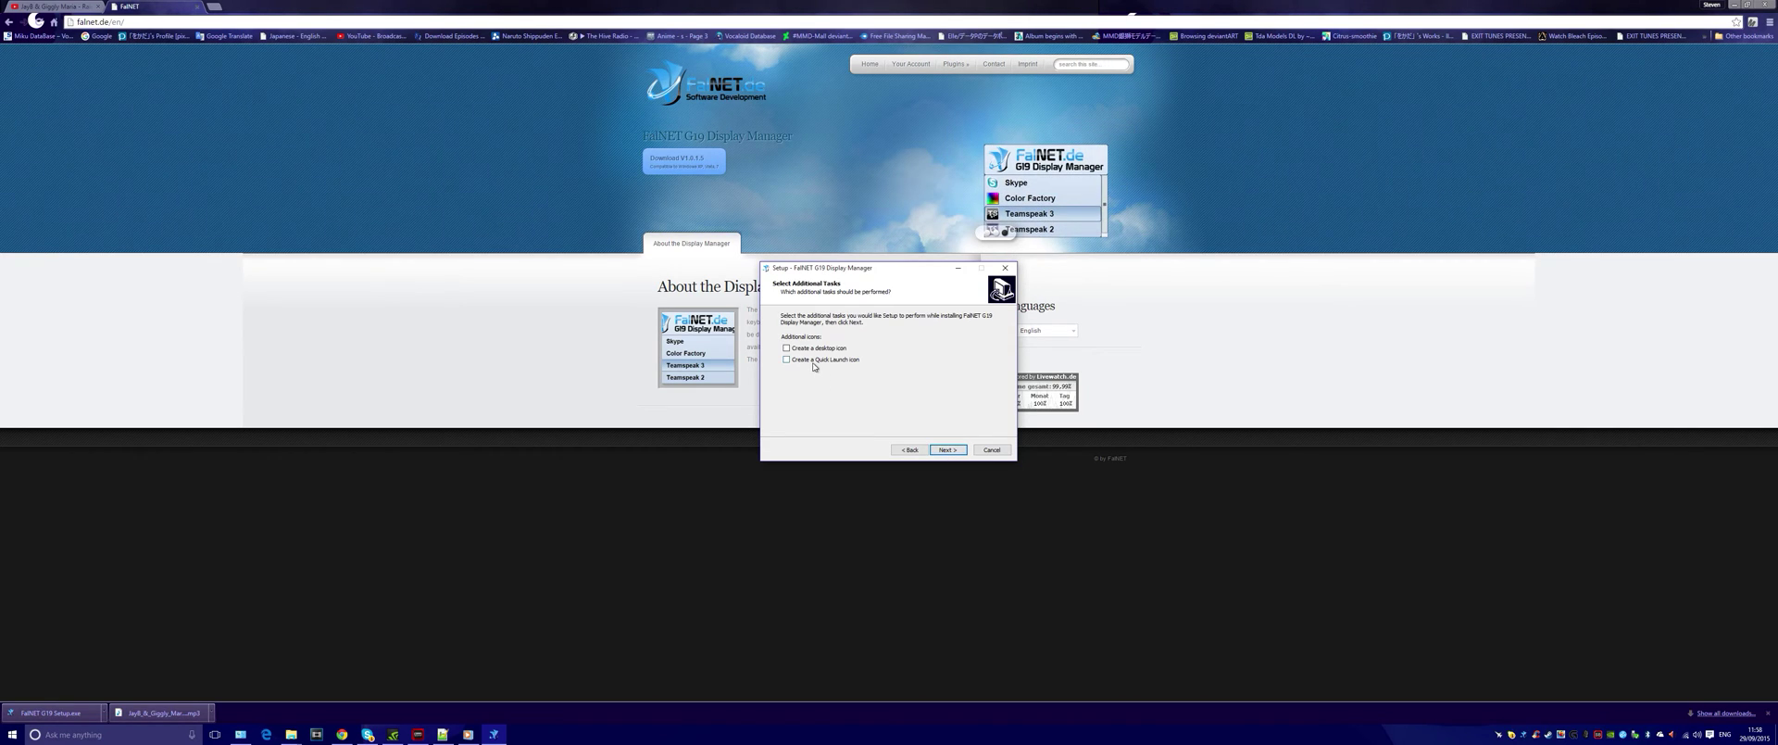
Step: Add a desktop icon, install, retry past the locked file, and finish setup
{"action": "left_click", "coordinate": [786, 348]}
{"action": "left_click", "coordinate": [936, 448]}
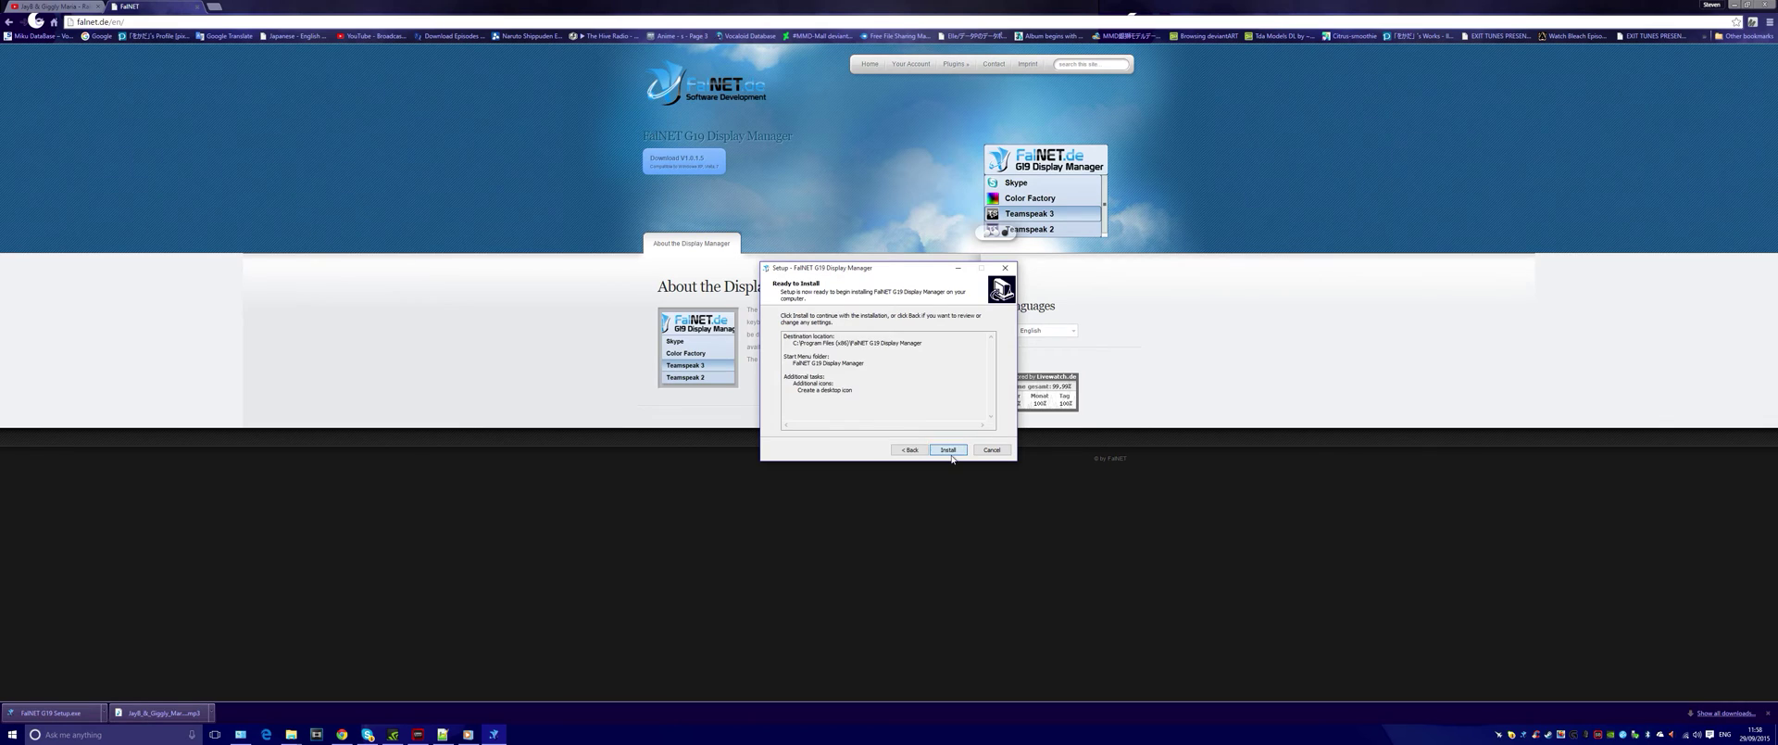
{"action": "left_click", "coordinate": [948, 453]}
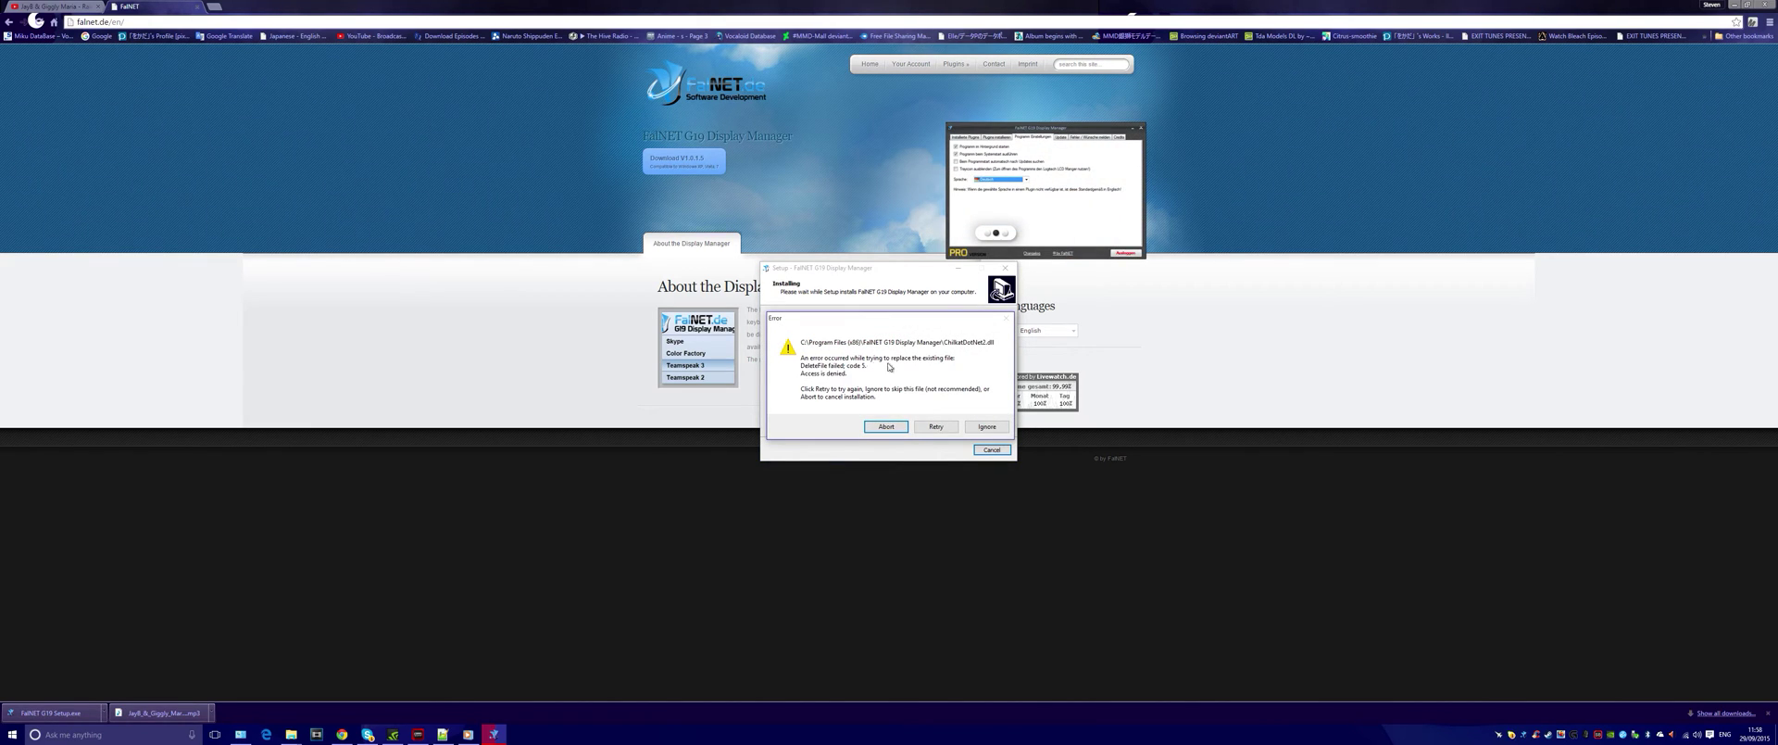
{"action": "left_click", "coordinate": [930, 428]}
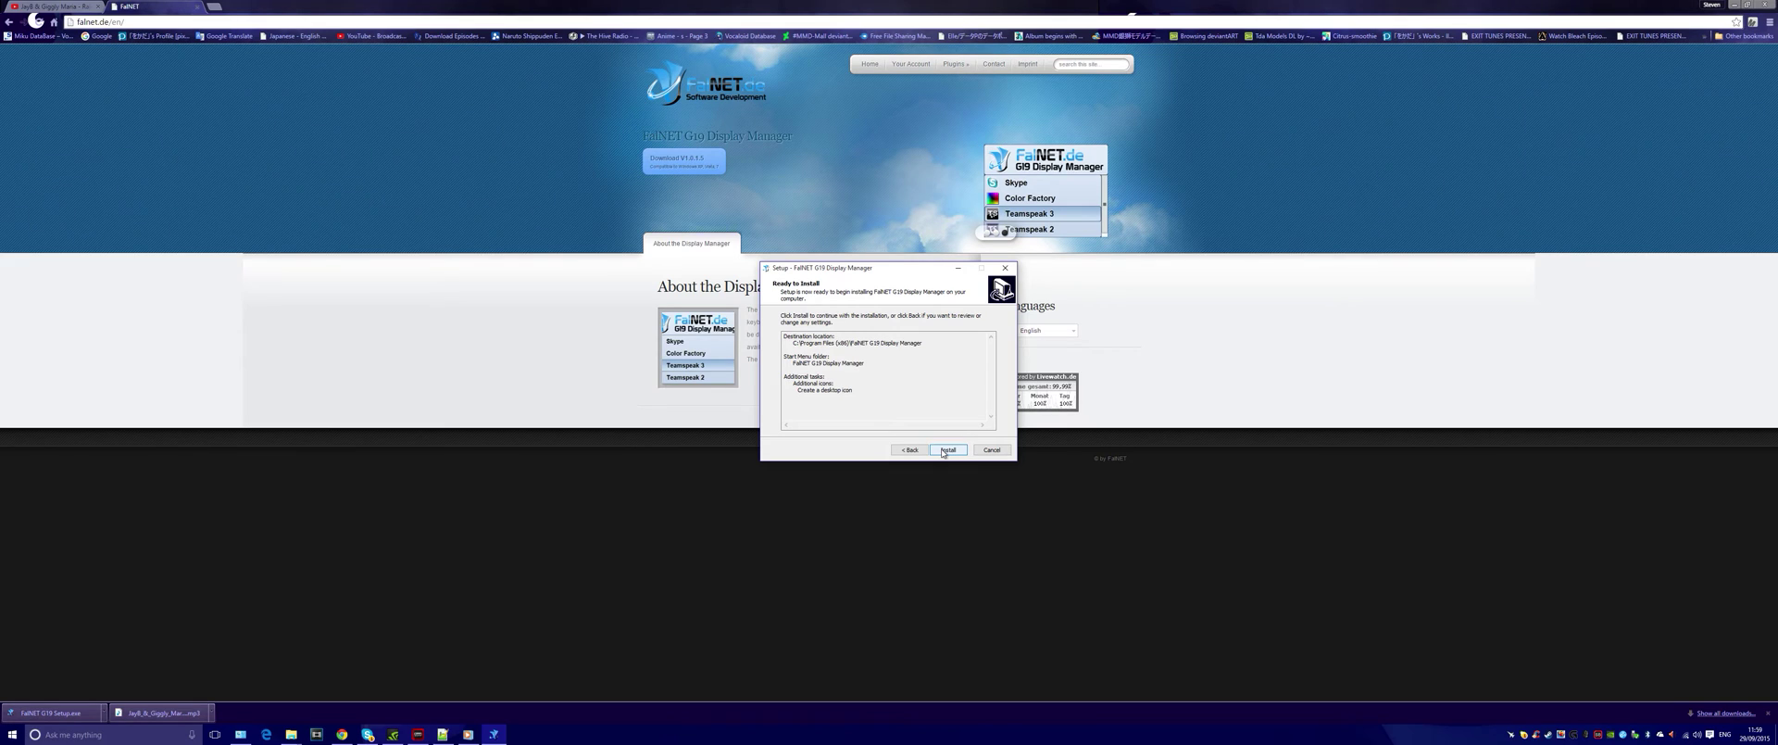
{"action": "left_click", "coordinate": [943, 450]}
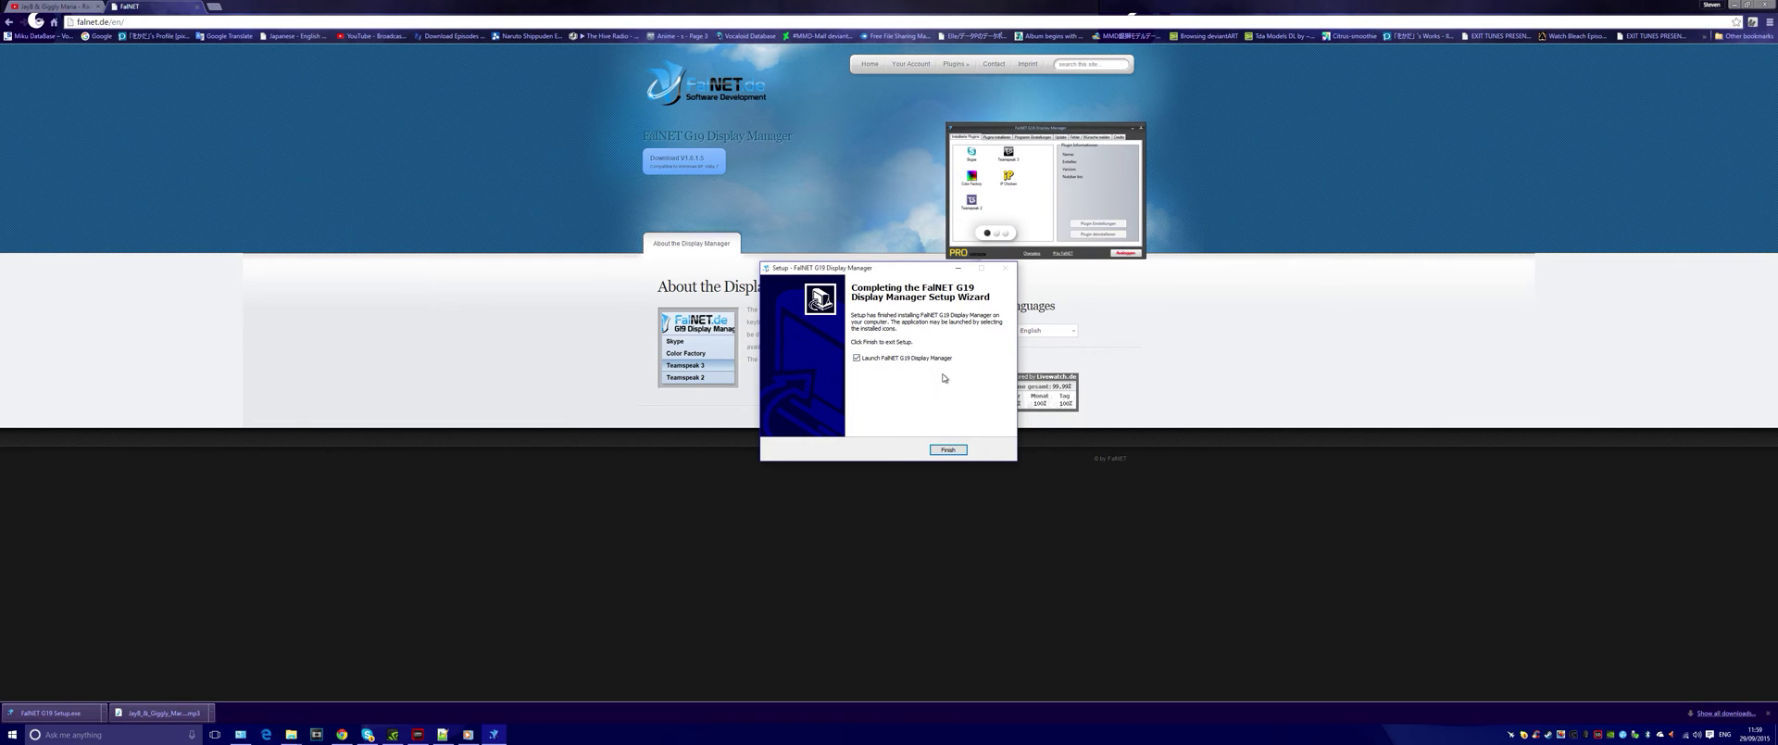
{"action": "left_click", "coordinate": [946, 450]}
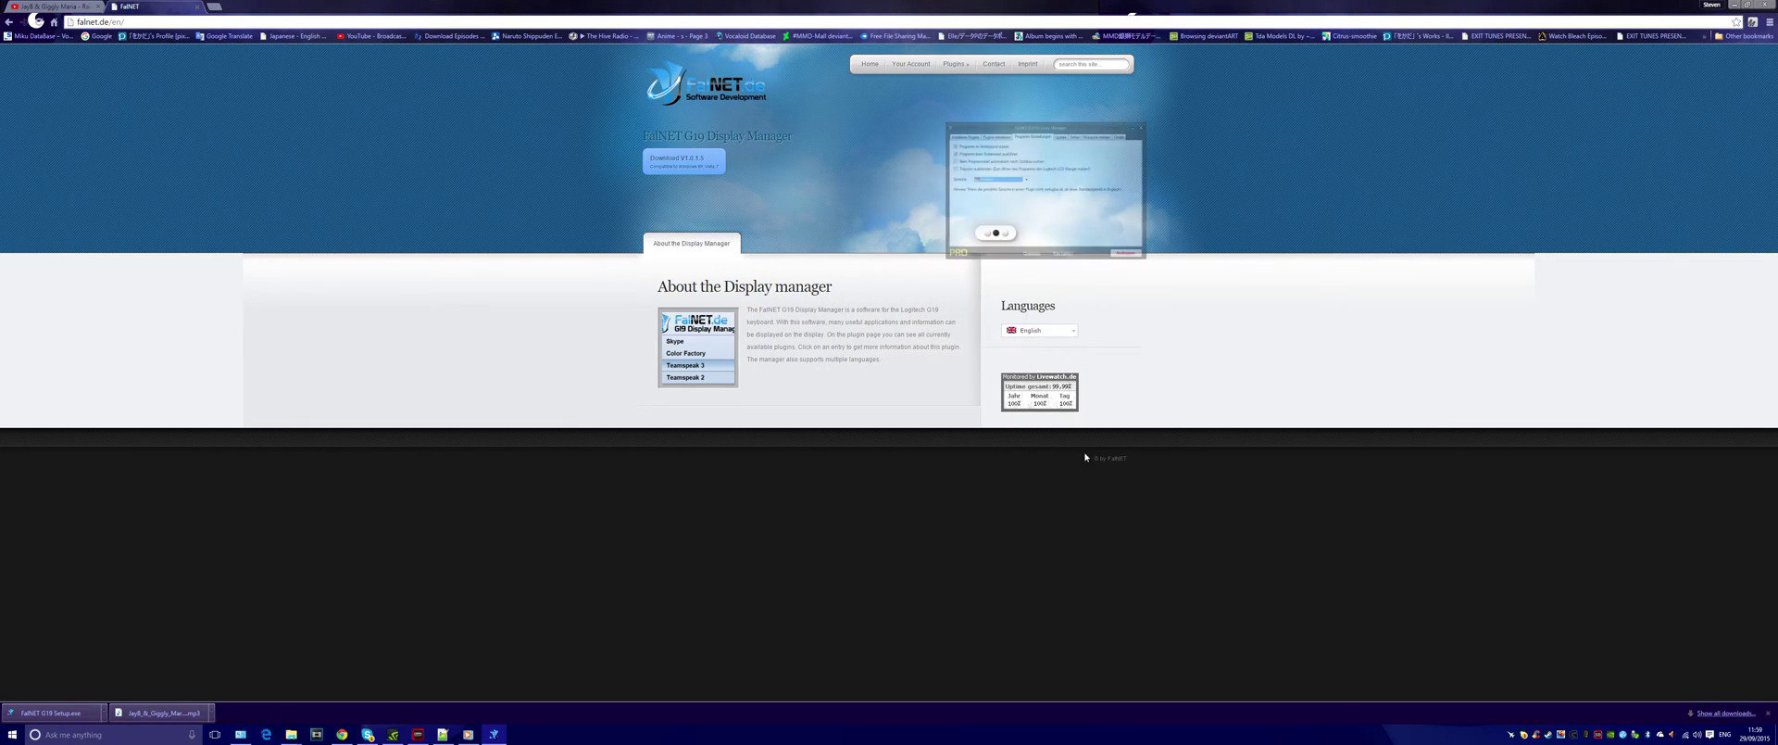
Step: Close Chrome, locate the FalNET G19 Display Manager folder in C:\Program Files (x86), then close Explorer
{"action": "left_click", "coordinate": [1734, 5]}
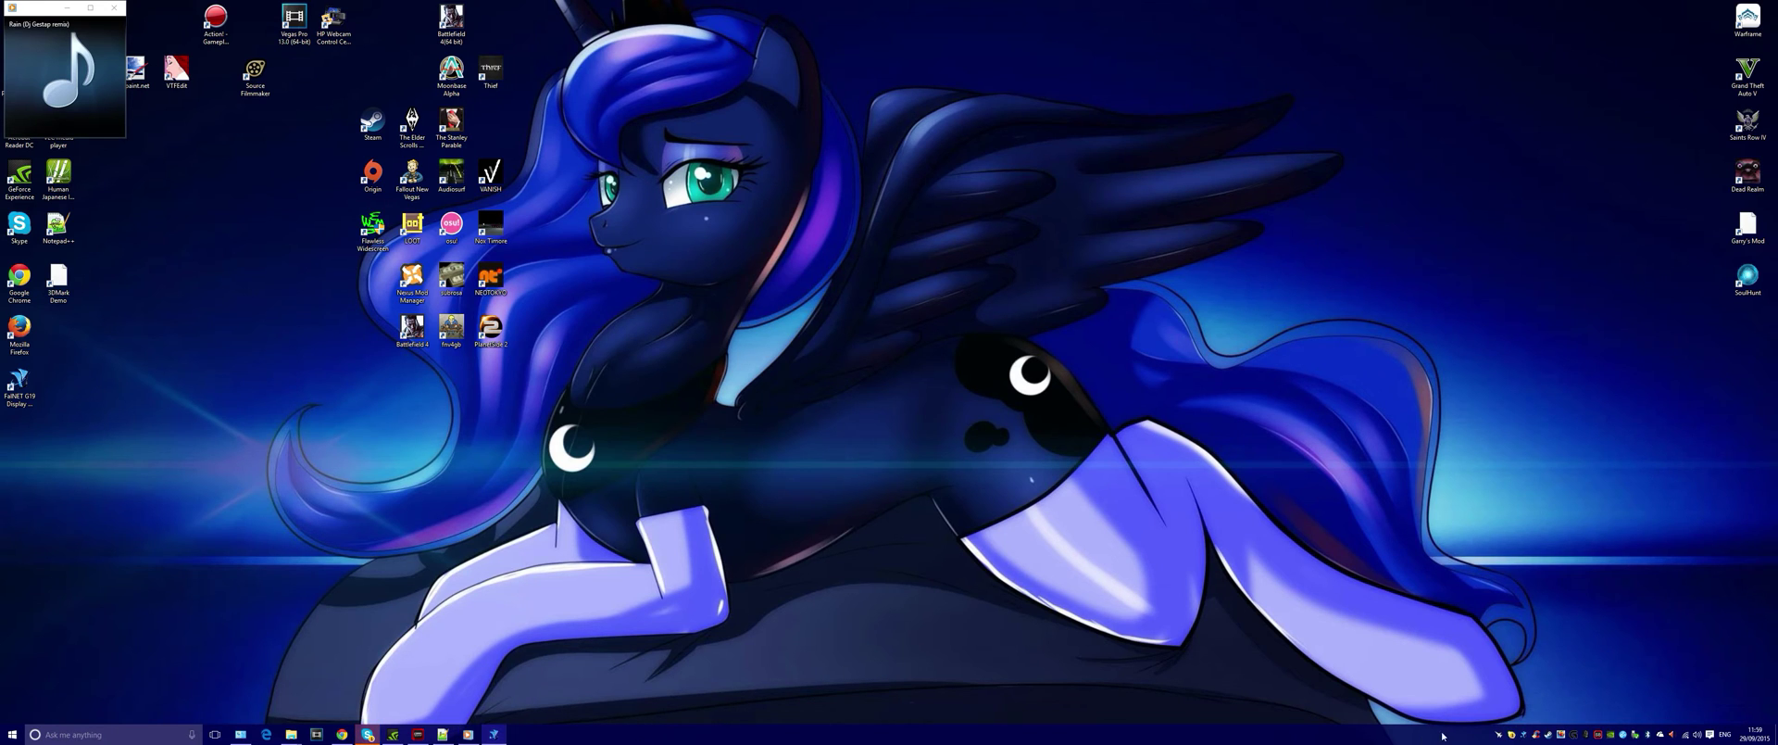
{"action": "left_click", "coordinate": [1525, 736]}
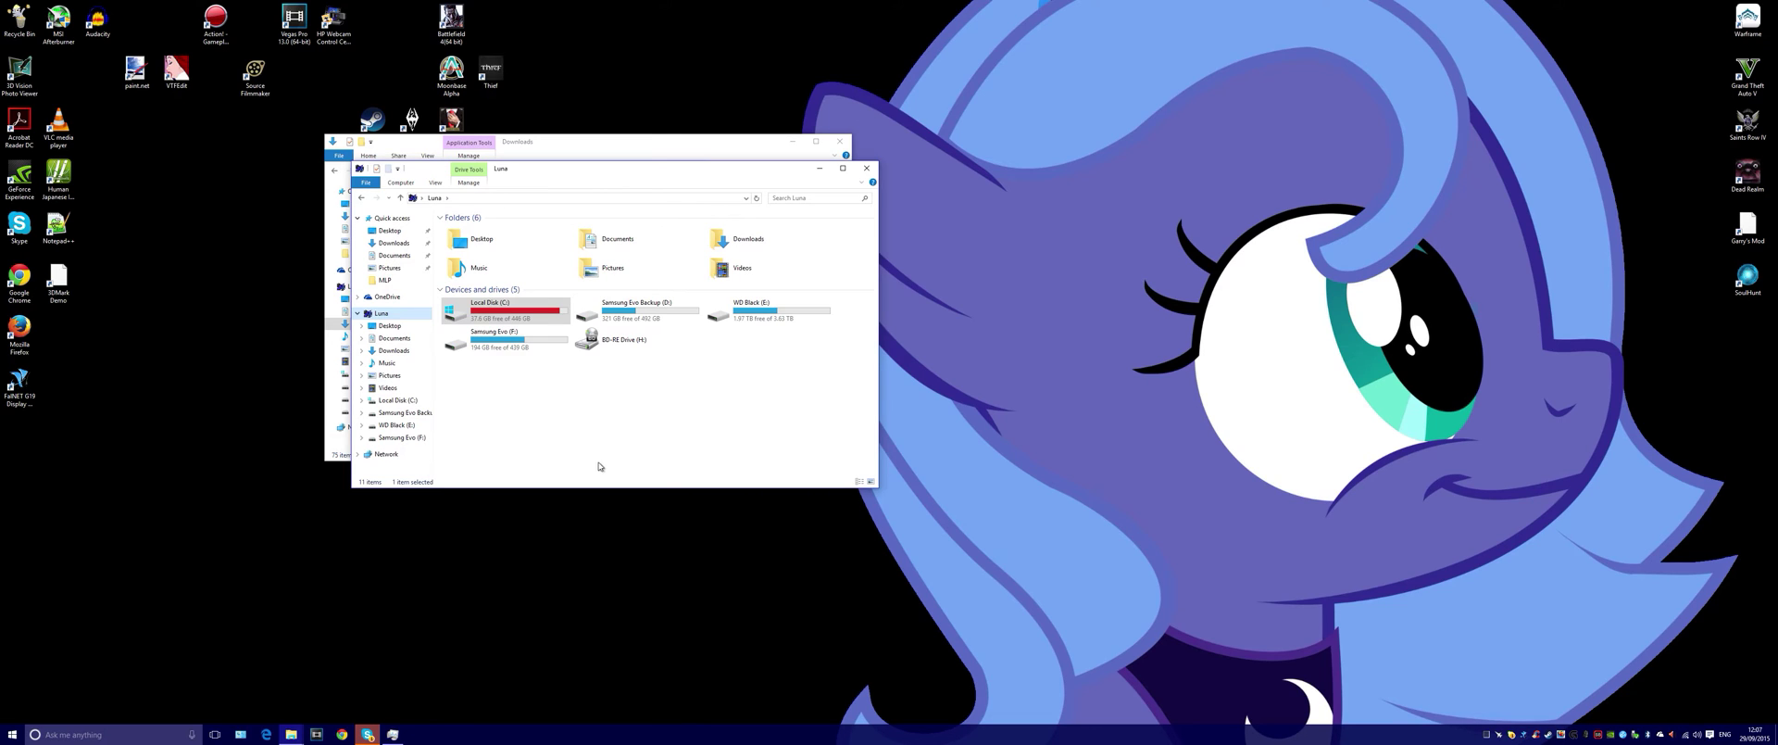
{"action": "double_click", "coordinate": [499, 304]}
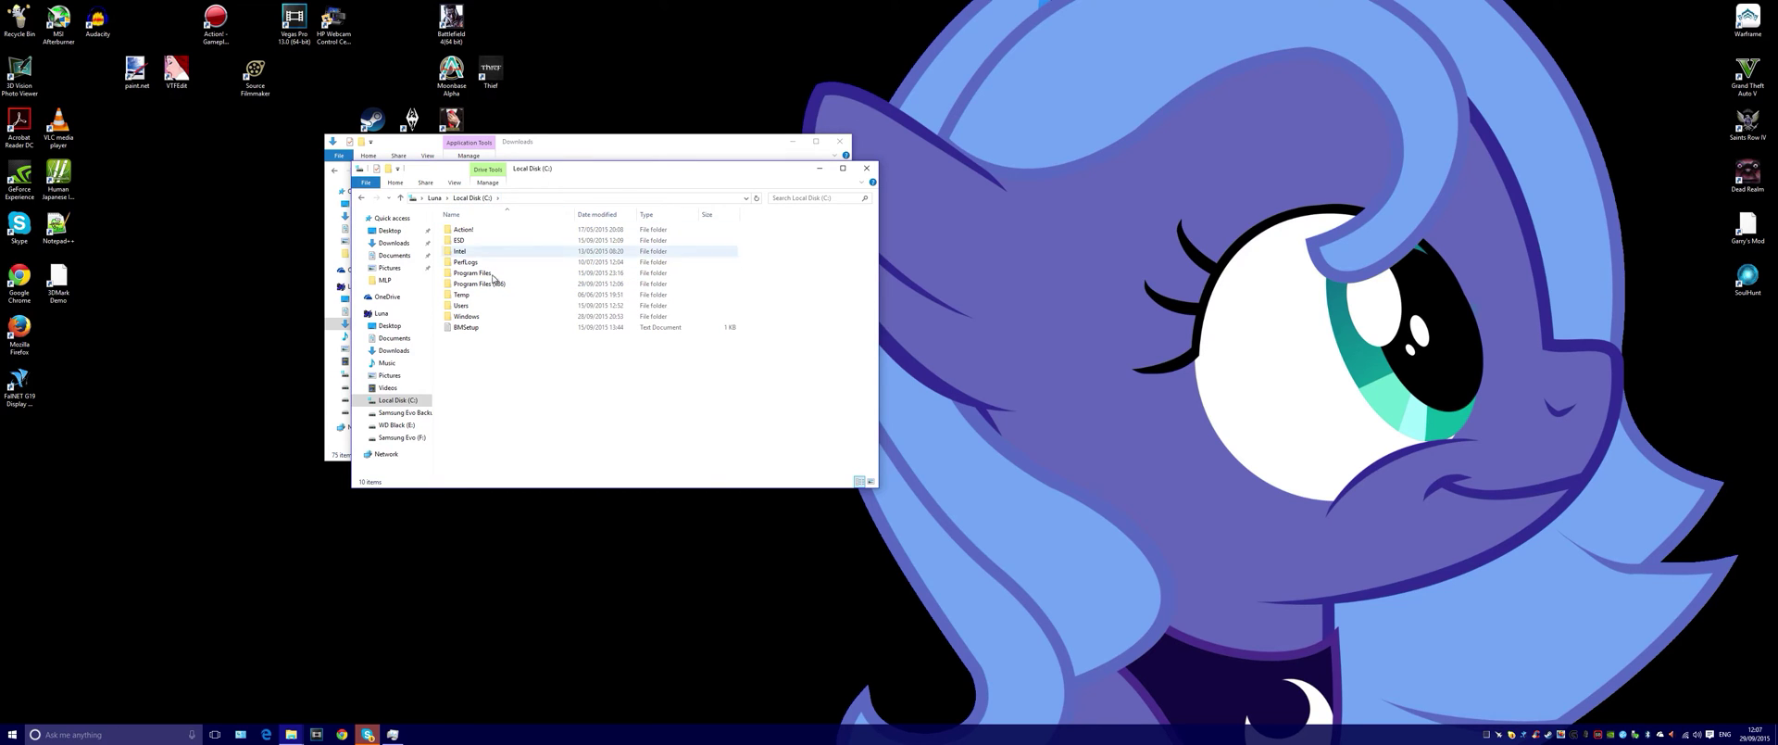
{"action": "mouse_move", "coordinate": [482, 288]}
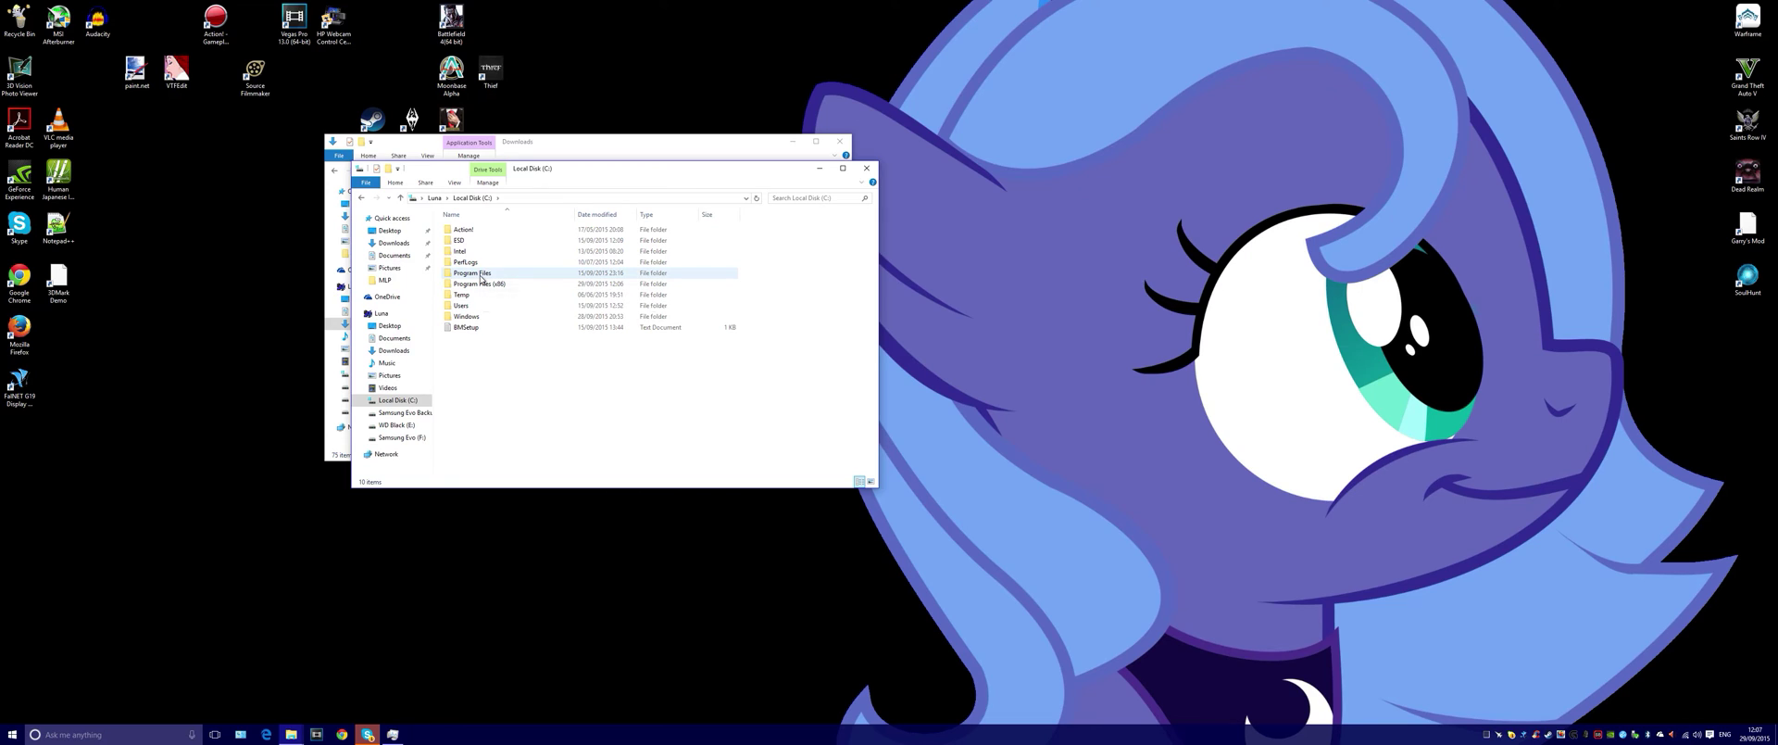
{"action": "double_click", "coordinate": [483, 284]}
{"action": "left_click", "coordinate": [486, 306]}
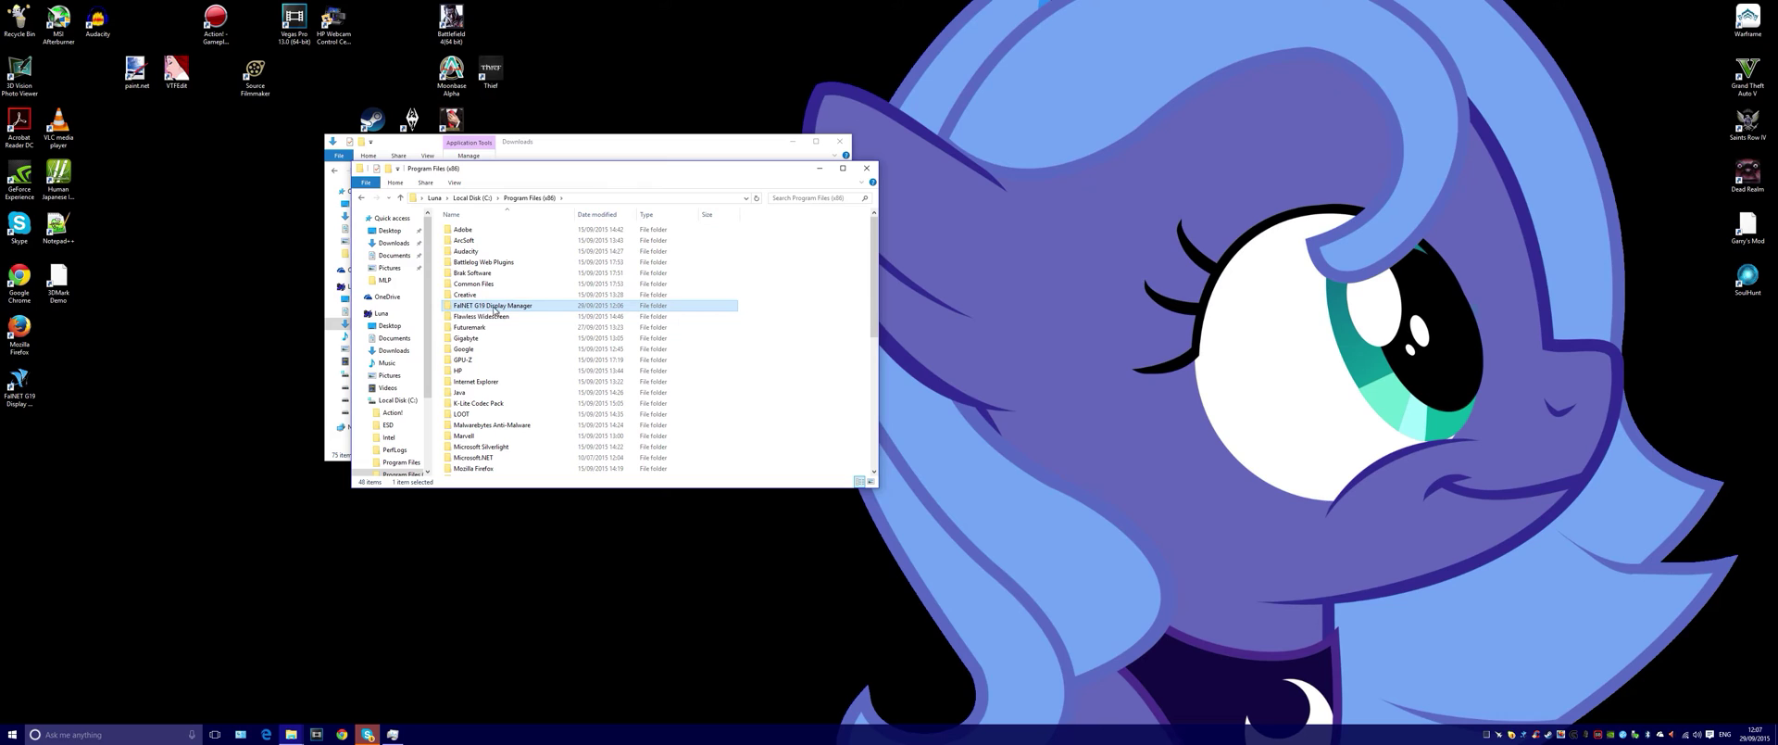
{"action": "mouse_move", "coordinate": [473, 312]}
{"action": "left_click", "coordinate": [866, 168]}
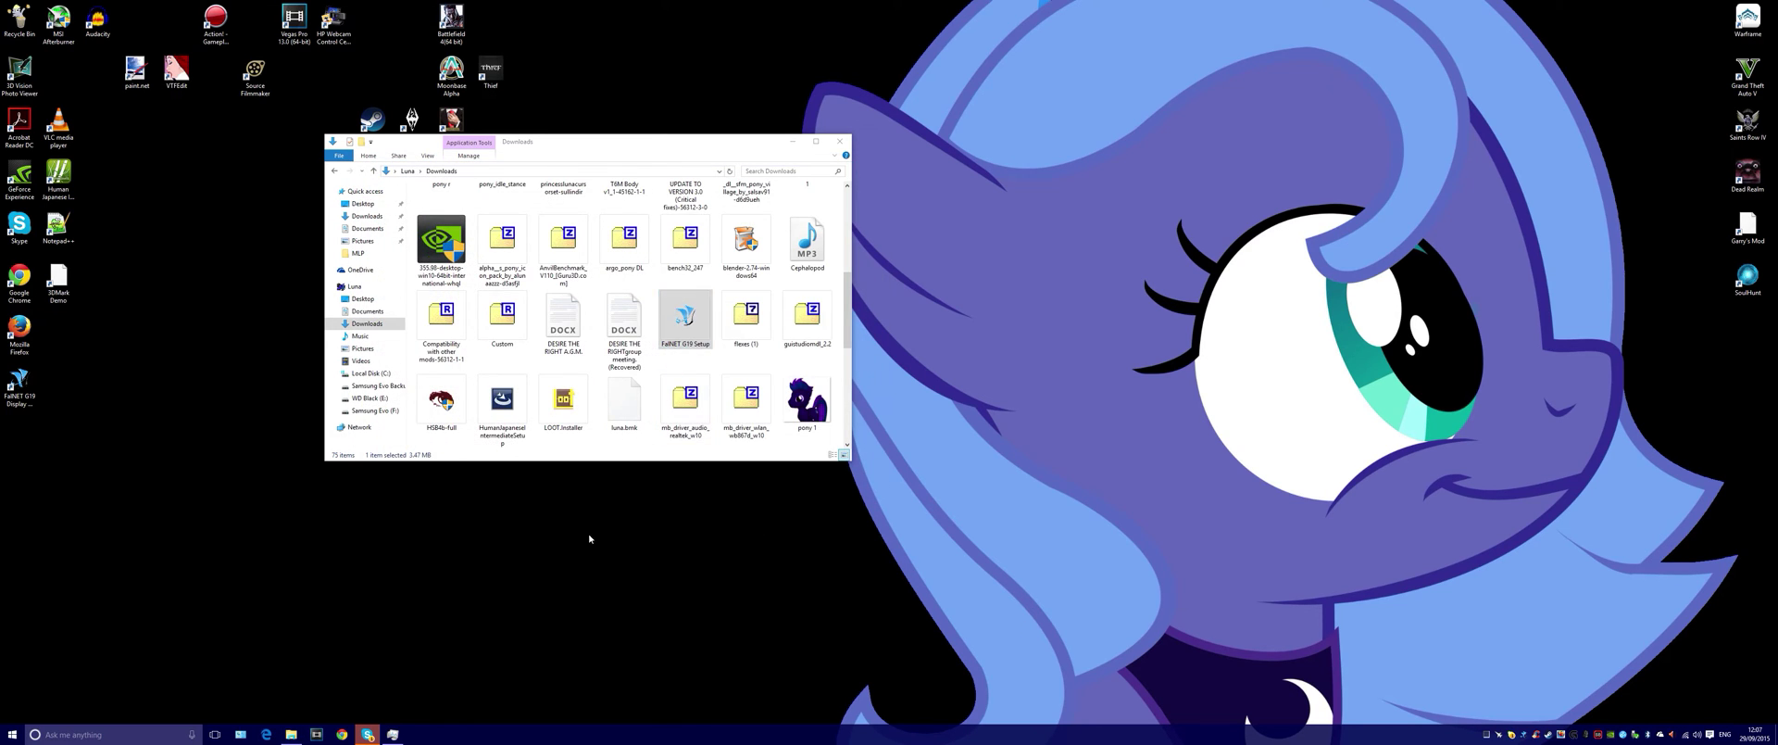
{"action": "left_click", "coordinate": [394, 734]}
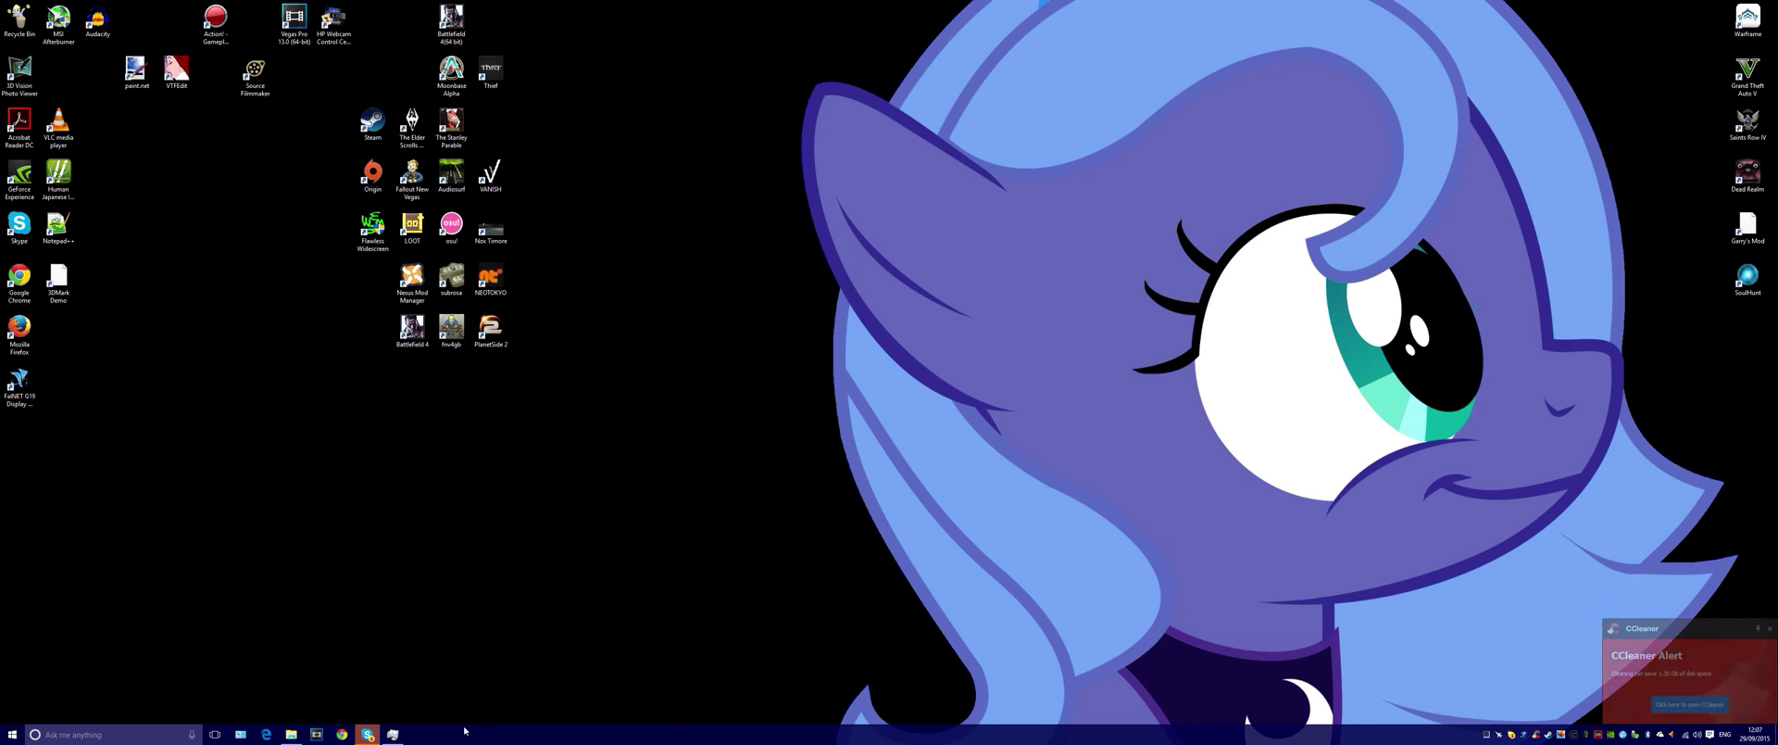
Step: Check Task Manager, dismiss the CCleaner alert, then open FalNET G19 Display Manager from the tray
{"action": "left_click", "coordinate": [394, 735]}
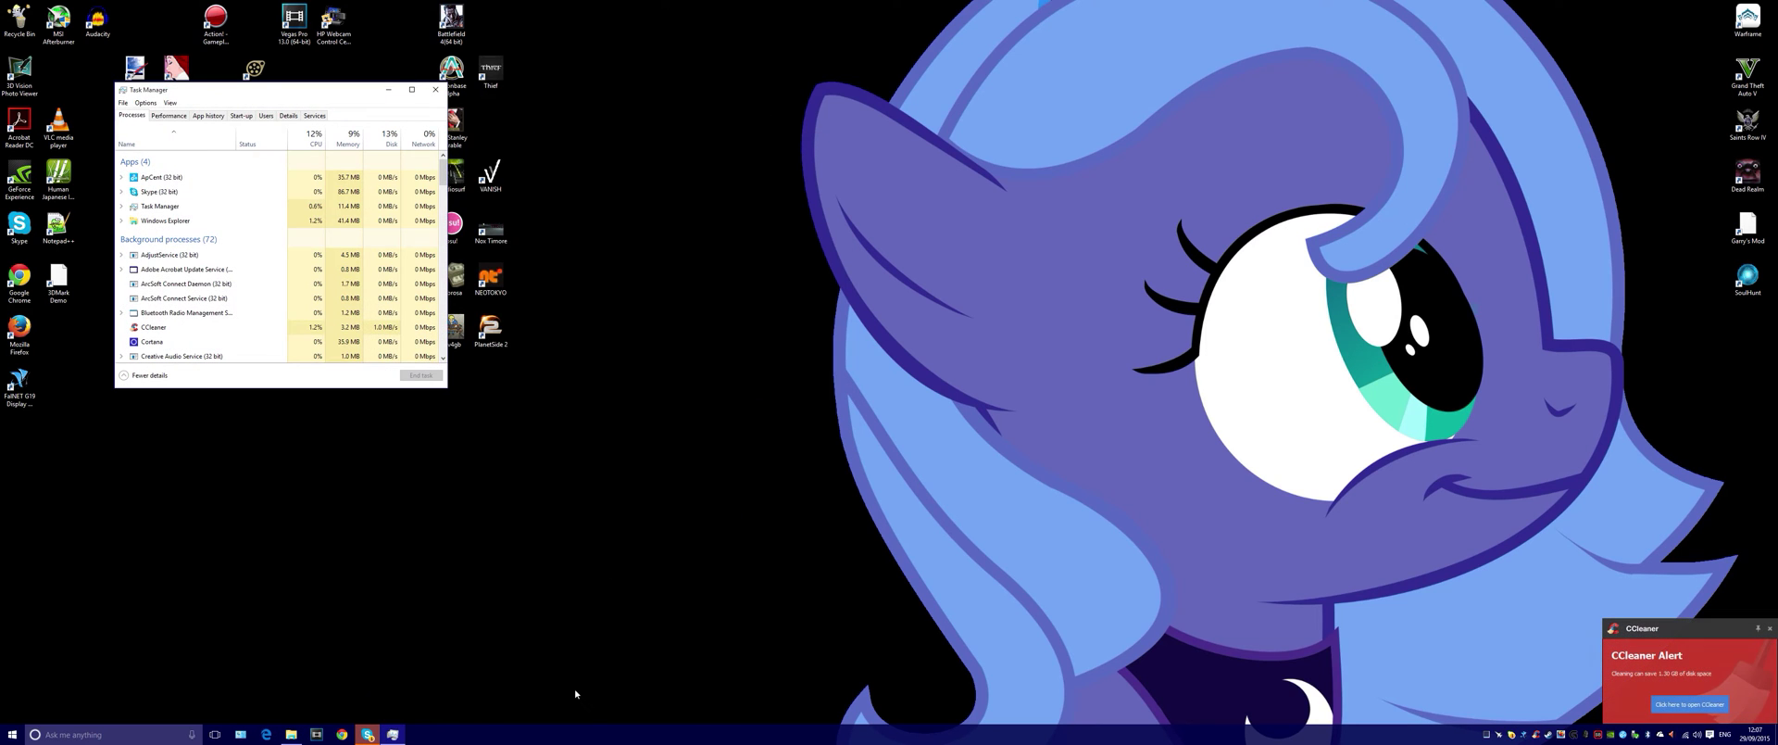
{"action": "left_click", "coordinate": [1770, 629]}
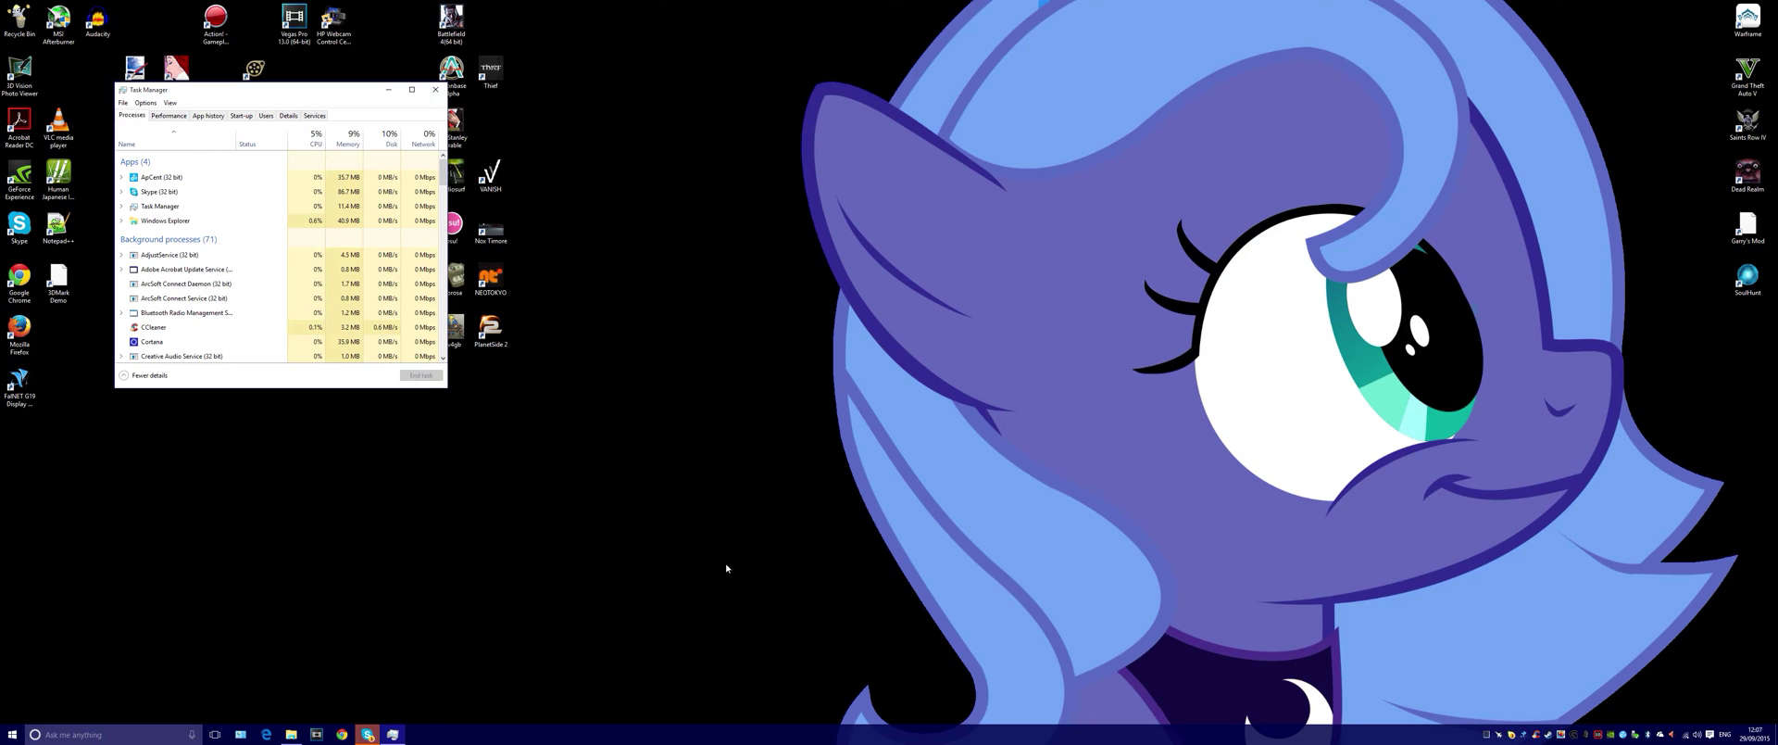
{"action": "left_click", "coordinate": [394, 735]}
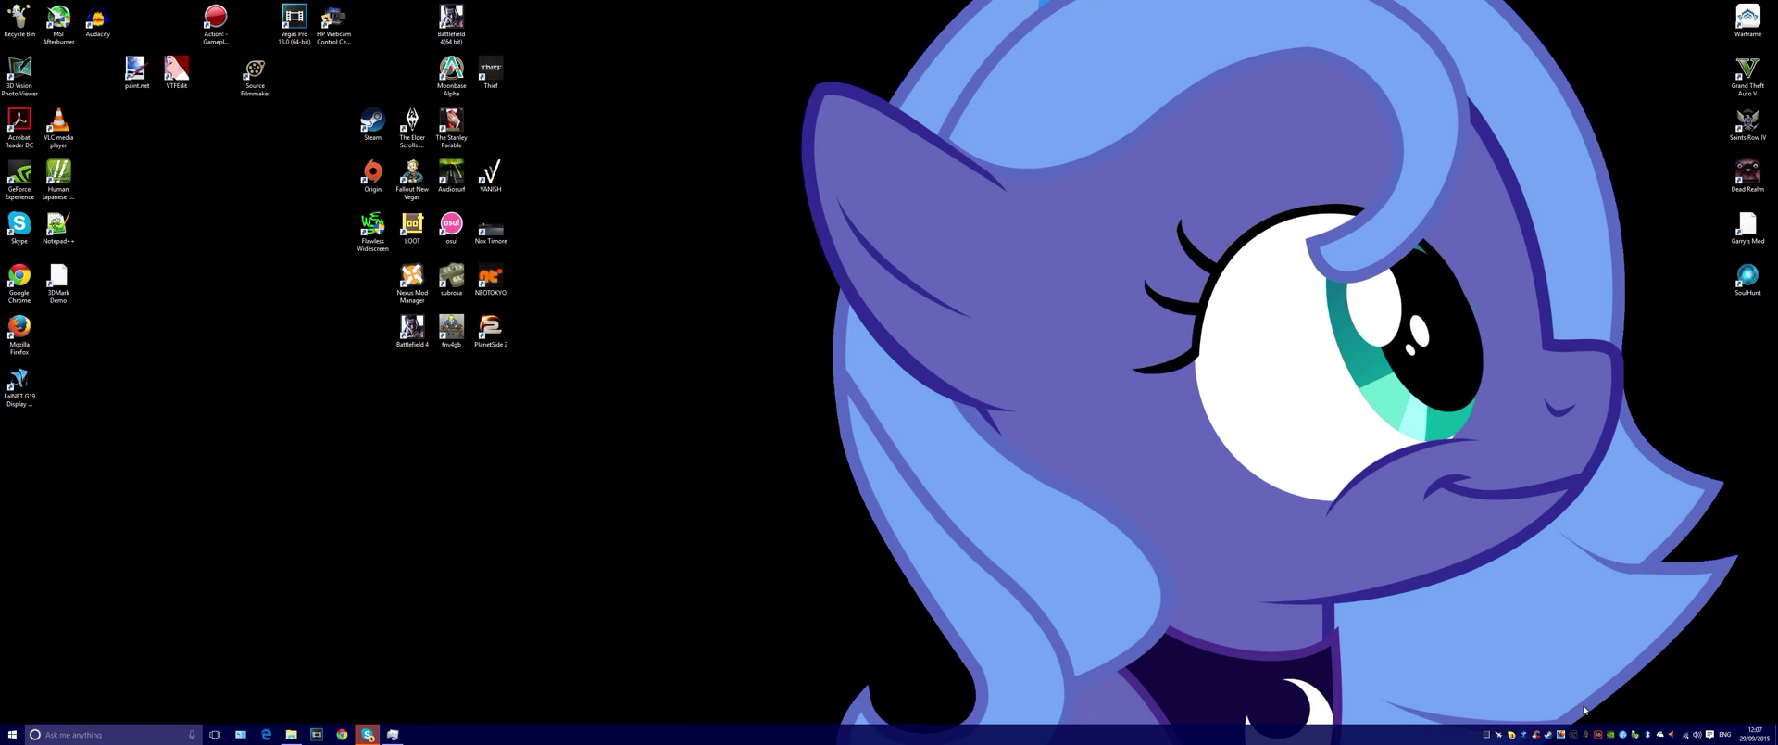
{"action": "double_click", "coordinate": [1524, 734]}
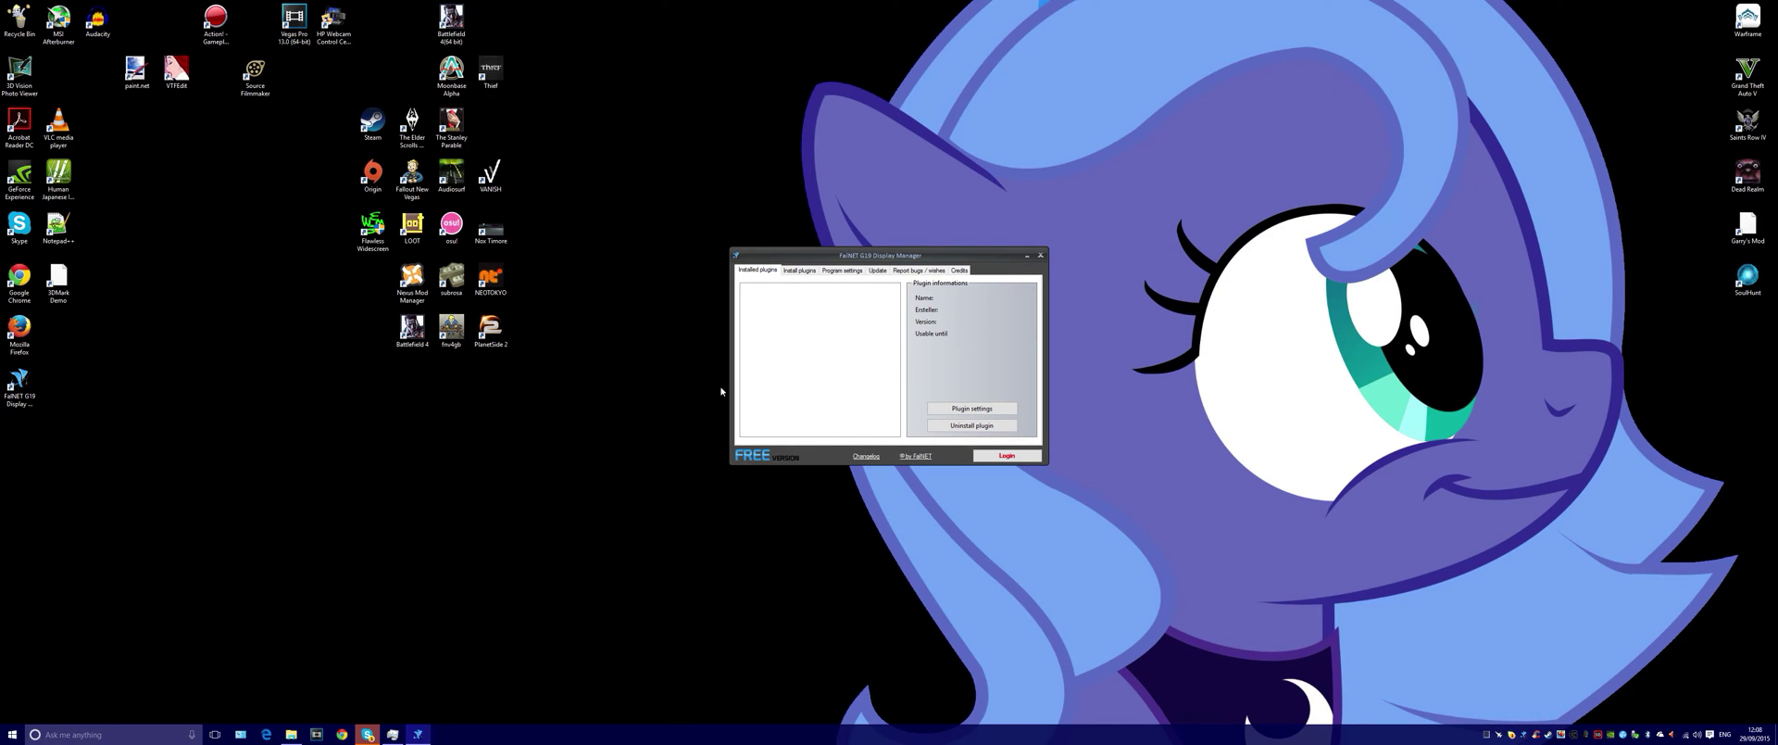
Step: Browse the available plugins, re-sort the list, and start installing the Skype plugin
{"action": "left_click", "coordinate": [799, 270]}
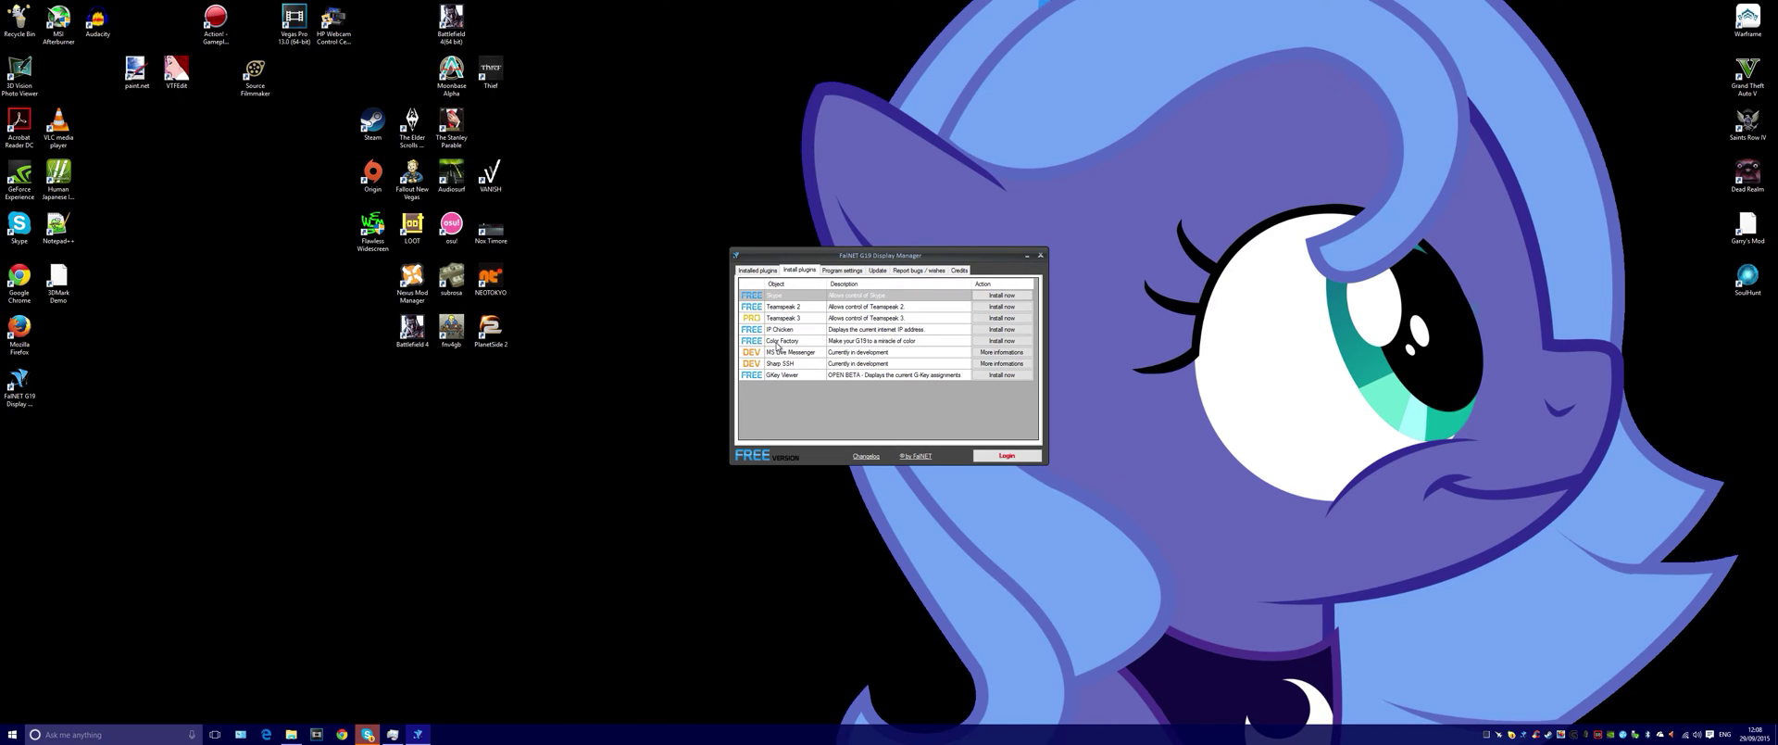
{"action": "left_click", "coordinate": [777, 341]}
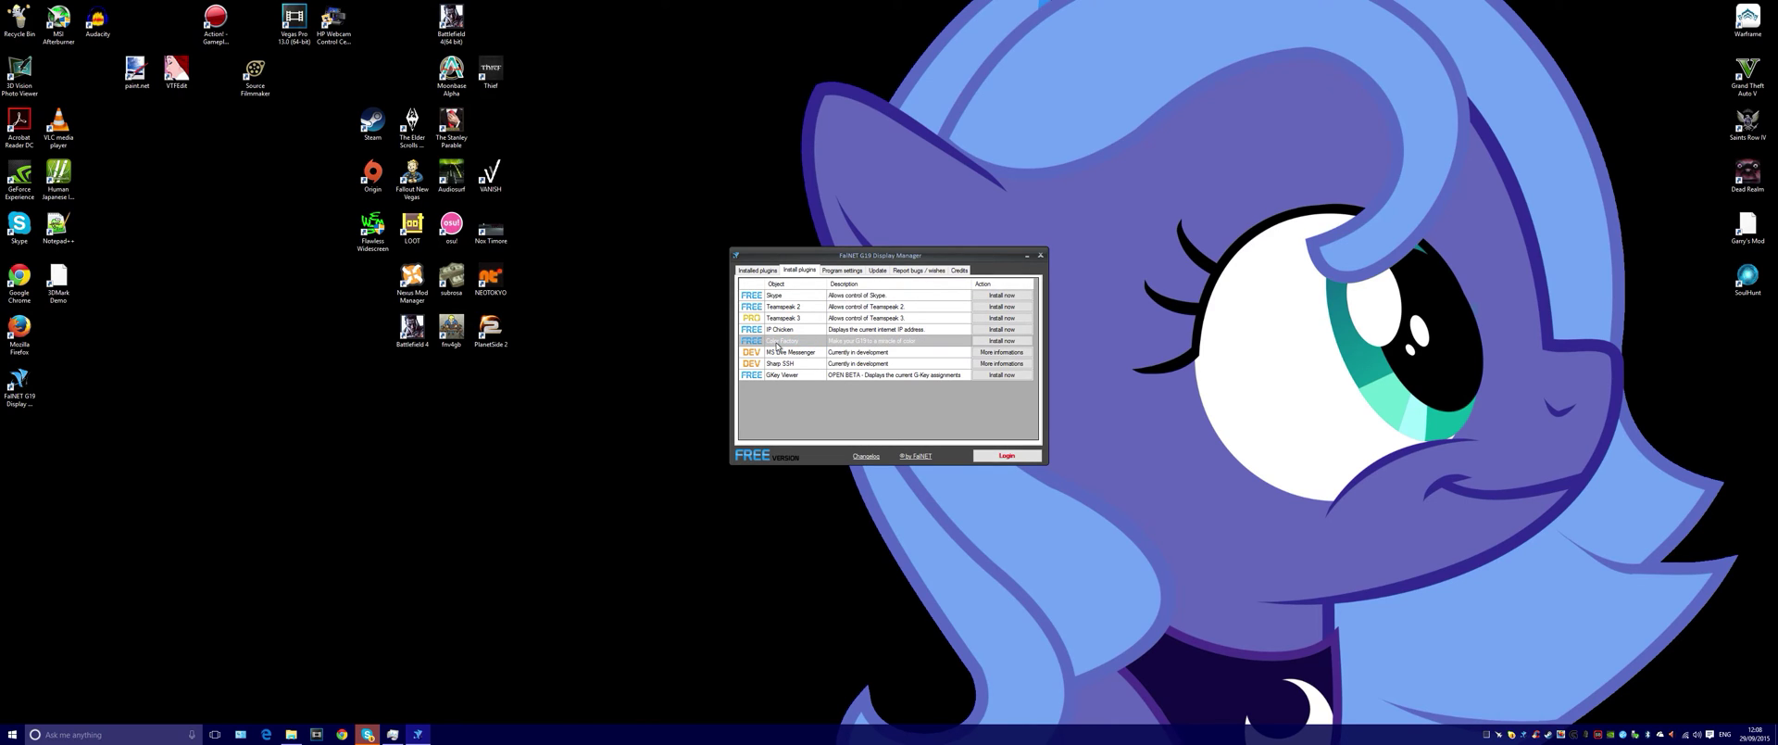
{"action": "left_click", "coordinate": [778, 284]}
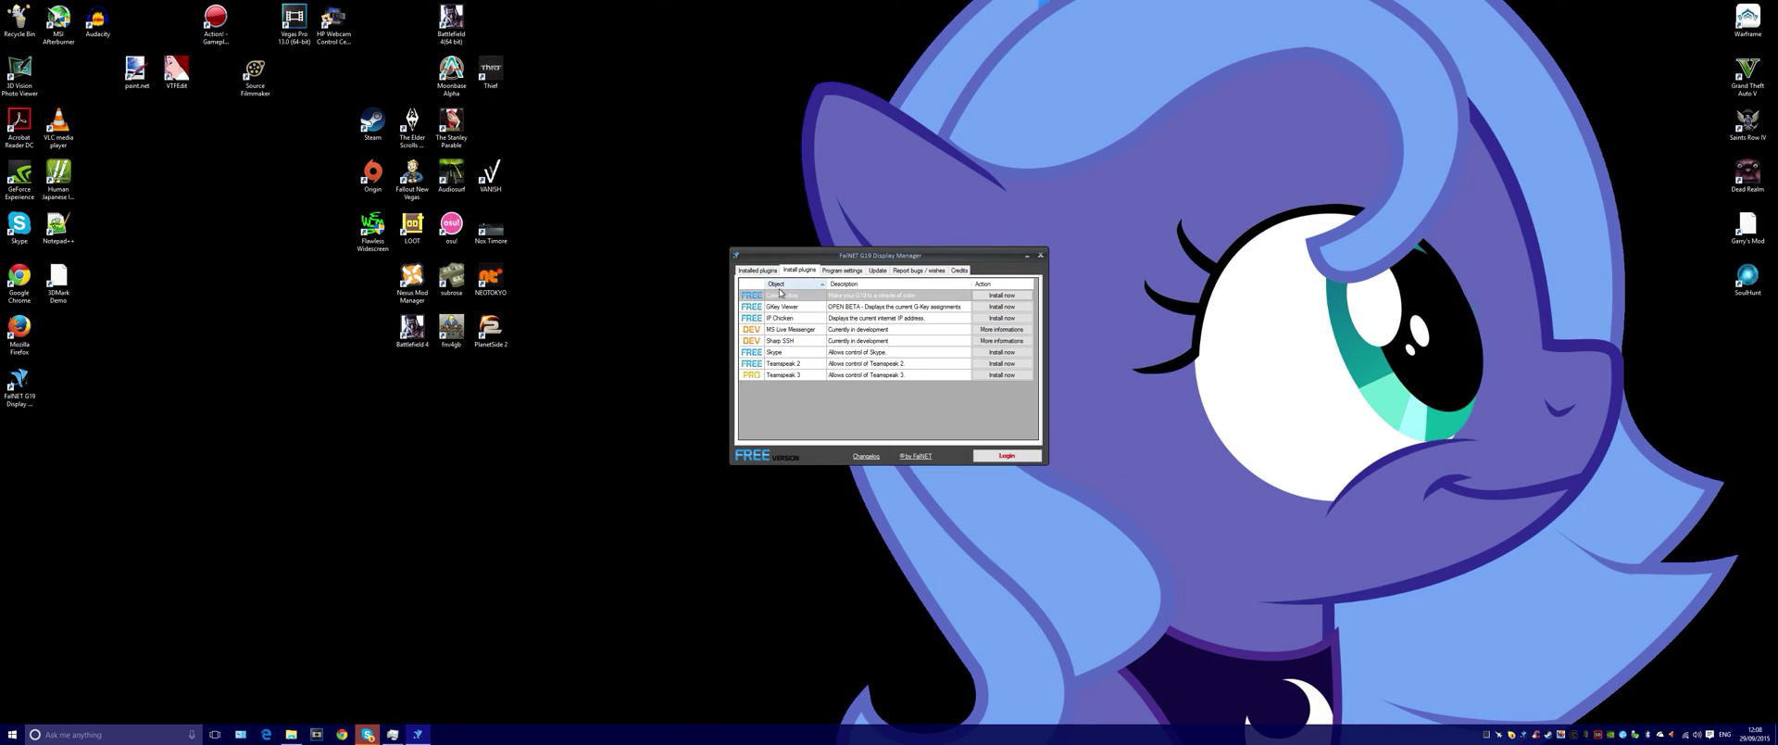
{"action": "left_click", "coordinate": [778, 283]}
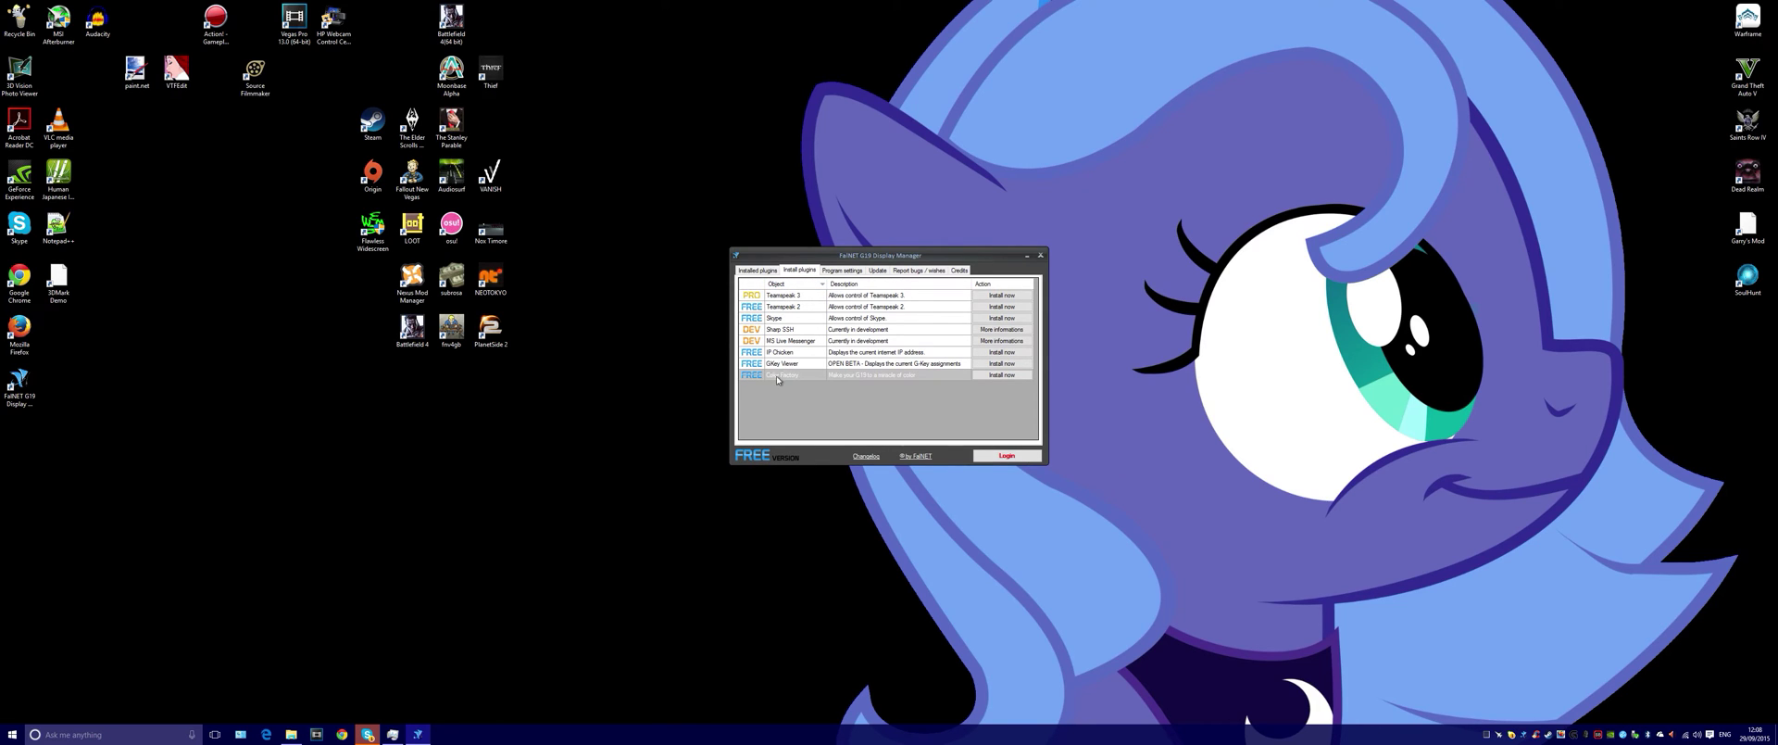
{"action": "left_click", "coordinate": [779, 319]}
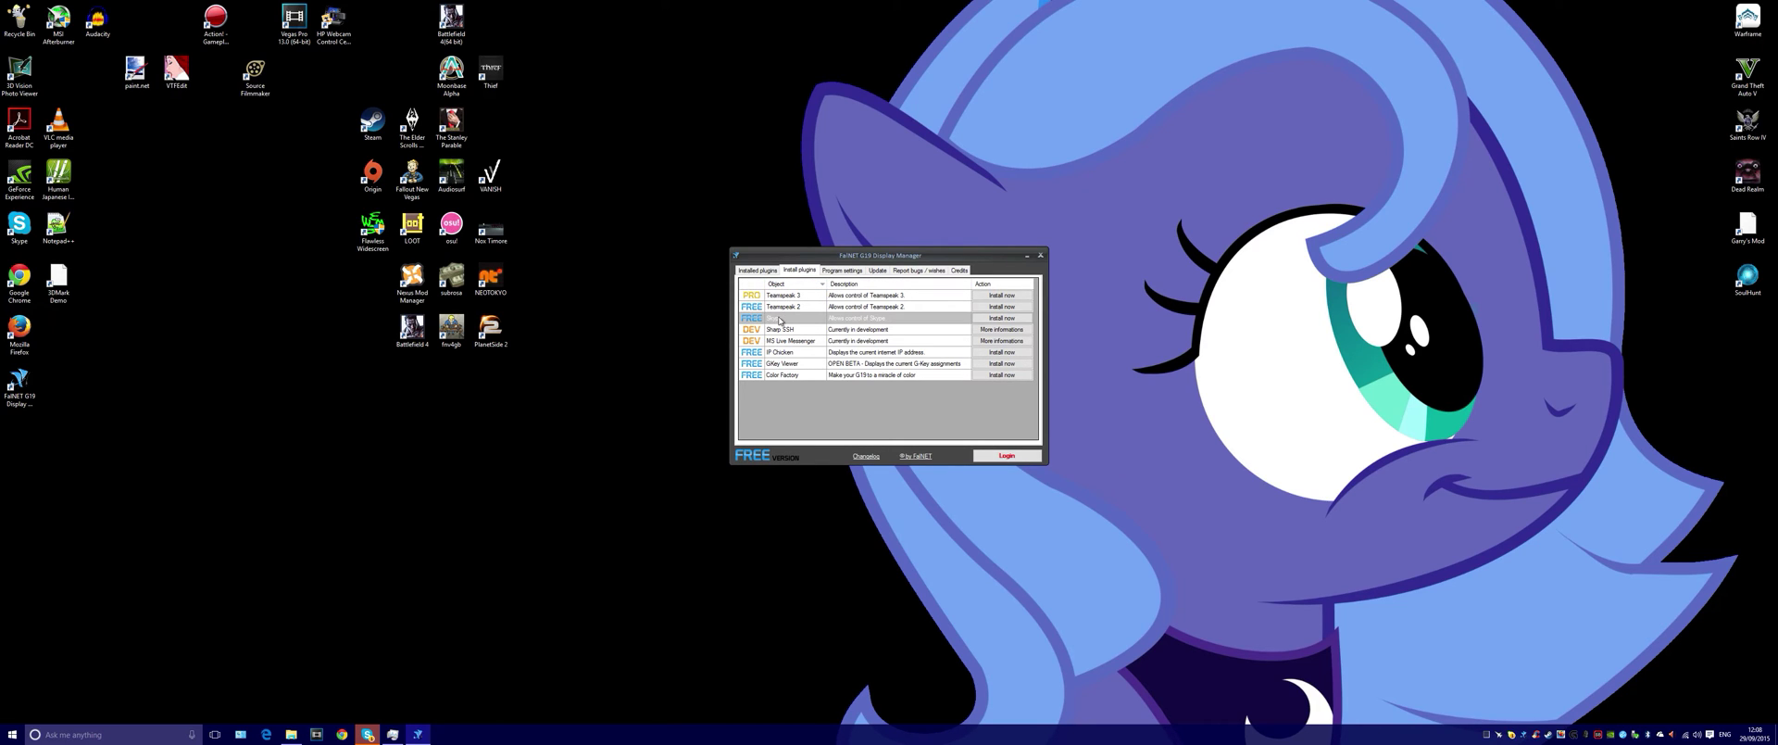
{"action": "left_click", "coordinate": [978, 320]}
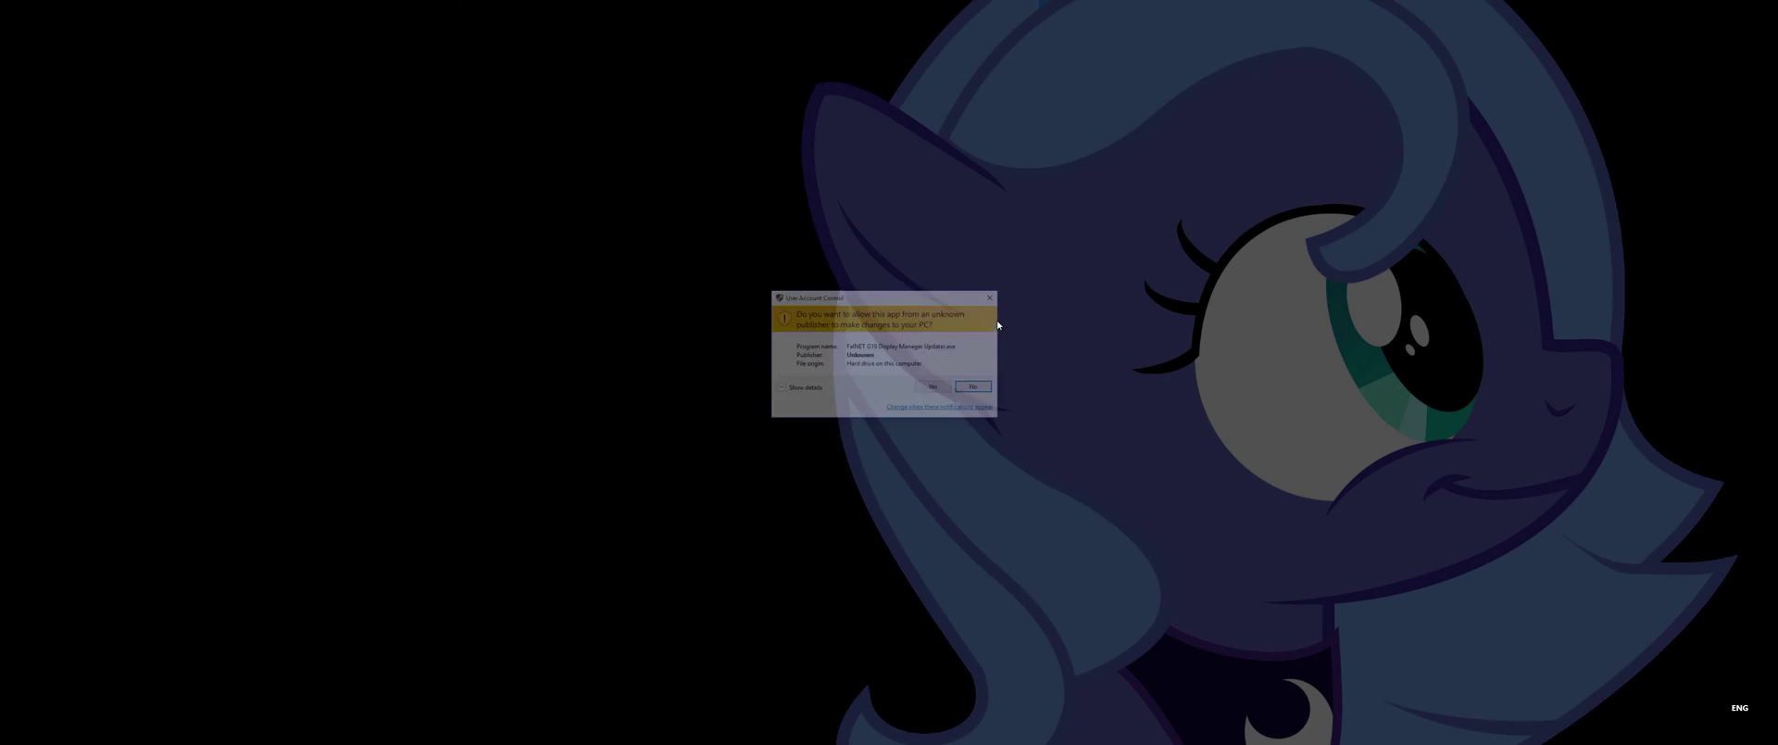
Step: Allow the Skype plugin updater, close it when finished, and close the Skype window
{"action": "left_click", "coordinate": [935, 389]}
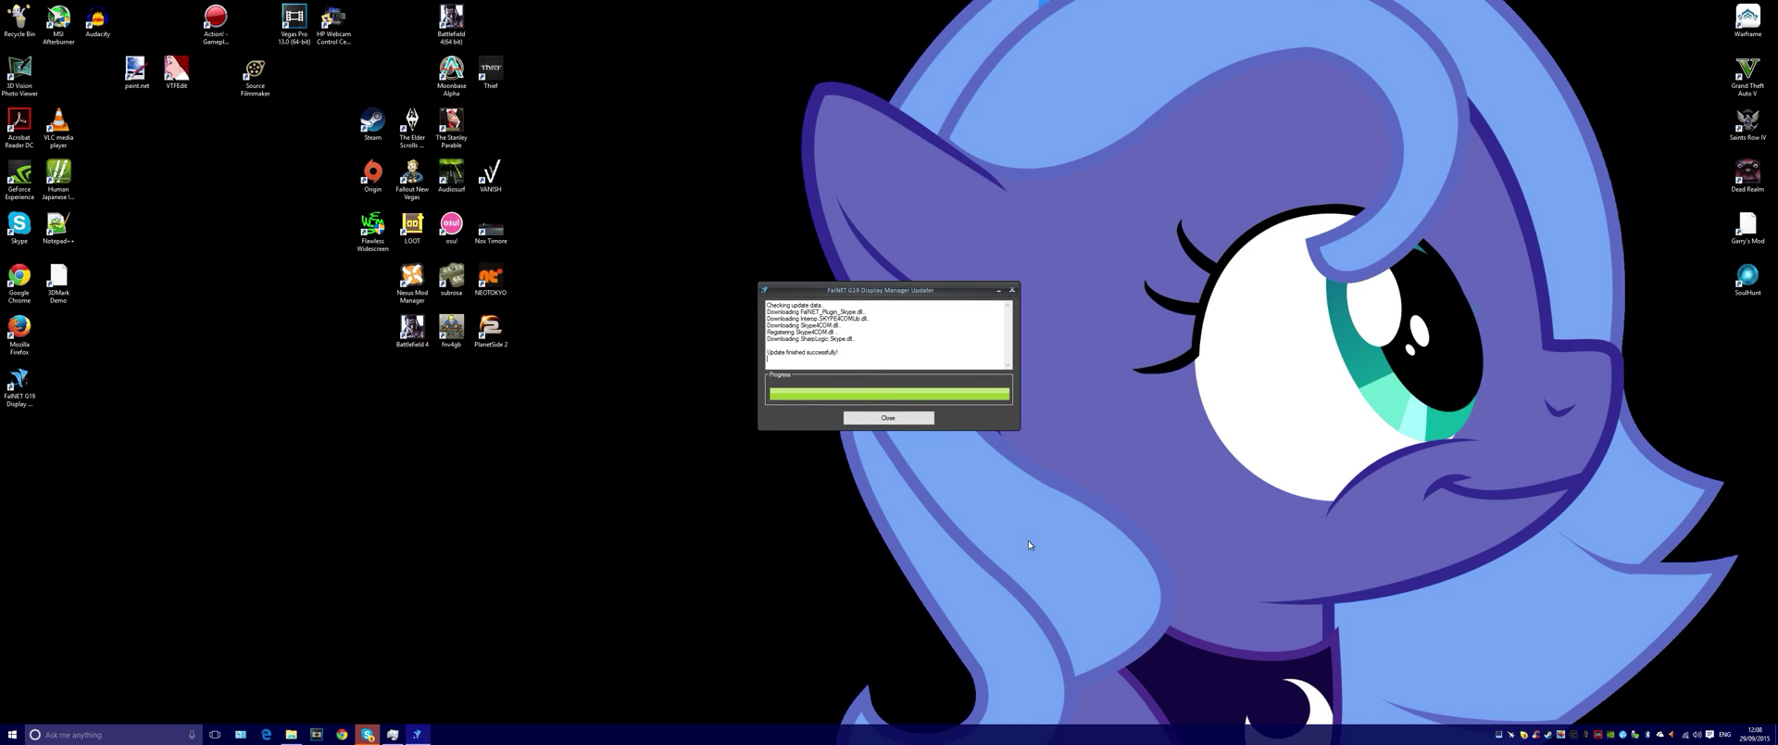
{"action": "left_click", "coordinate": [888, 418]}
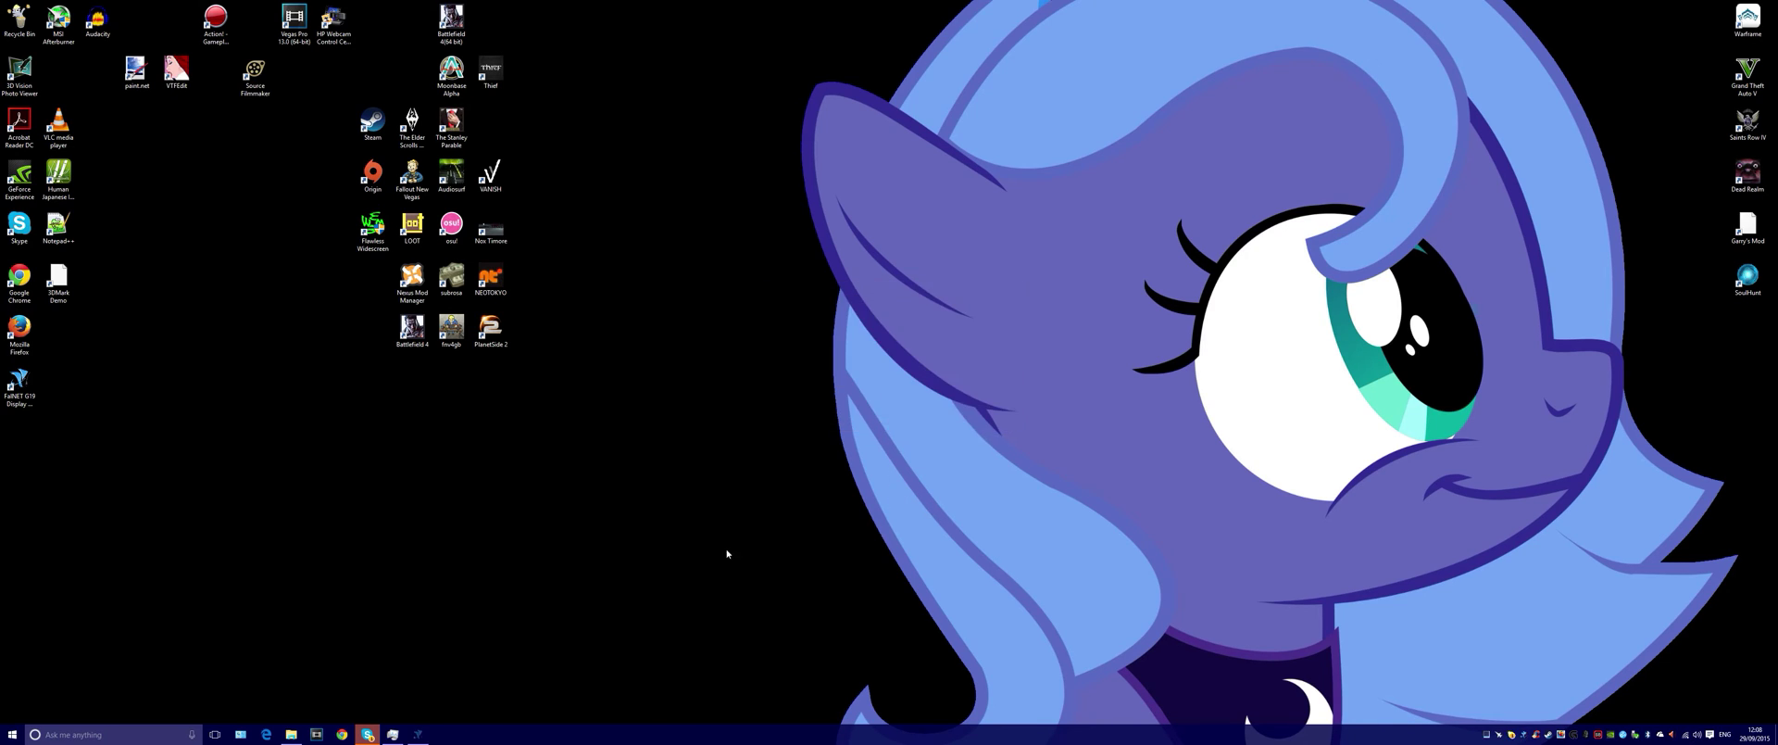
{"action": "mouse_move", "coordinate": [418, 734]}
{"action": "mouse_move", "coordinate": [362, 738]}
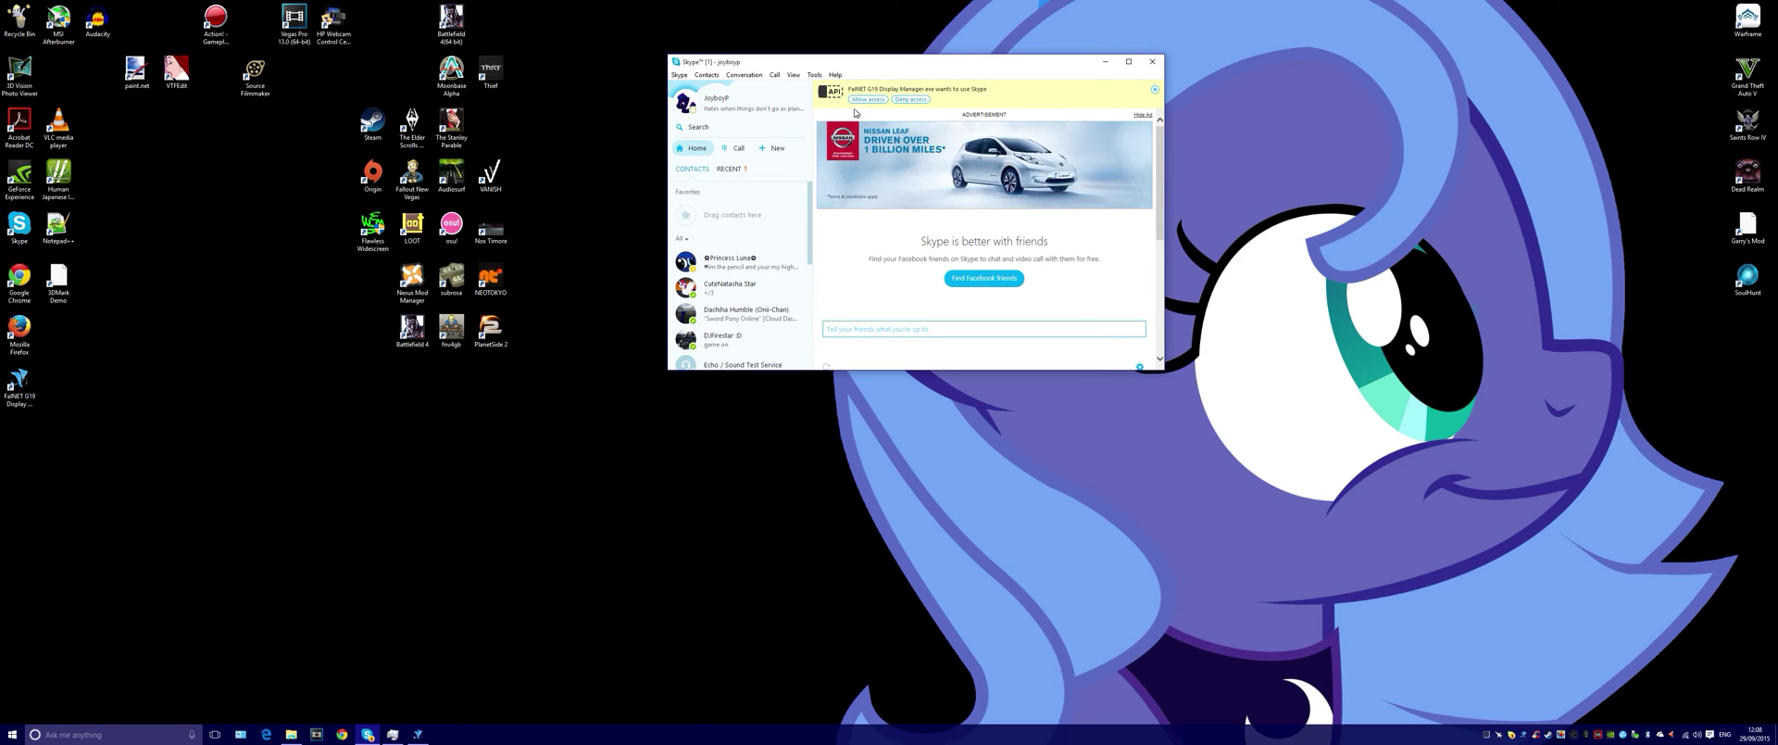
{"action": "left_click", "coordinate": [1153, 61]}
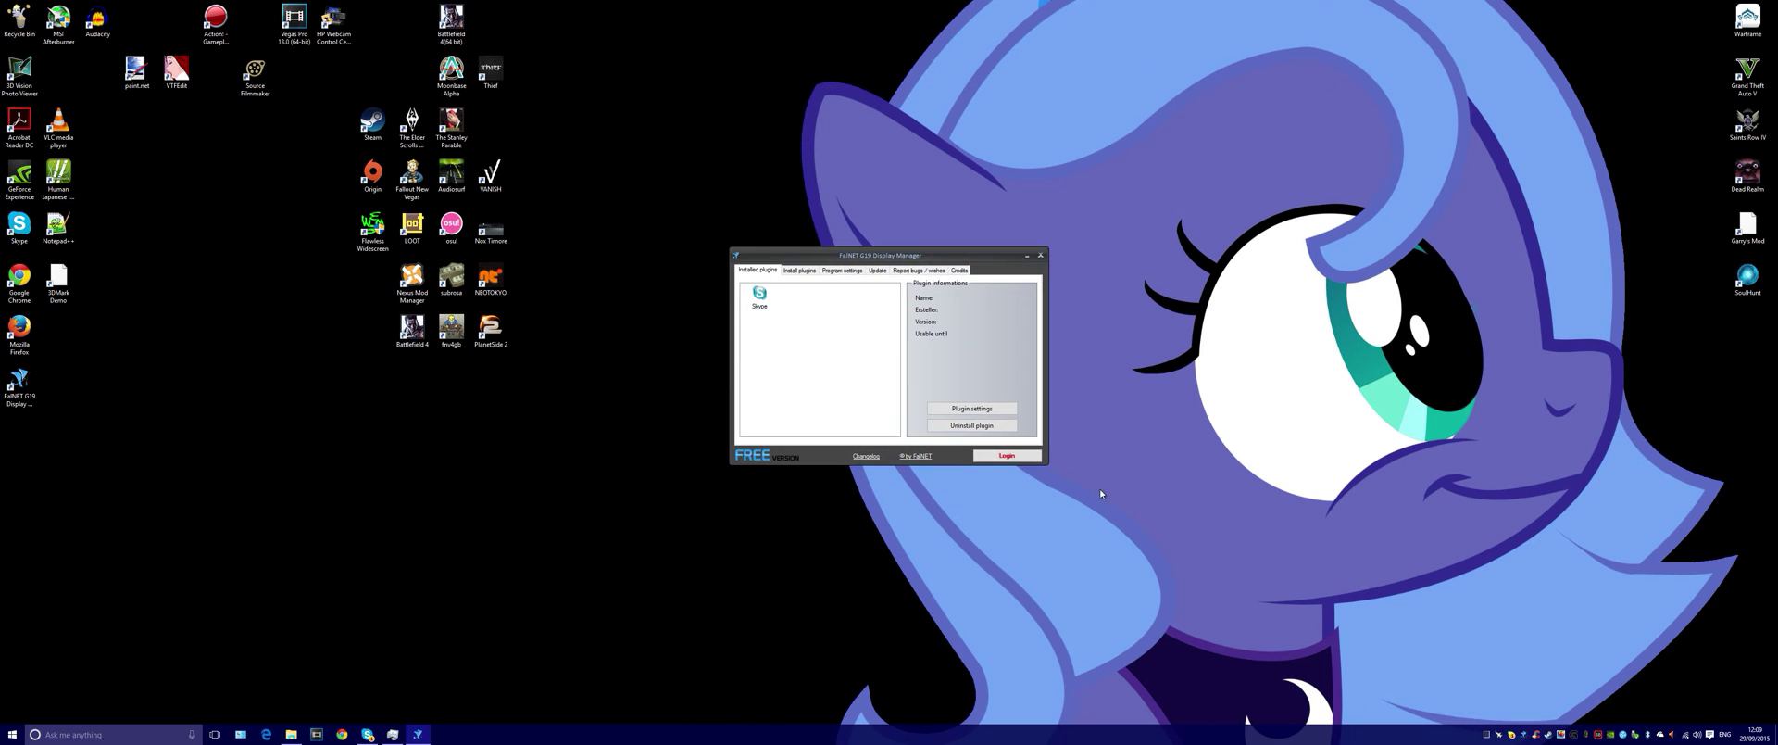
Step: Install the Color Factory plugin from the plugin list, approving the UAC prompt, then close the updater
{"action": "left_click", "coordinate": [800, 269]}
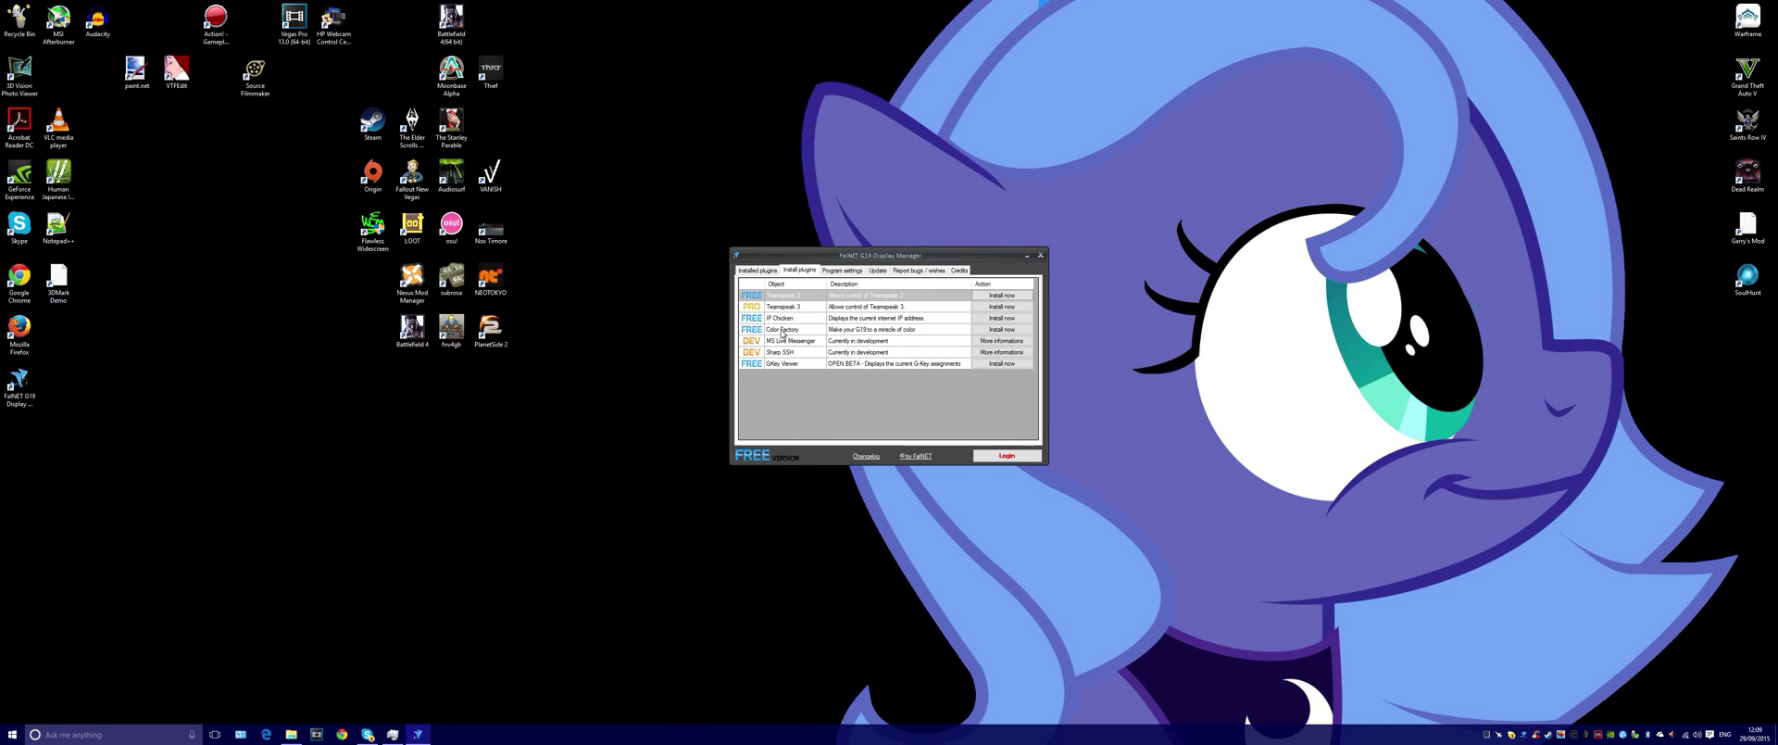
{"action": "left_click", "coordinate": [781, 330]}
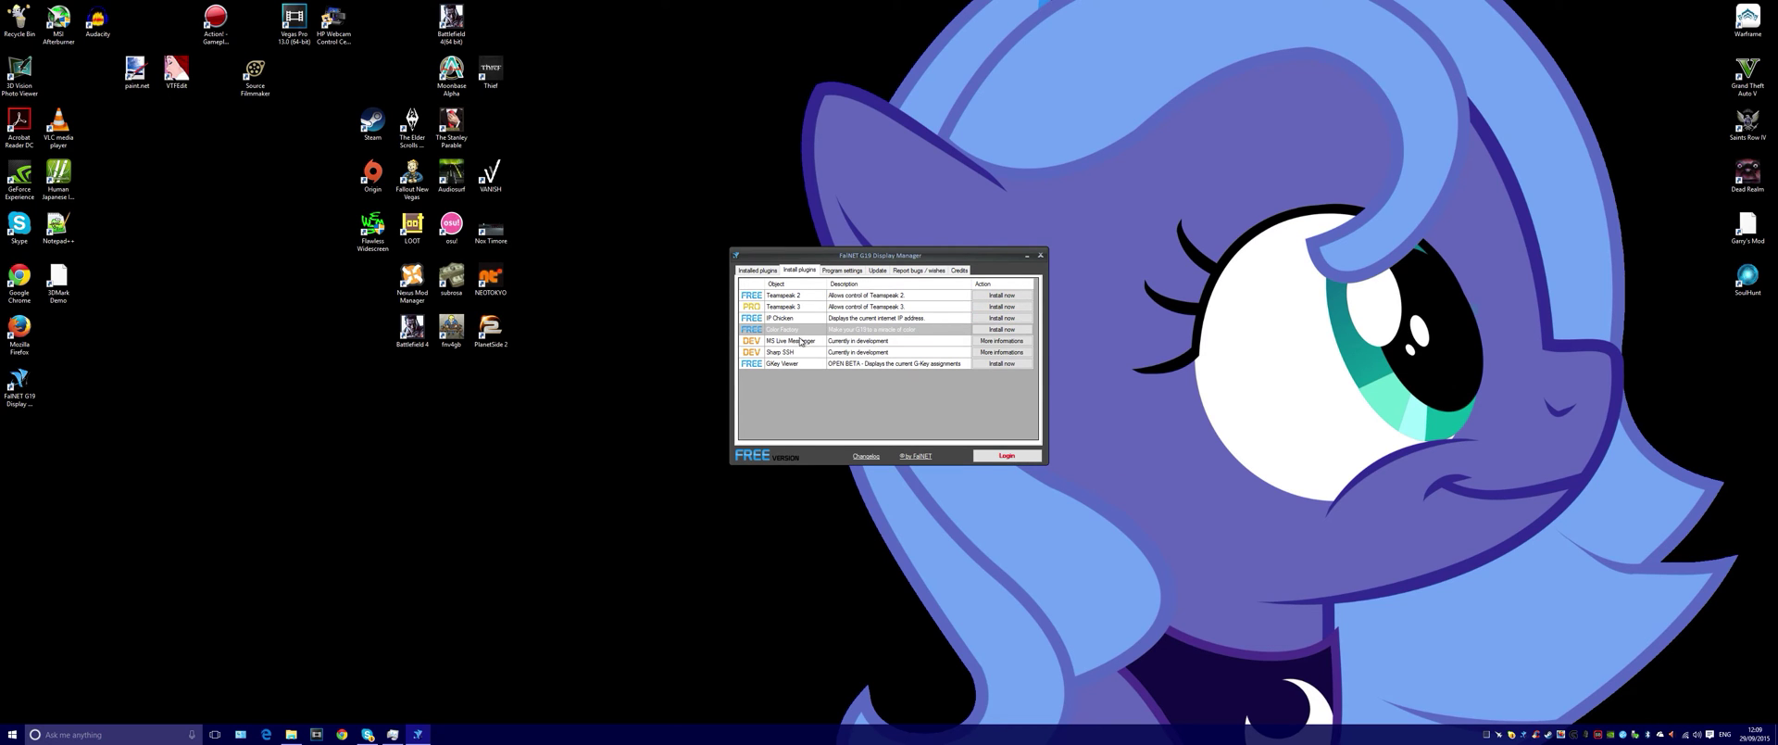
{"action": "left_click", "coordinate": [1002, 329]}
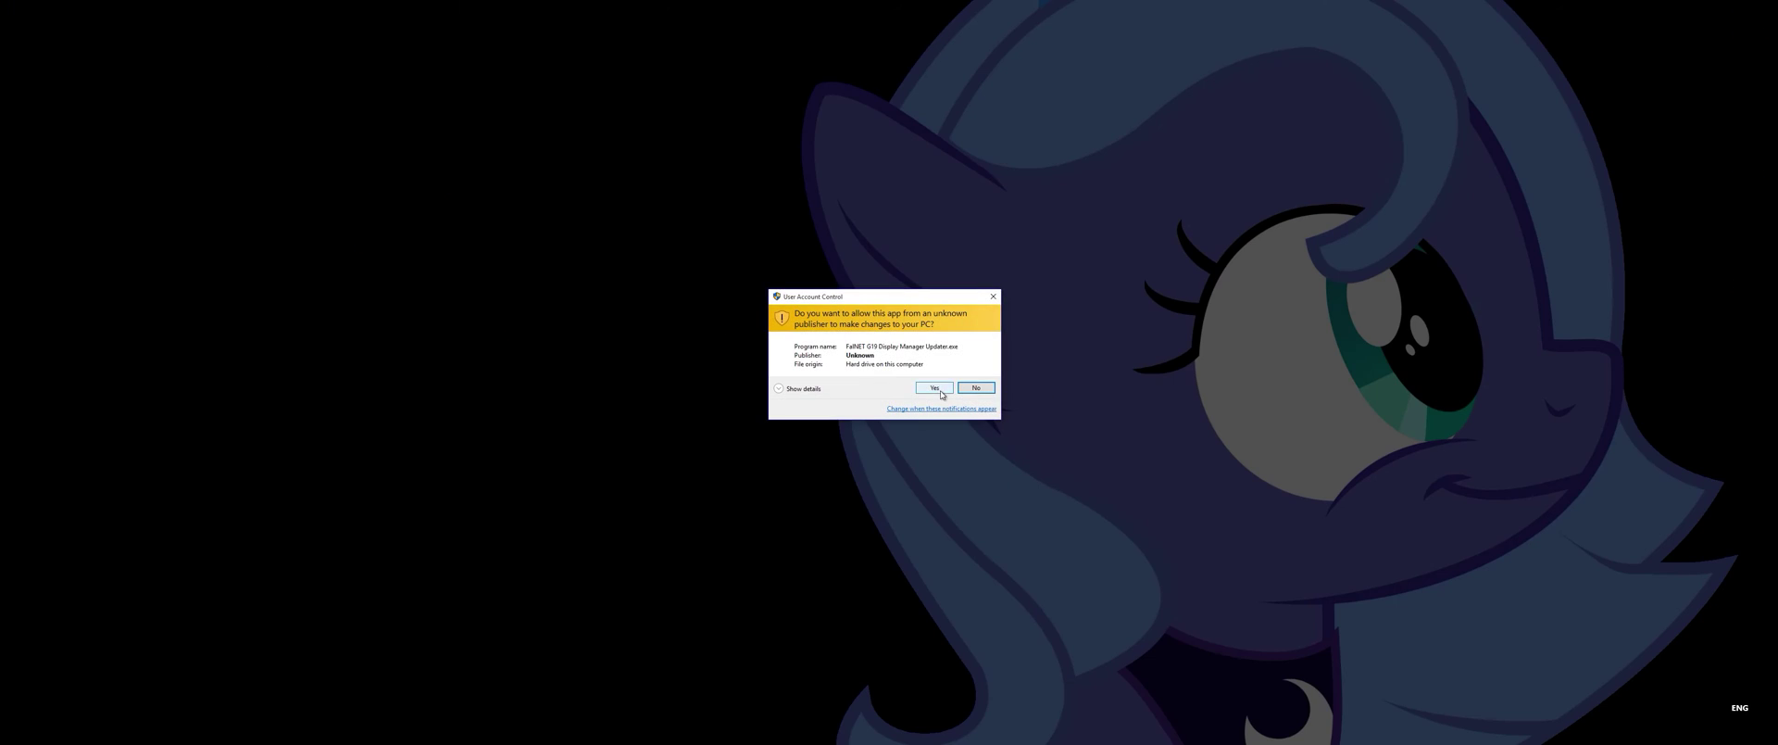
{"action": "left_click", "coordinate": [935, 388]}
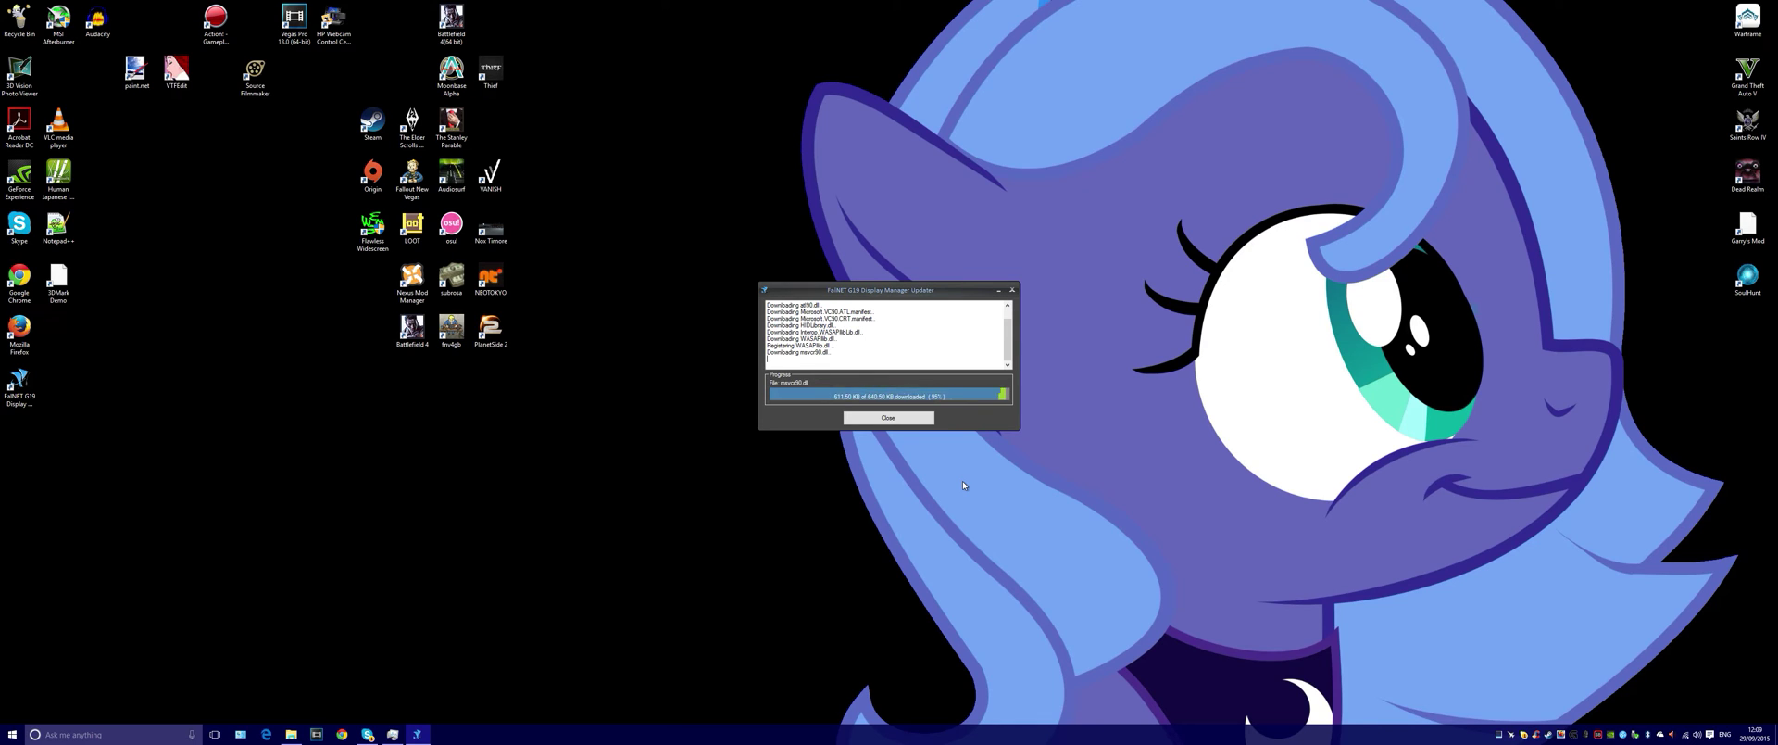
{"action": "left_click", "coordinate": [857, 418]}
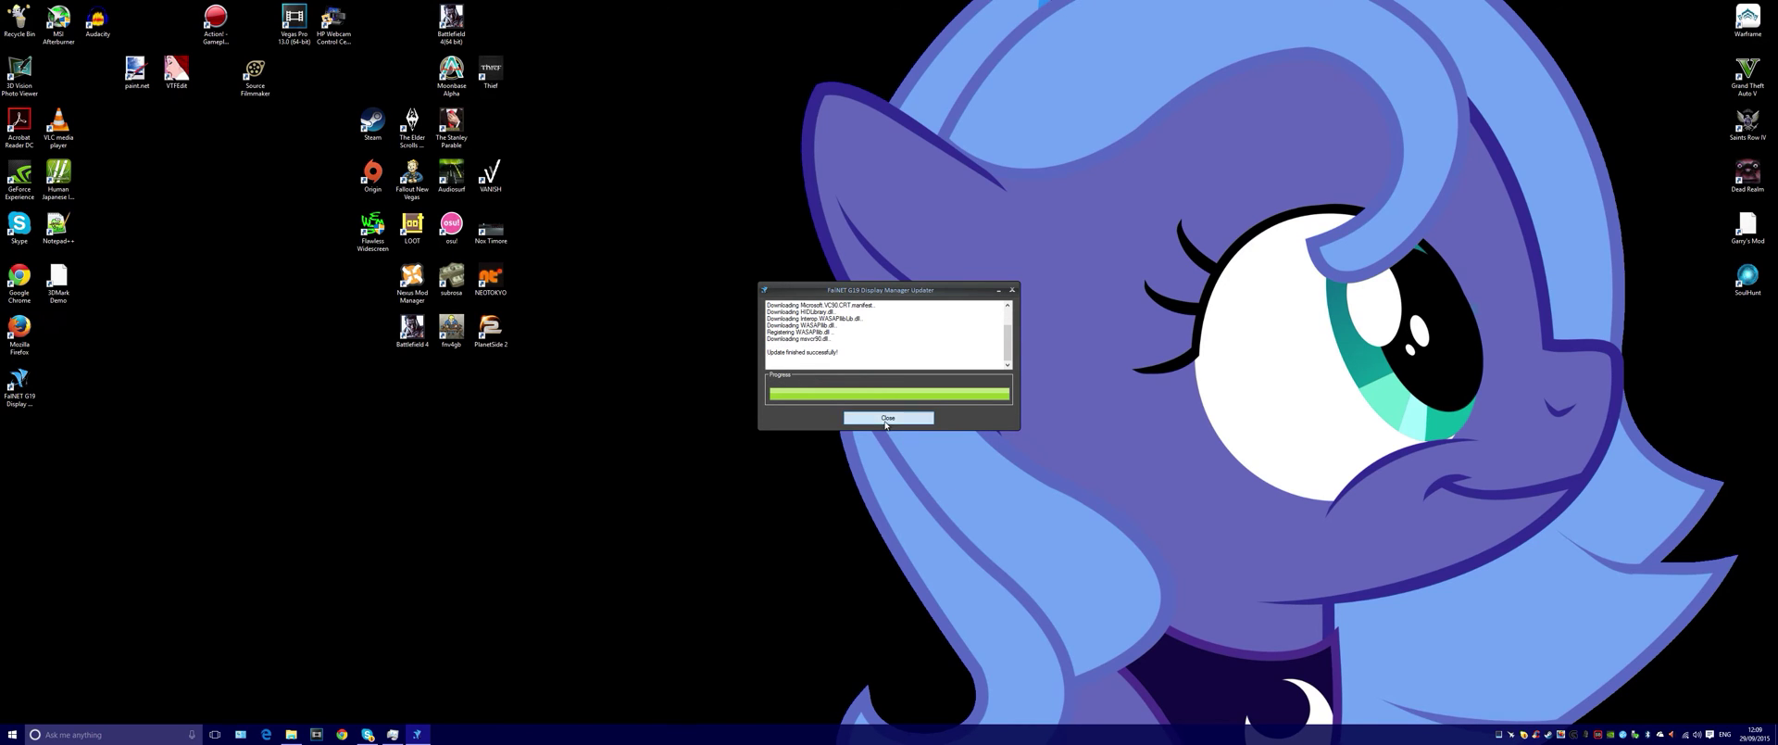
{"action": "left_click", "coordinate": [419, 734]}
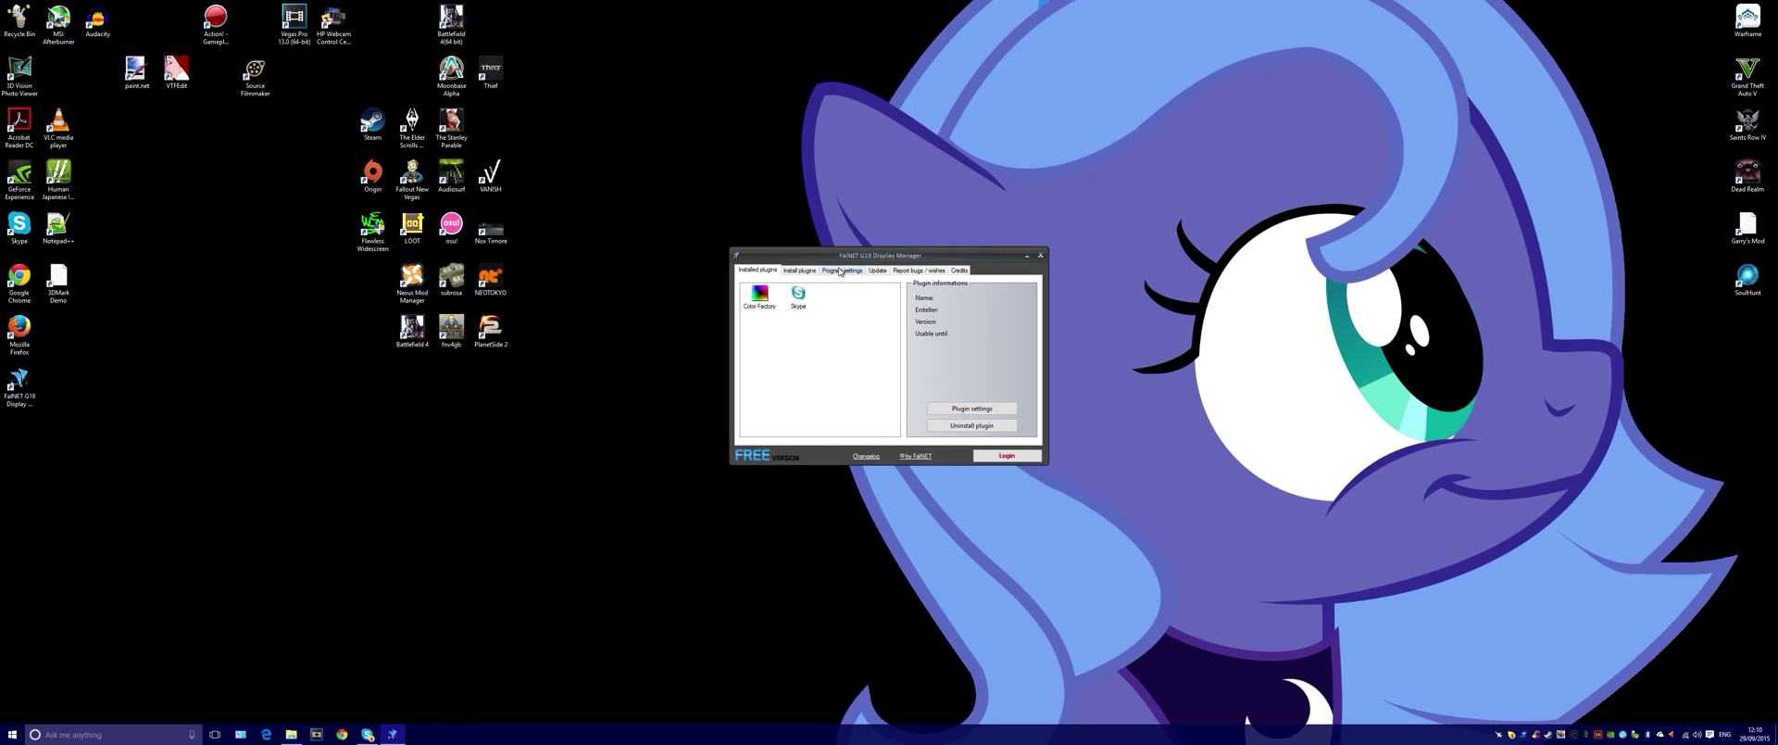
{"action": "left_click", "coordinate": [840, 271]}
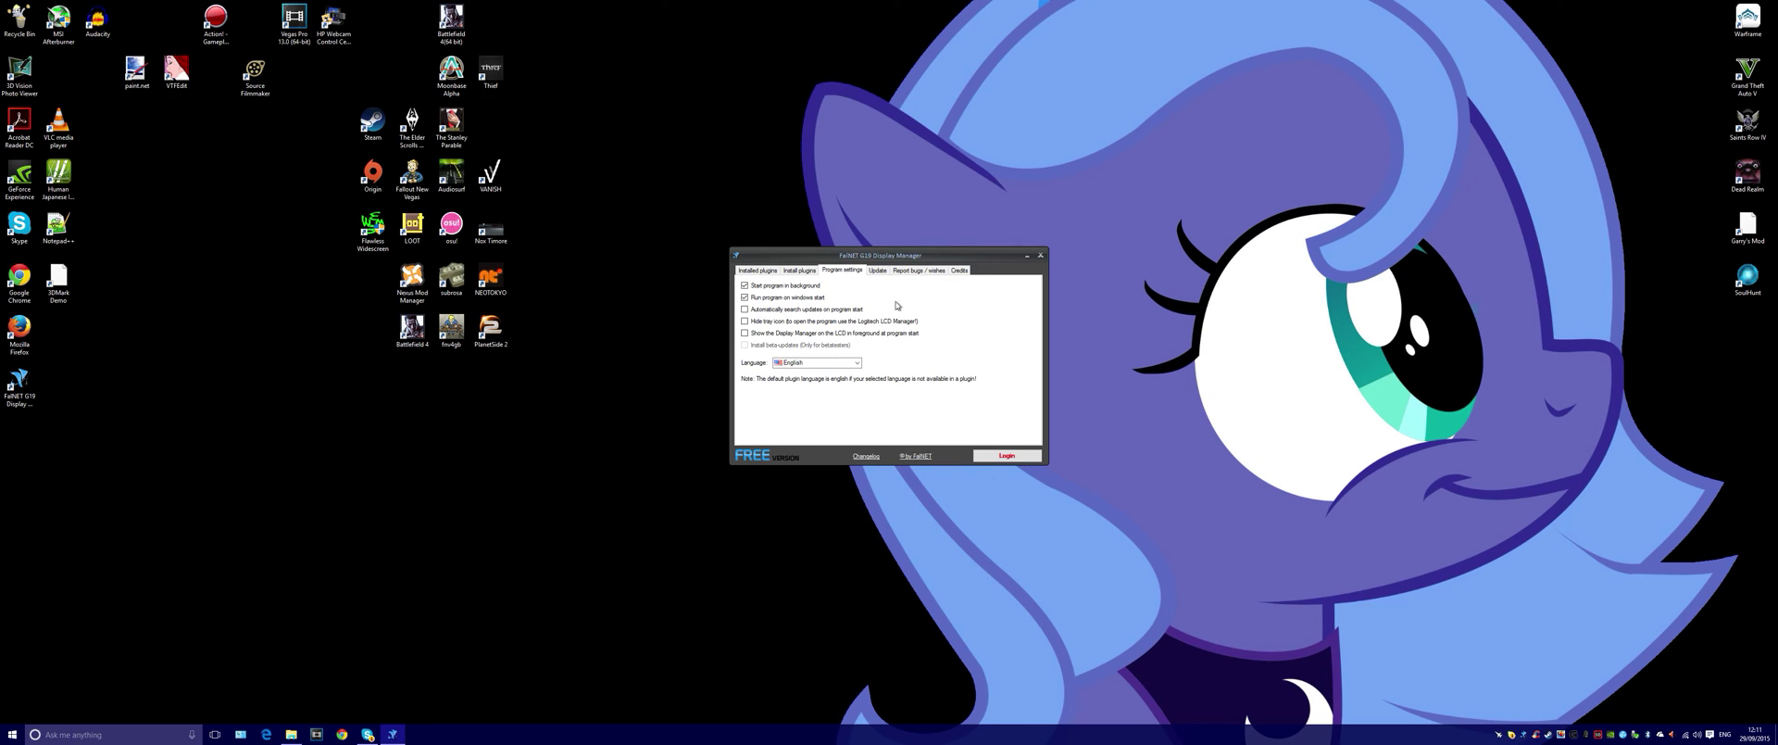
{"action": "key", "text": "ctrl+Tab"}
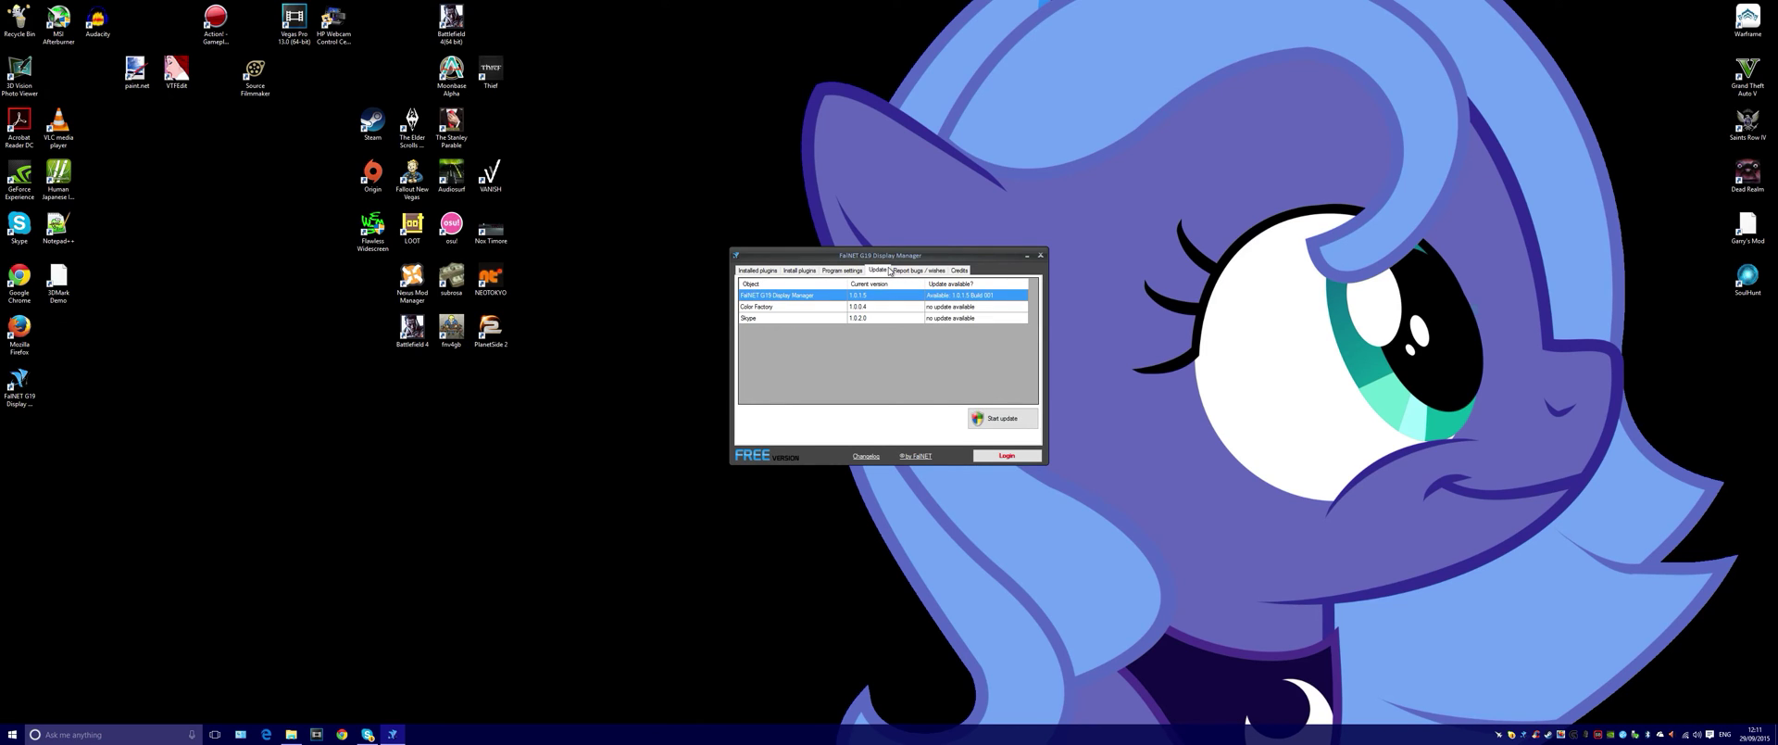
{"action": "left_click", "coordinate": [920, 271]}
{"action": "left_click", "coordinate": [962, 273]}
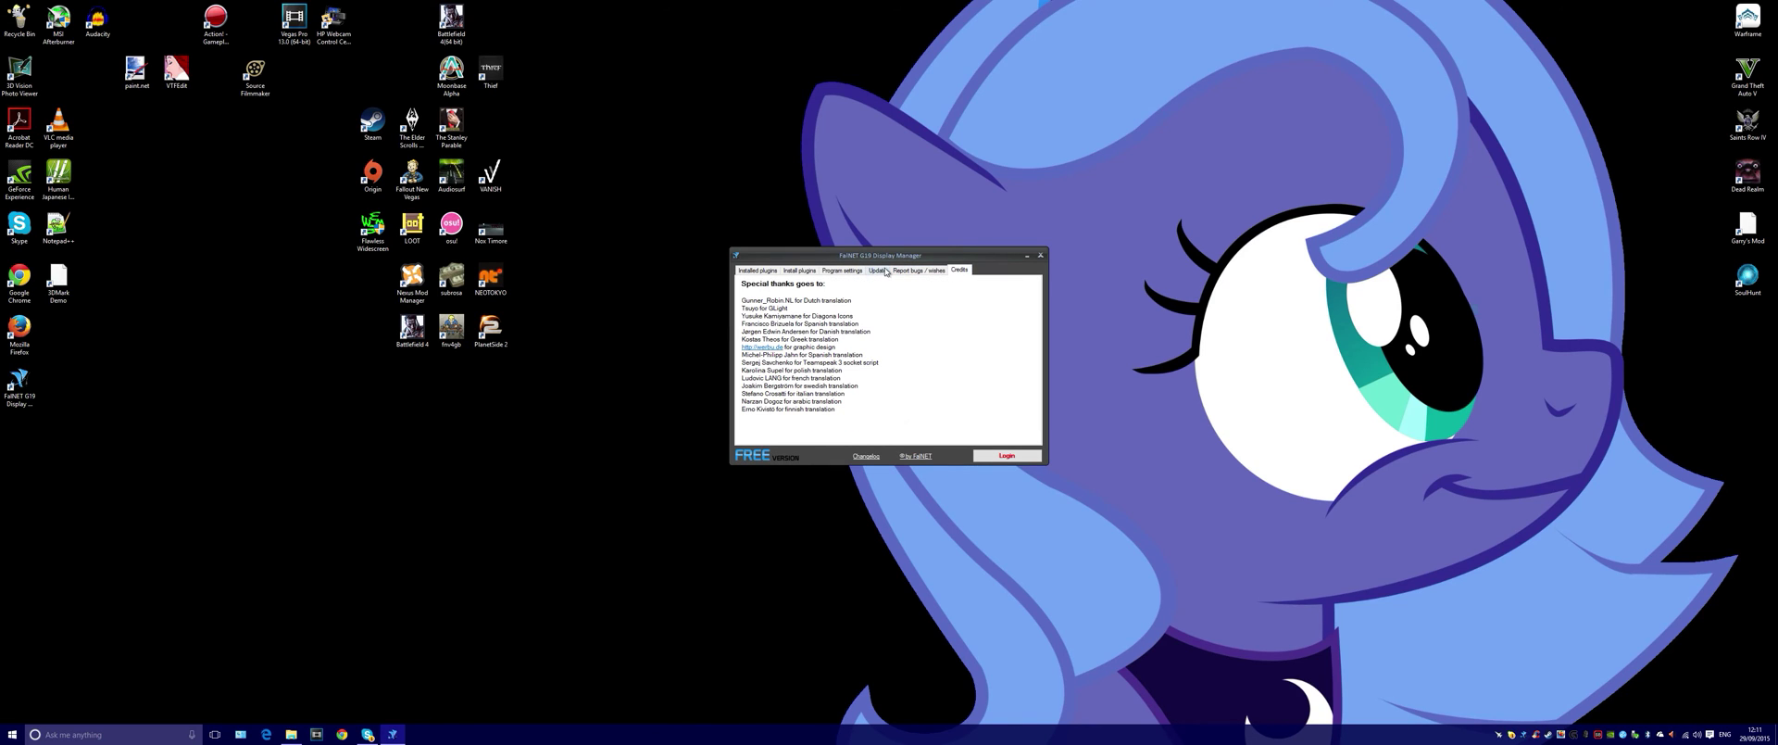
{"action": "left_click", "coordinate": [1040, 255]}
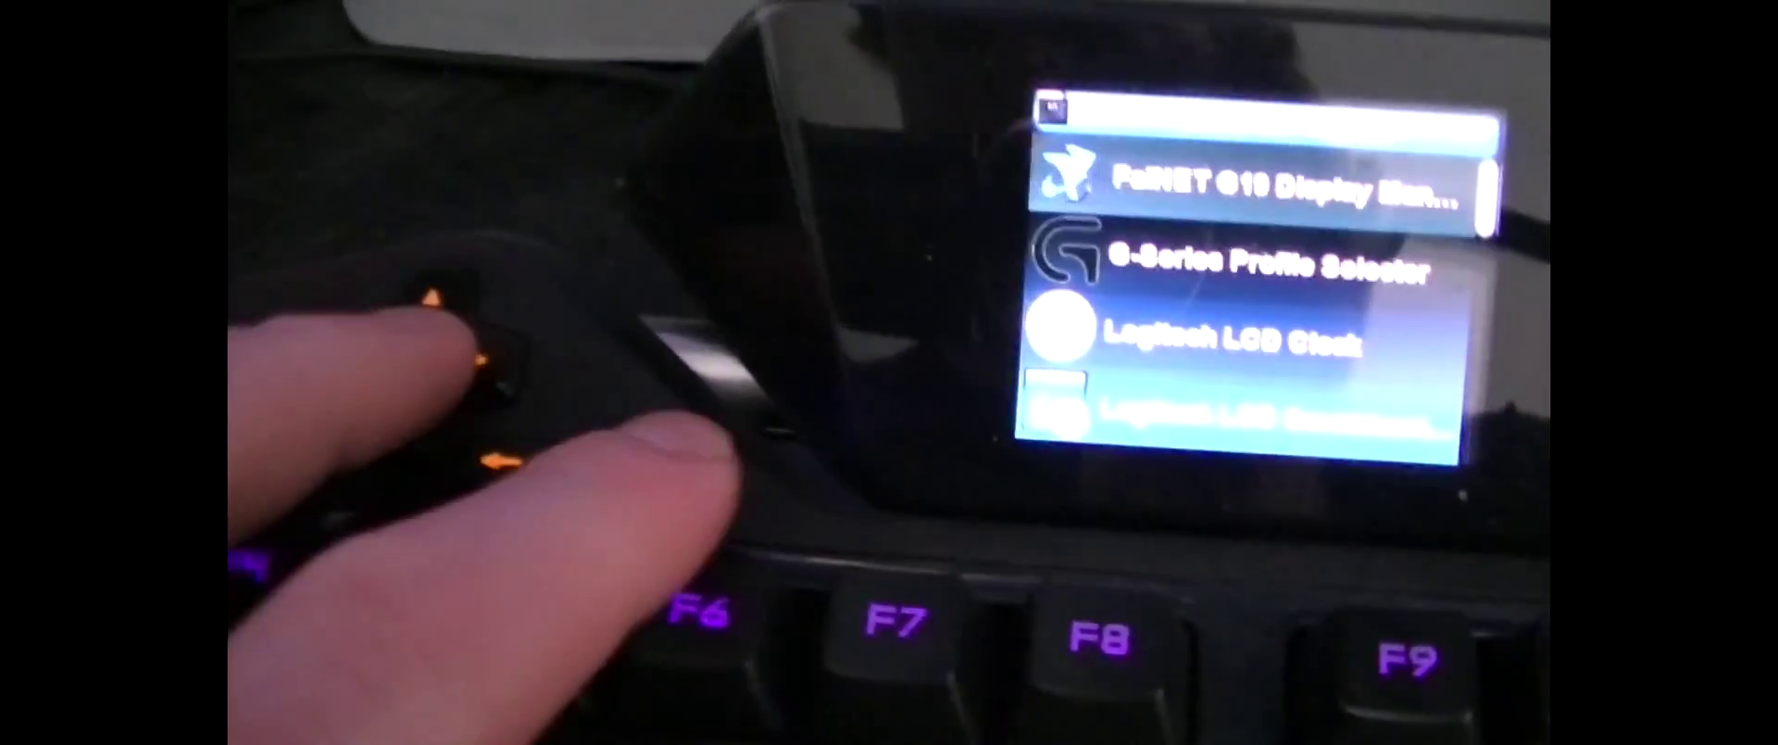
Step: Launch the Skype plugin from FalNET on the G19 and browse the Call buddy contact list
{"action": "key", "text": "Return"}
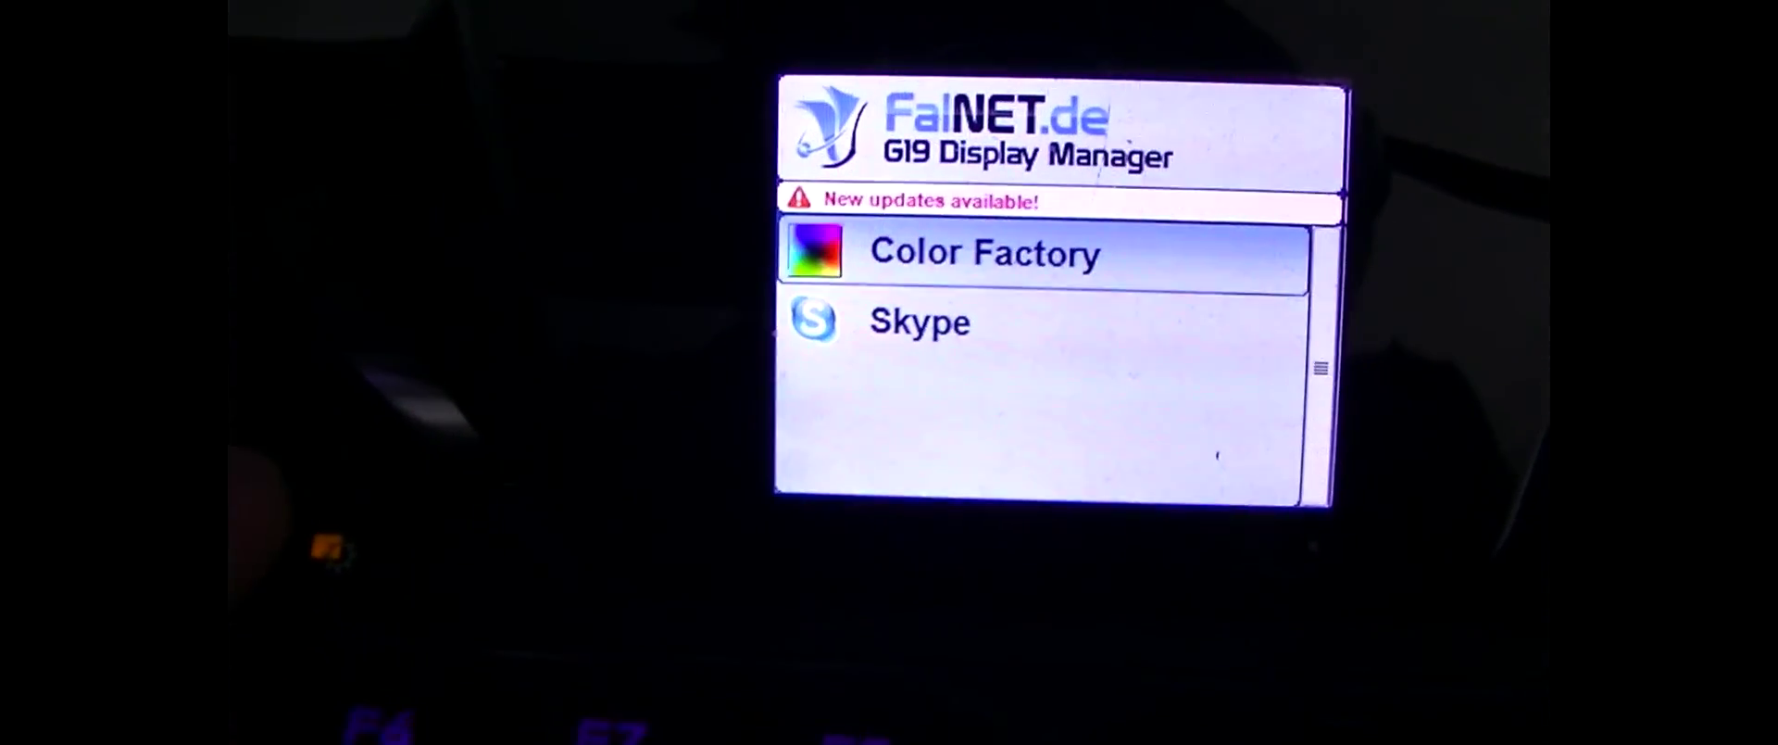
{"action": "key", "text": "Down"}
{"action": "key", "text": "Return"}
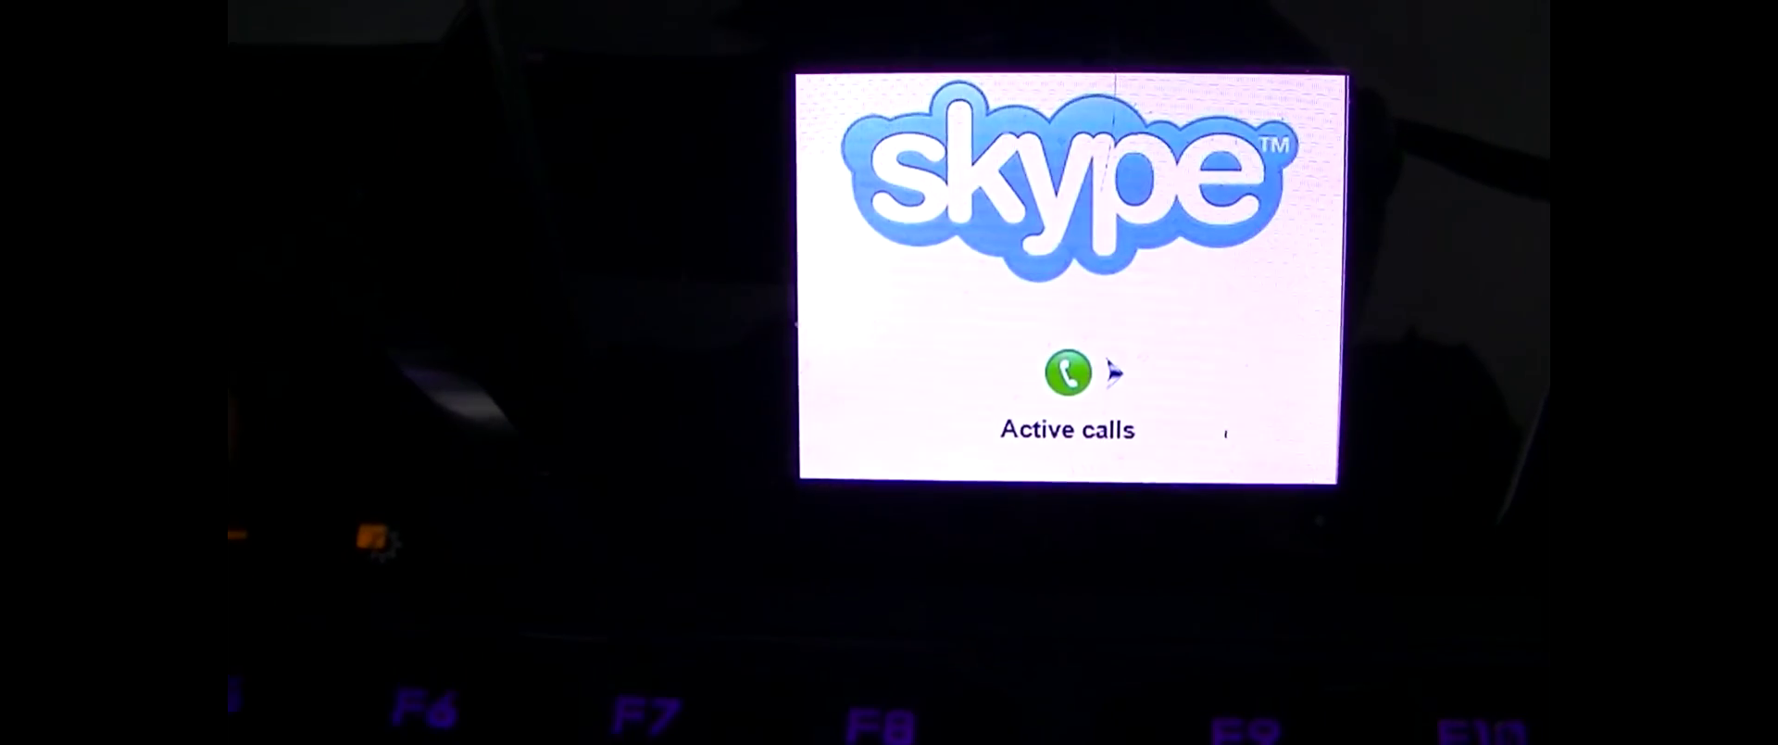
{"action": "key", "text": "Right"}
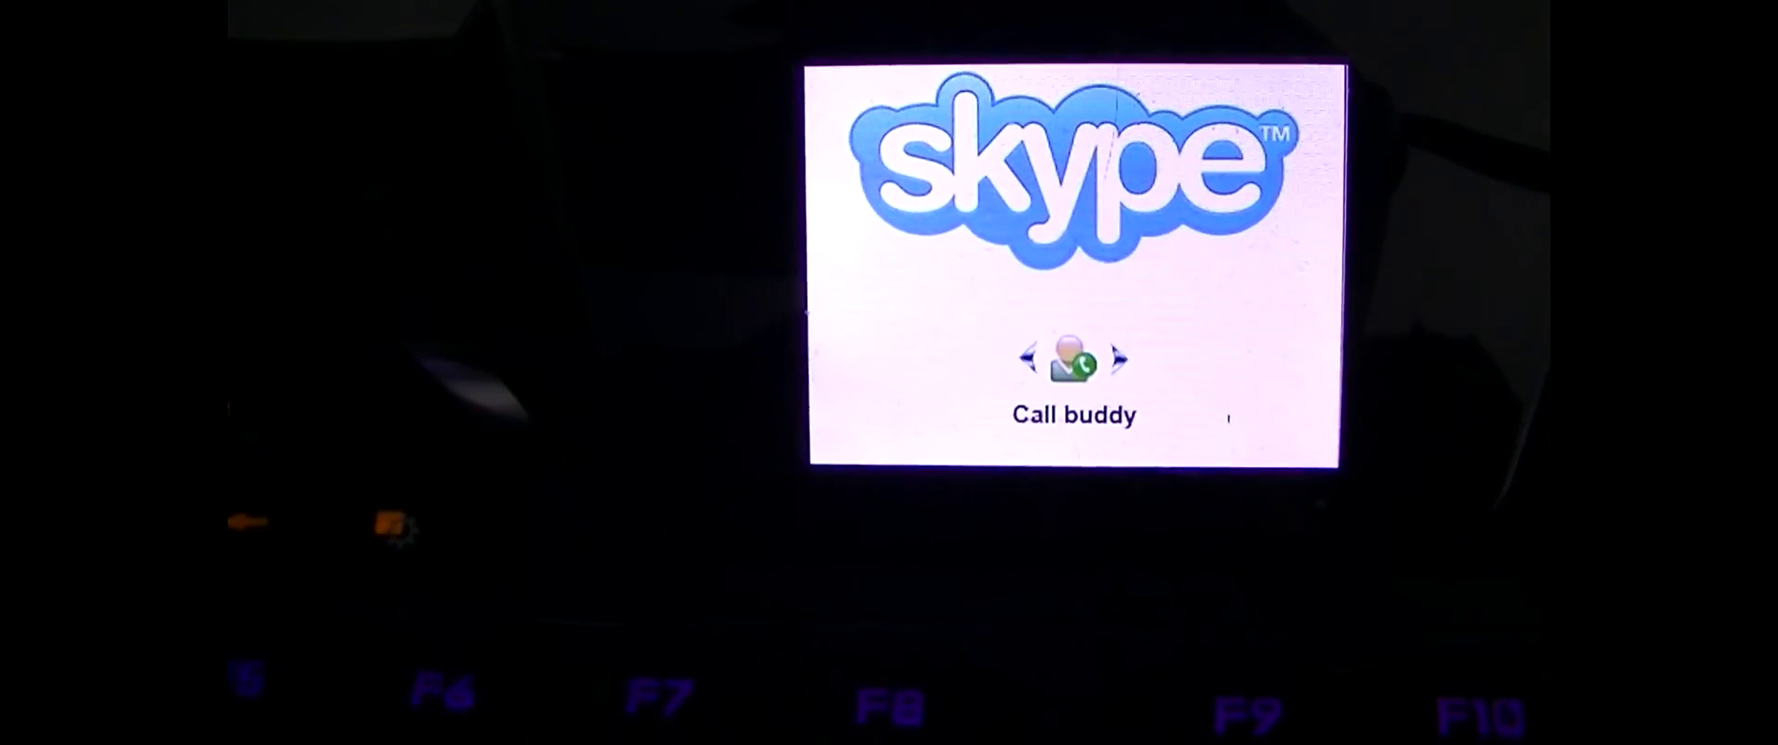
{"action": "key", "text": "Return"}
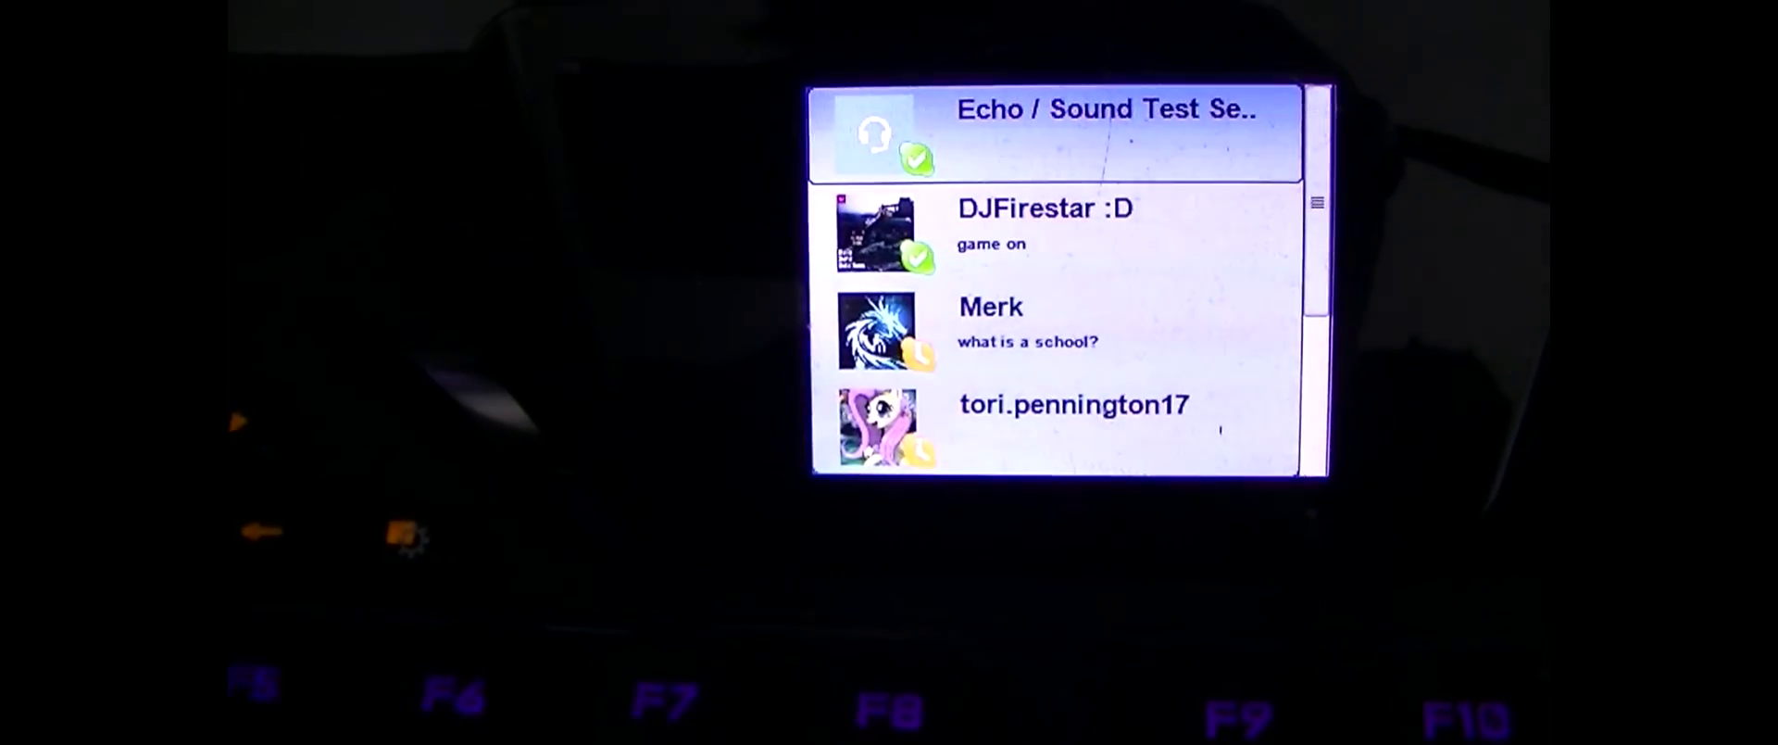
{"action": "key", "text": "Down"}
{"action": "key", "text": "Down"}
{"action": "key", "text": "Down"}
{"action": "key", "text": "Down"}
{"action": "key", "text": "Down"}
{"action": "key", "text": "Down"}
{"action": "key", "text": "Down"}
{"action": "key", "text": "Down"}
{"action": "key", "text": "Down"}
{"action": "key", "text": "Down"}
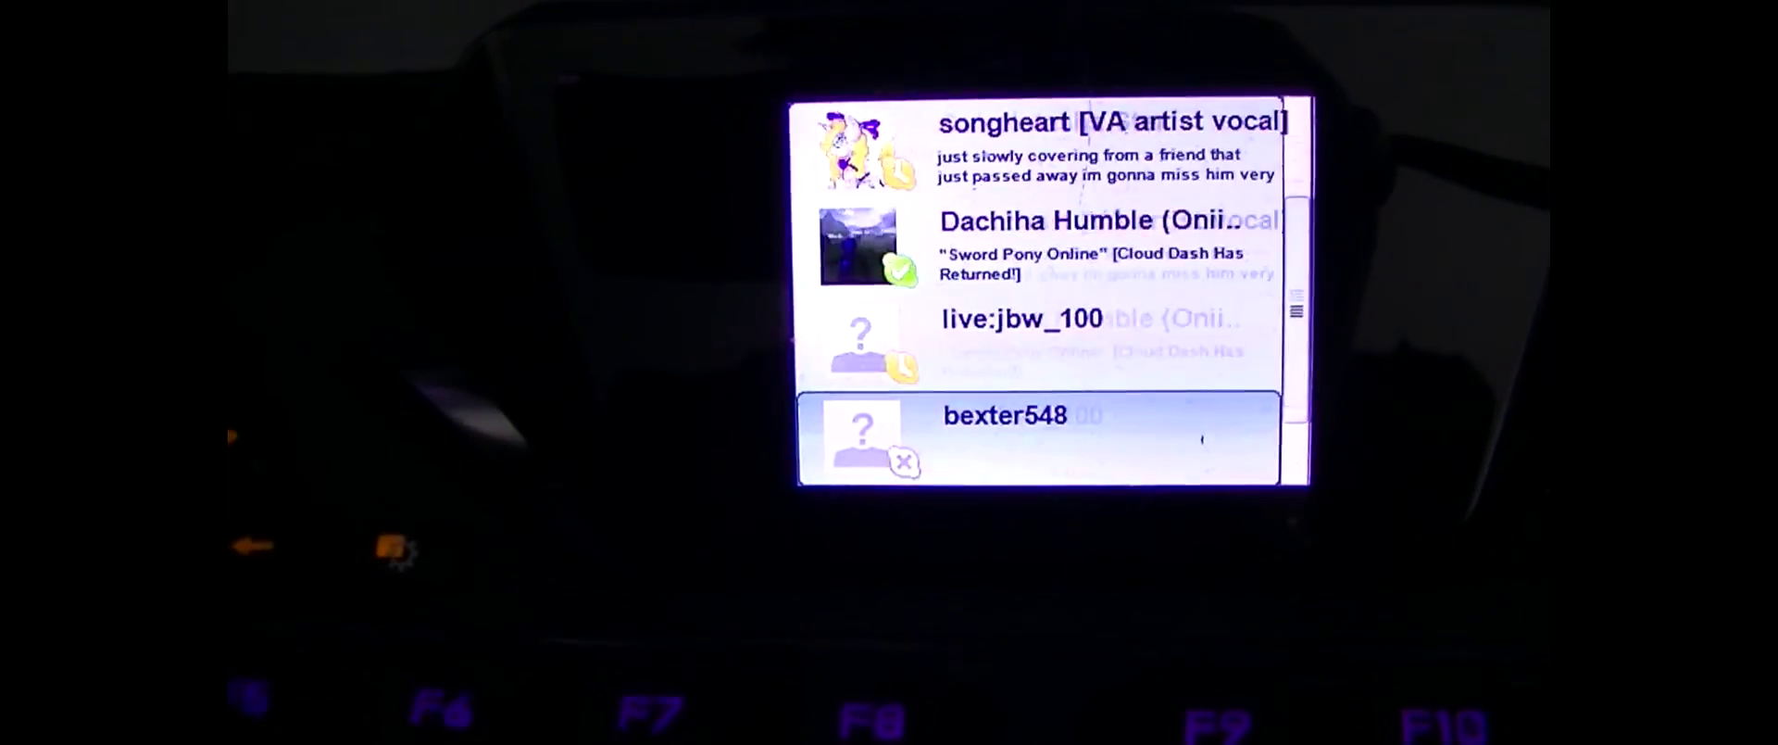